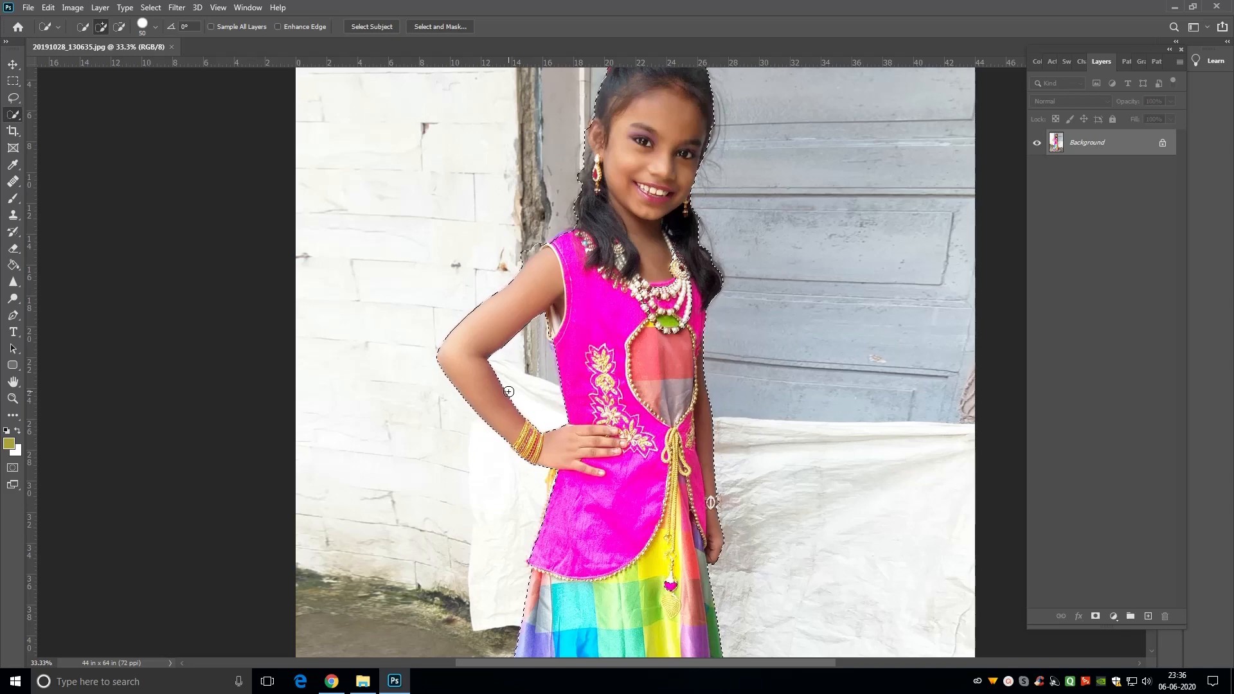
Step: Extend the selection to include the sandal and foot below the skirt hem
{"action": "scroll", "coordinate": [692, 410], "scroll_direction": "down", "scroll_amount": 5}
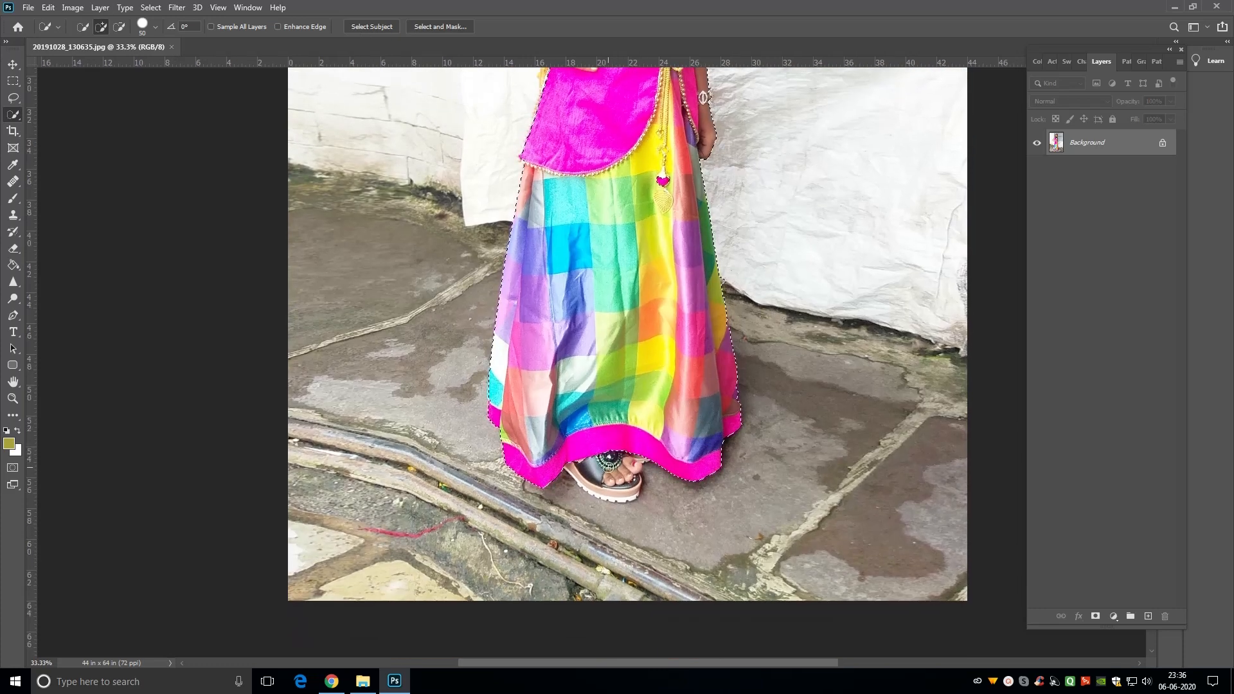
{"action": "key", "text": "alt"}
{"action": "left_click", "coordinate": [608, 481]}
Step: Refine the selection edge around the toes and sandal with the Lasso tool
{"action": "key", "text": "z"}
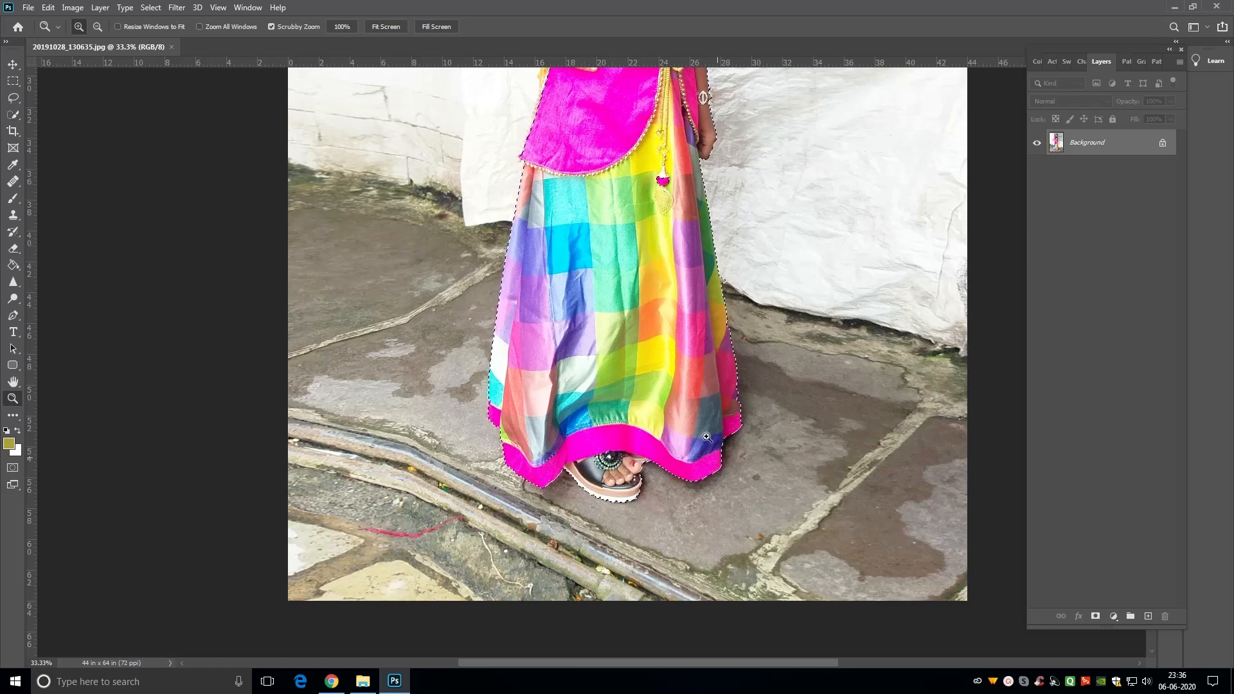
{"action": "left_click_drag", "start_coordinate": [595, 456], "coordinate": [574, 385]}
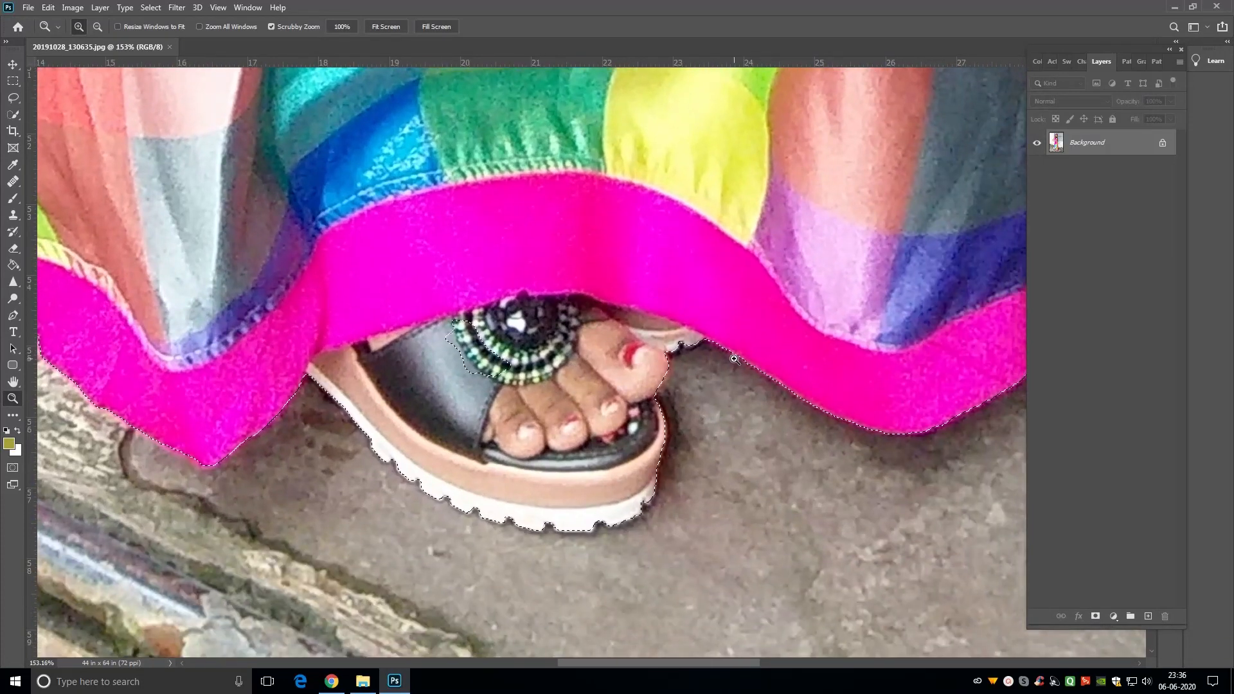
{"action": "key", "text": "l"}
{"action": "mouse_move", "coordinate": [668, 350]}
{"action": "left_mouse_down"}
{"action": "mouse_move", "coordinate": [674, 379]}
{"action": "mouse_move", "coordinate": [612, 369]}
{"action": "mouse_move", "coordinate": [680, 359]}
{"action": "mouse_move", "coordinate": [633, 406]}
{"action": "left_mouse_up"}
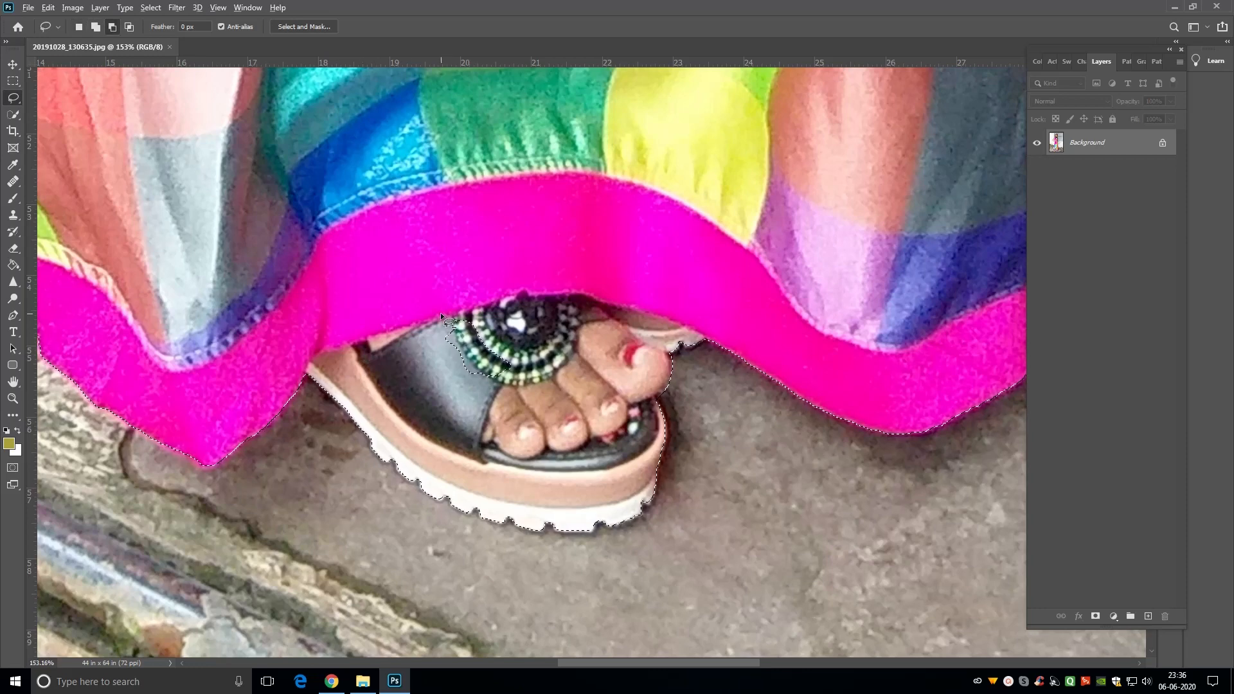
{"action": "mouse_move", "coordinate": [441, 312]}
{"action": "left_mouse_down"}
{"action": "mouse_move", "coordinate": [451, 393]}
{"action": "mouse_move", "coordinate": [457, 256]}
{"action": "mouse_move", "coordinate": [433, 387]}
{"action": "mouse_move", "coordinate": [464, 247]}
{"action": "left_mouse_up"}
Step: Correct the selection edge along the outer side of the skirt's pink hem with the Lasso tool, undoing the faulty stroke
{"action": "mouse_move", "coordinate": [380, 384]}
{"action": "left_mouse_down"}
{"action": "mouse_move", "coordinate": [716, 311]}
{"action": "mouse_move", "coordinate": [755, 526]}
{"action": "left_mouse_up"}
{"action": "left_click_drag", "start_coordinate": [404, 291], "coordinate": [426, 514]}
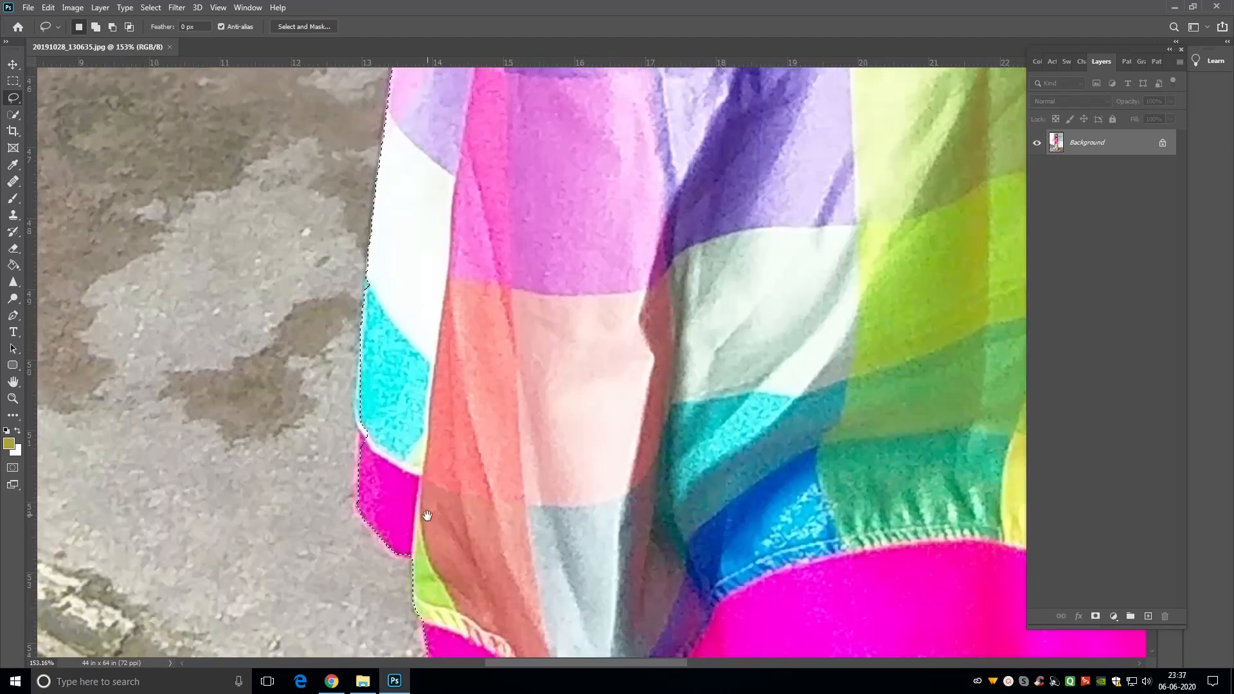
{"action": "left_click_drag", "start_coordinate": [358, 430], "coordinate": [358, 475]}
{"action": "key", "text": "ctrl+z"}
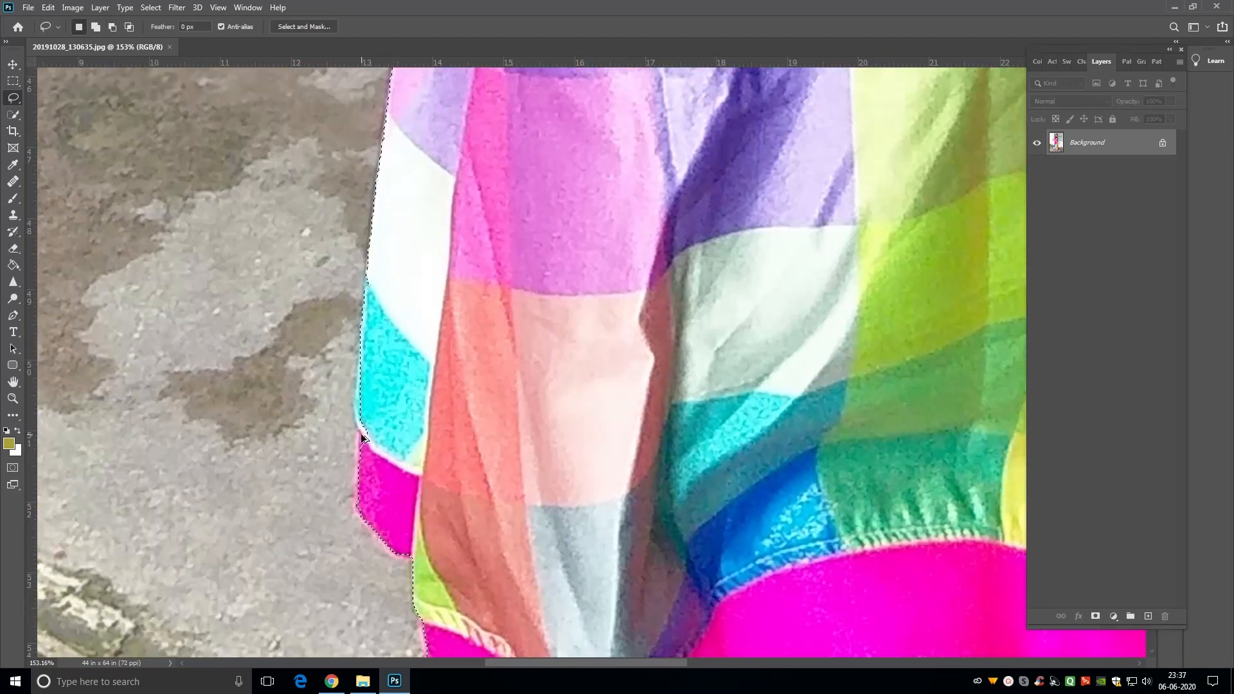
{"action": "left_click_drag", "start_coordinate": [359, 432], "coordinate": [359, 476]}
{"action": "left_click_drag", "start_coordinate": [363, 350], "coordinate": [366, 356]}
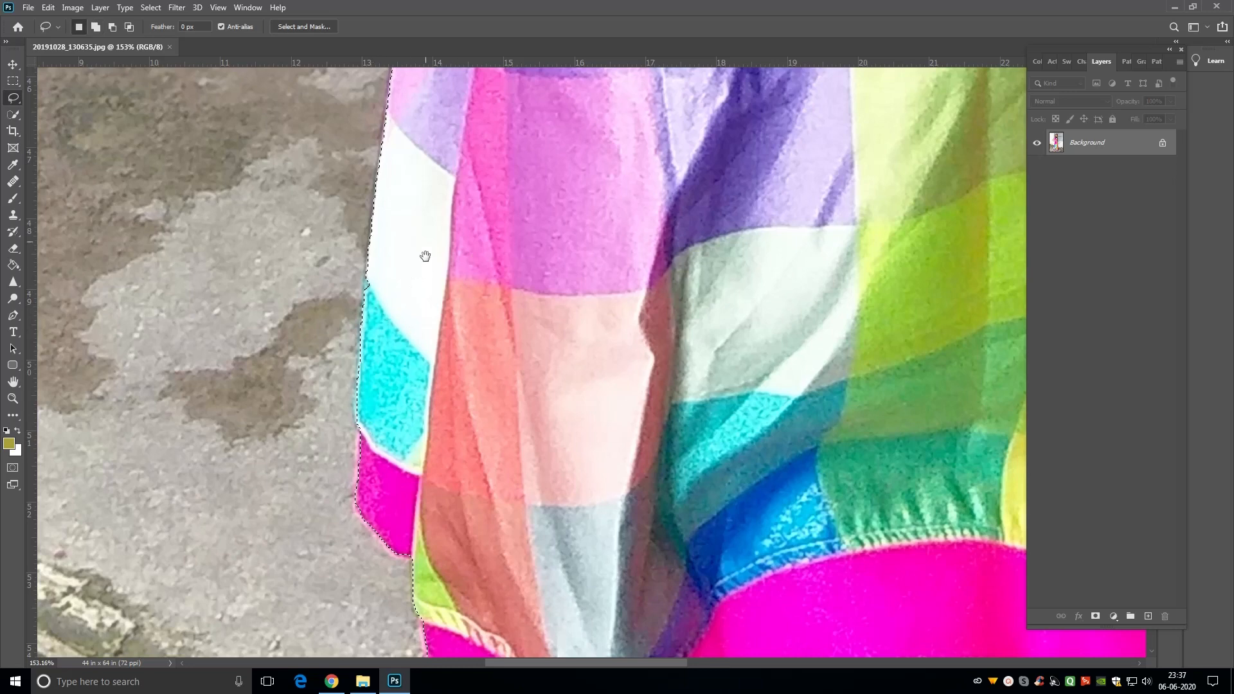
Step: Add the beaded lower corner of the pink top to the selection with the Lasso tool
{"action": "left_click_drag", "start_coordinate": [424, 256], "coordinate": [425, 457]}
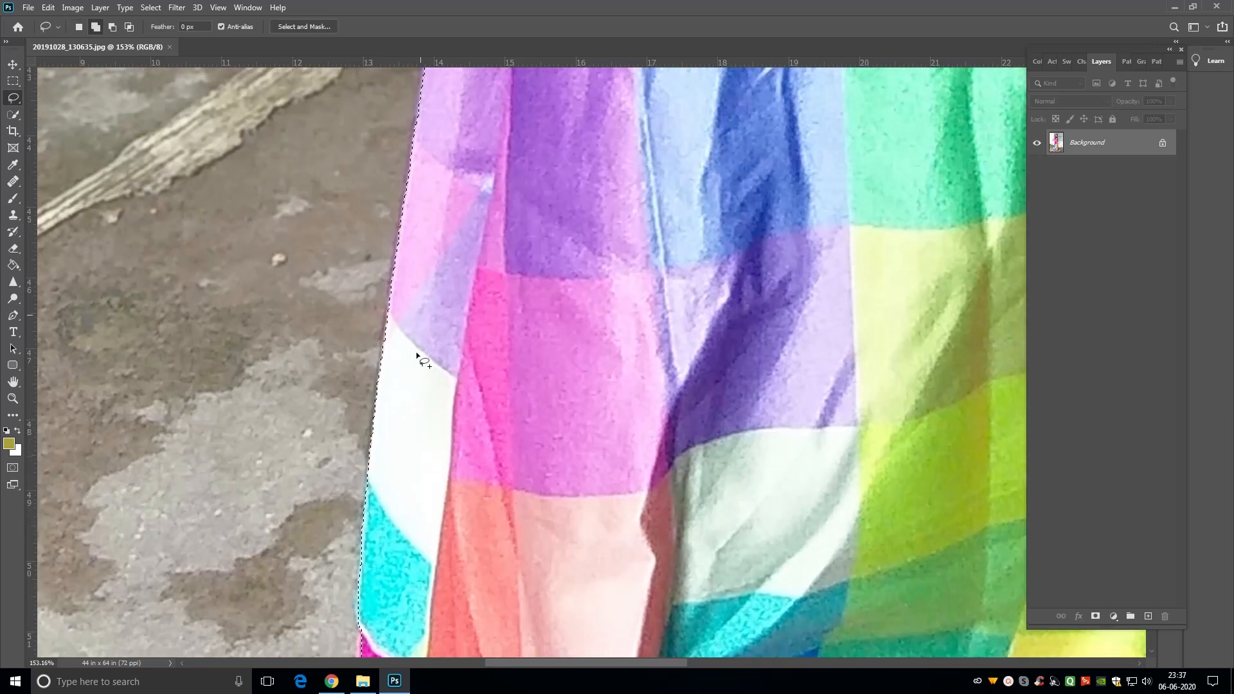
{"action": "left_click_drag", "start_coordinate": [451, 161], "coordinate": [426, 360]}
{"action": "left_click_drag", "start_coordinate": [476, 131], "coordinate": [473, 370]}
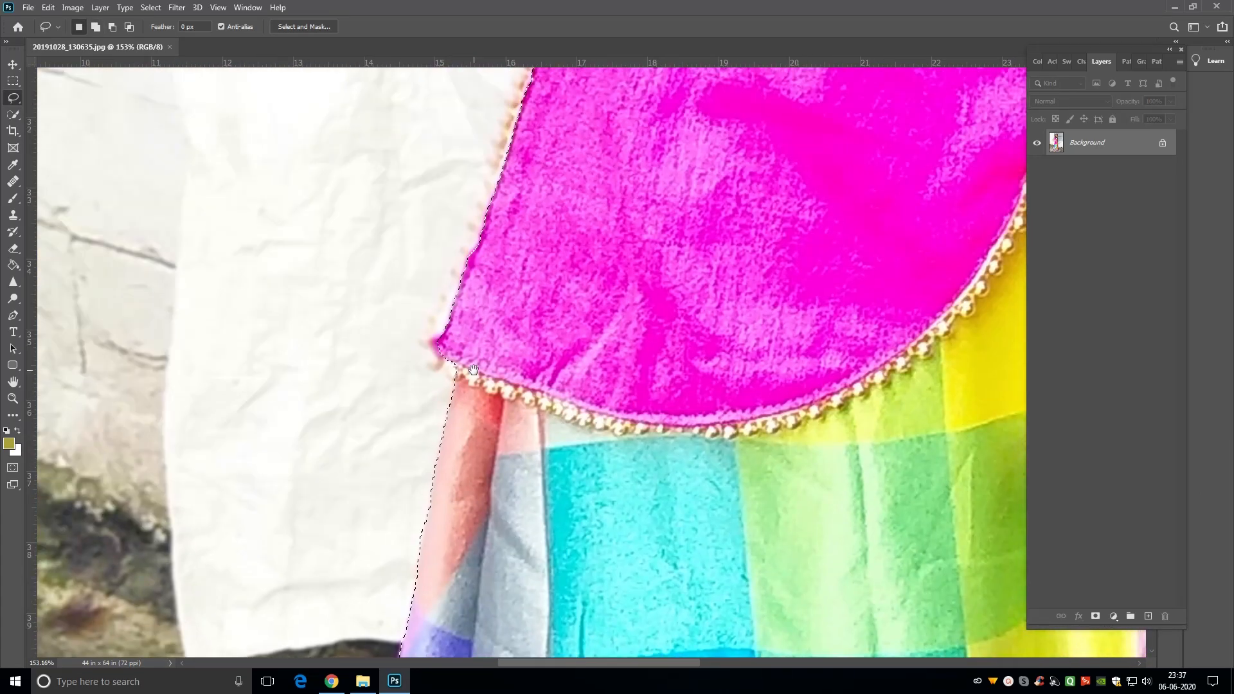
{"action": "key", "text": "shift"}
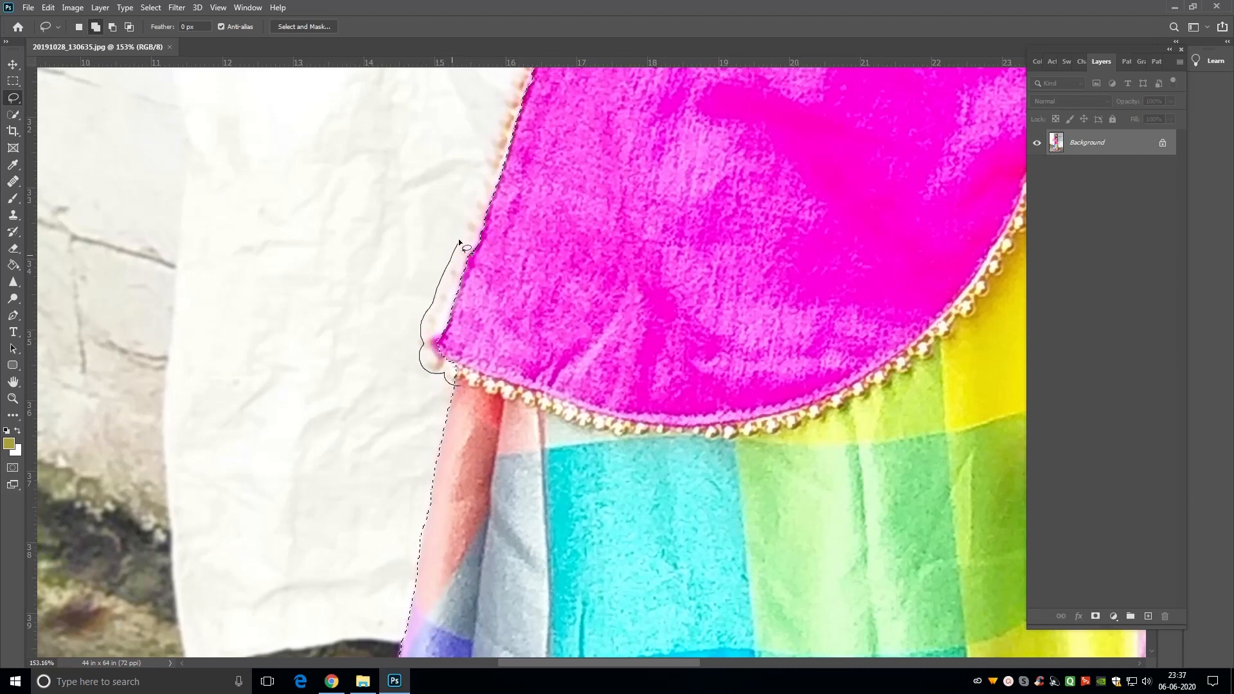
Step: Add the pink top's beaded side trim and the yellow fabric beneath the hand to the selection
{"action": "key", "text": "ctrl+minus"}
{"action": "left_click_drag", "start_coordinate": [626, 262], "coordinate": [621, 336]}
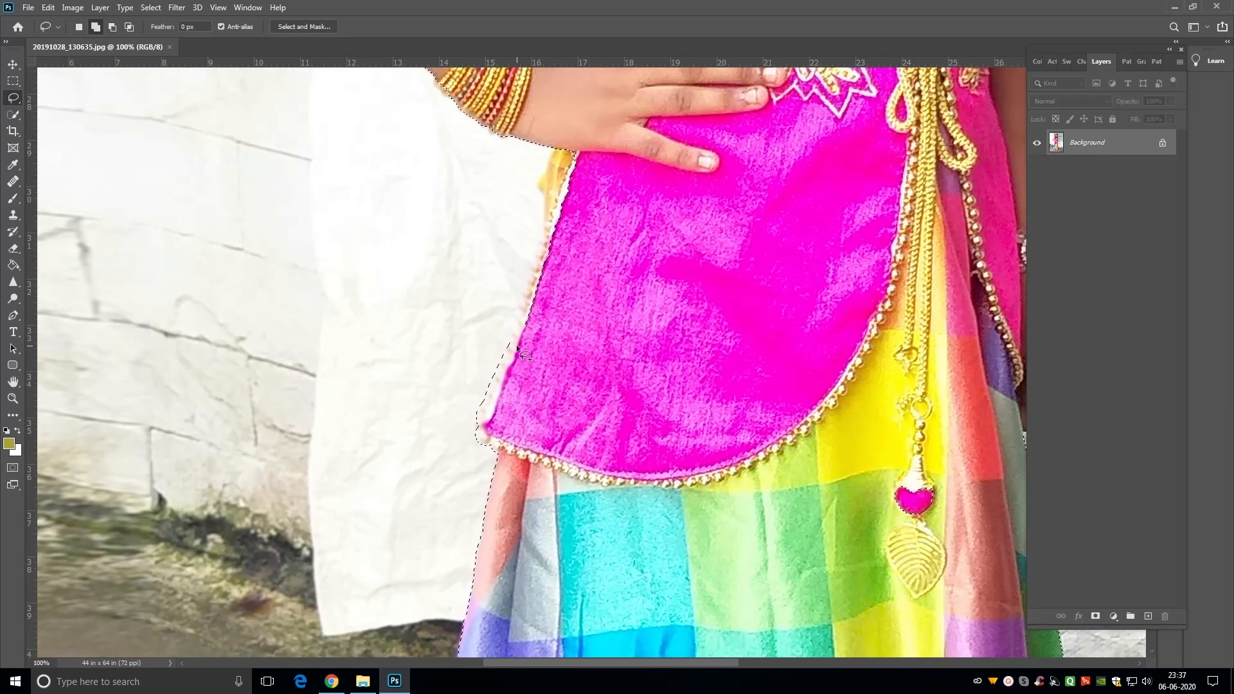
{"action": "left_click_drag", "start_coordinate": [534, 257], "coordinate": [536, 257]}
{"action": "left_click_drag", "start_coordinate": [822, 315], "coordinate": [814, 412]}
{"action": "left_click_drag", "start_coordinate": [531, 345], "coordinate": [555, 356]}
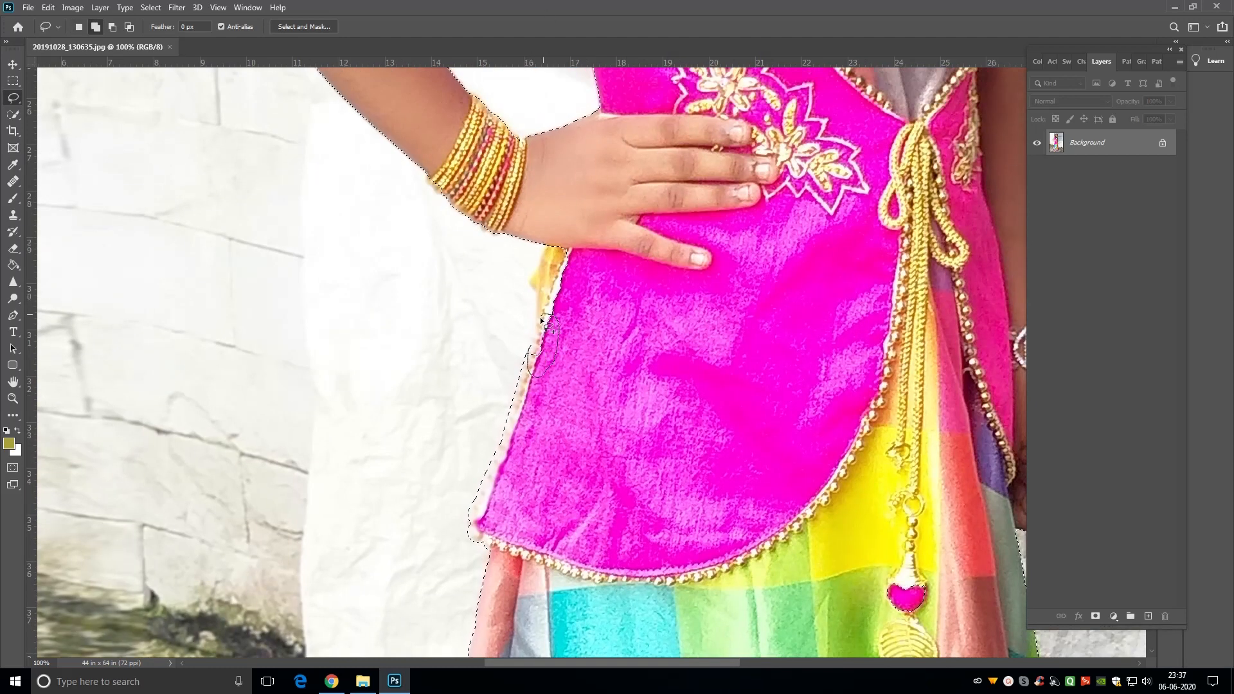
{"action": "key", "text": "ctrl+plus"}
{"action": "left_click_drag", "start_coordinate": [571, 261], "coordinate": [575, 328]}
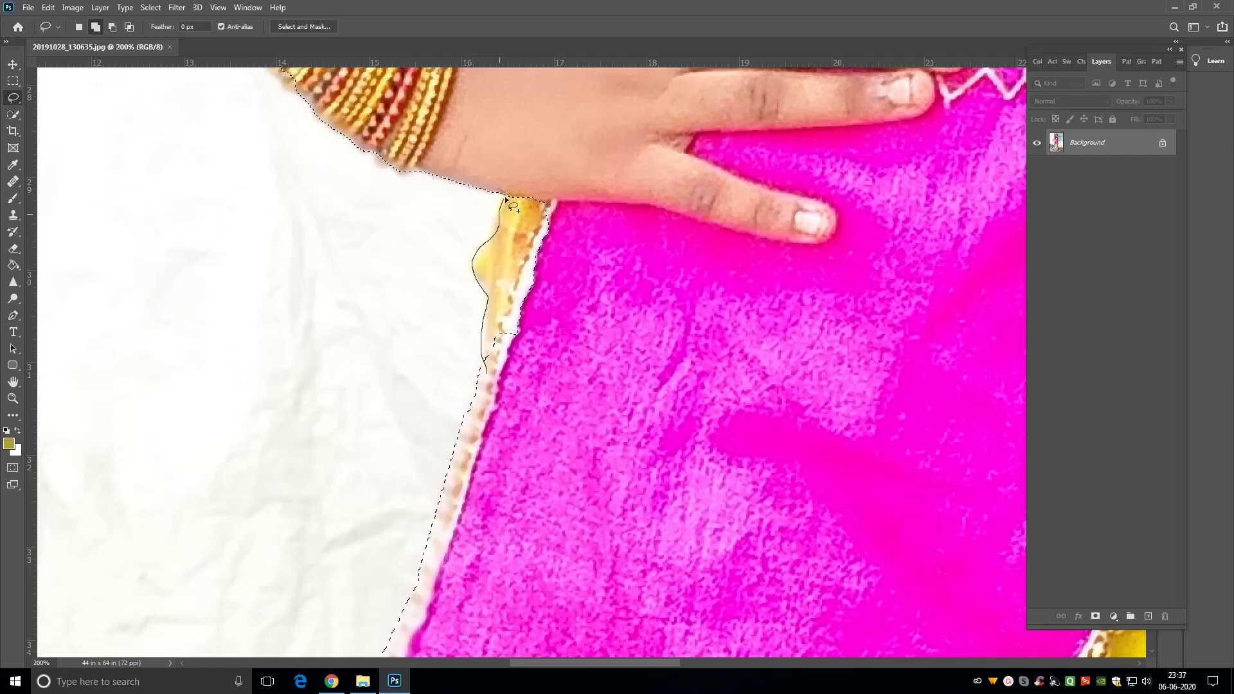
{"action": "mouse_move", "coordinate": [506, 188]}
{"action": "left_mouse_down"}
{"action": "mouse_move", "coordinate": [494, 220]}
{"action": "mouse_move", "coordinate": [548, 403]}
{"action": "left_mouse_up"}
Step: Include the protruding edges of the gold bangles at the wrist in the selection
{"action": "key", "text": "ctrl+minus"}
{"action": "key", "text": "ctrl+plus"}
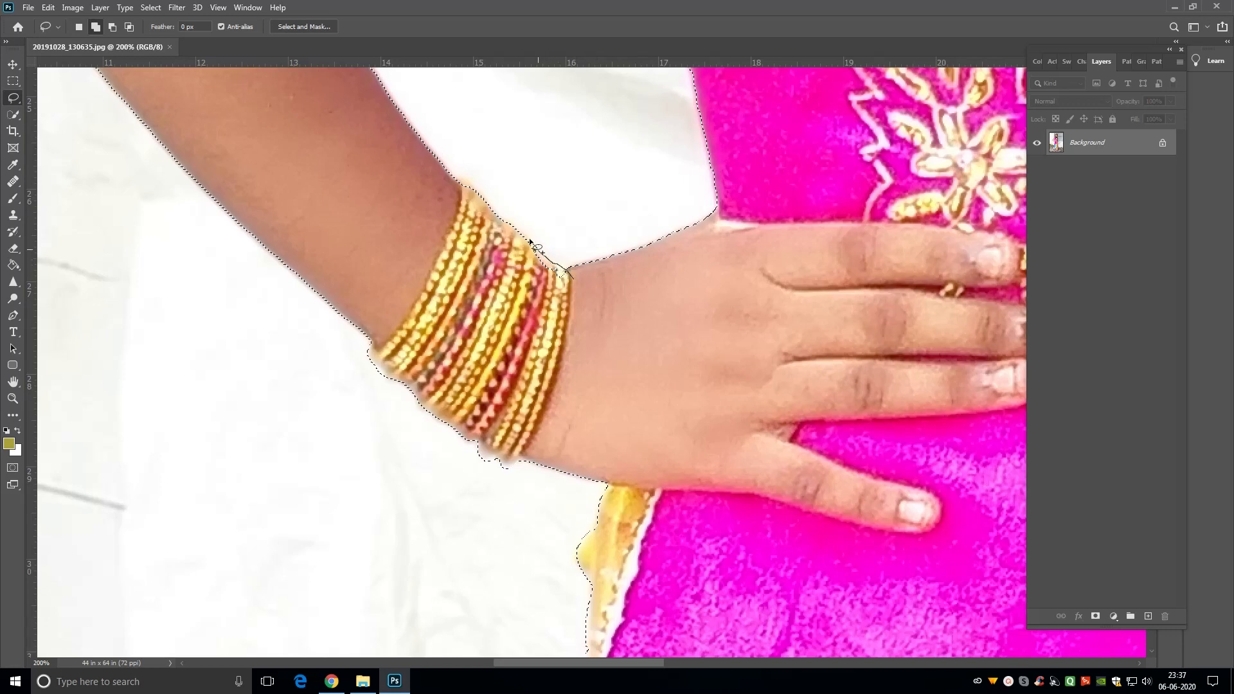
{"action": "left_click_drag", "start_coordinate": [284, 198], "coordinate": [574, 386]}
Step: Subtract the wall area beside the shoulder from the selection and include the full shoulder edge of the top
{"action": "left_click_drag", "start_coordinate": [406, 199], "coordinate": [558, 617]}
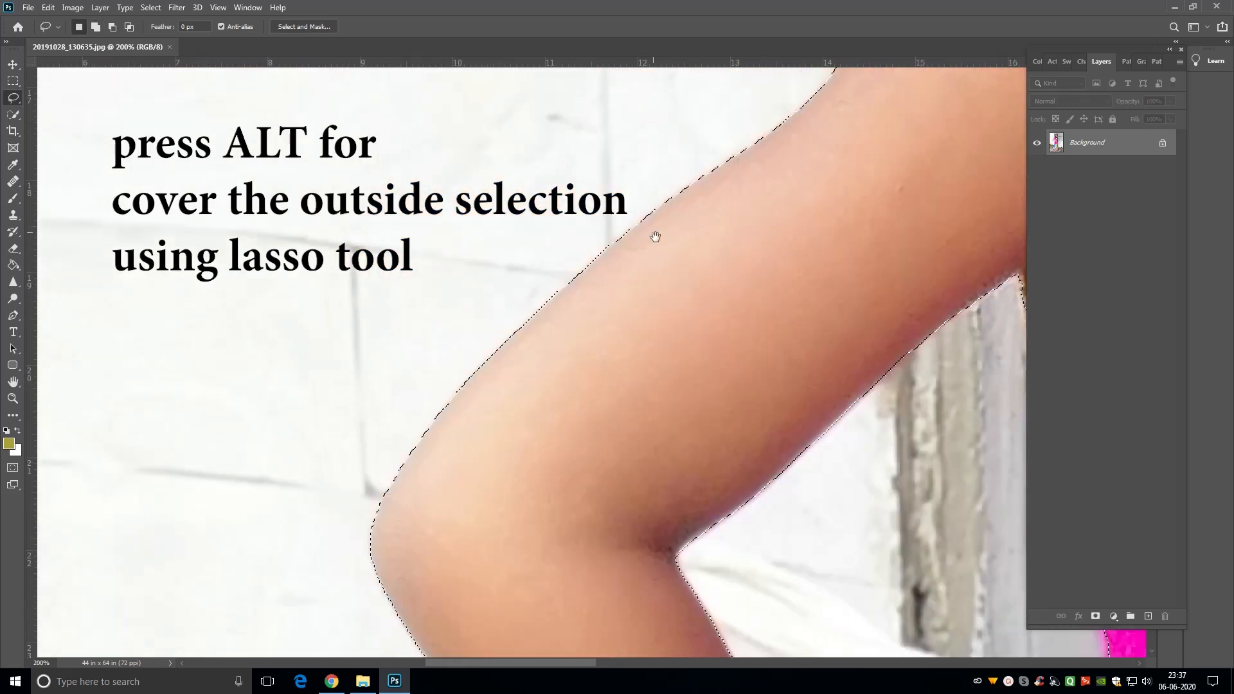
{"action": "left_click_drag", "start_coordinate": [778, 170], "coordinate": [532, 384]}
{"action": "key", "text": "alt"}
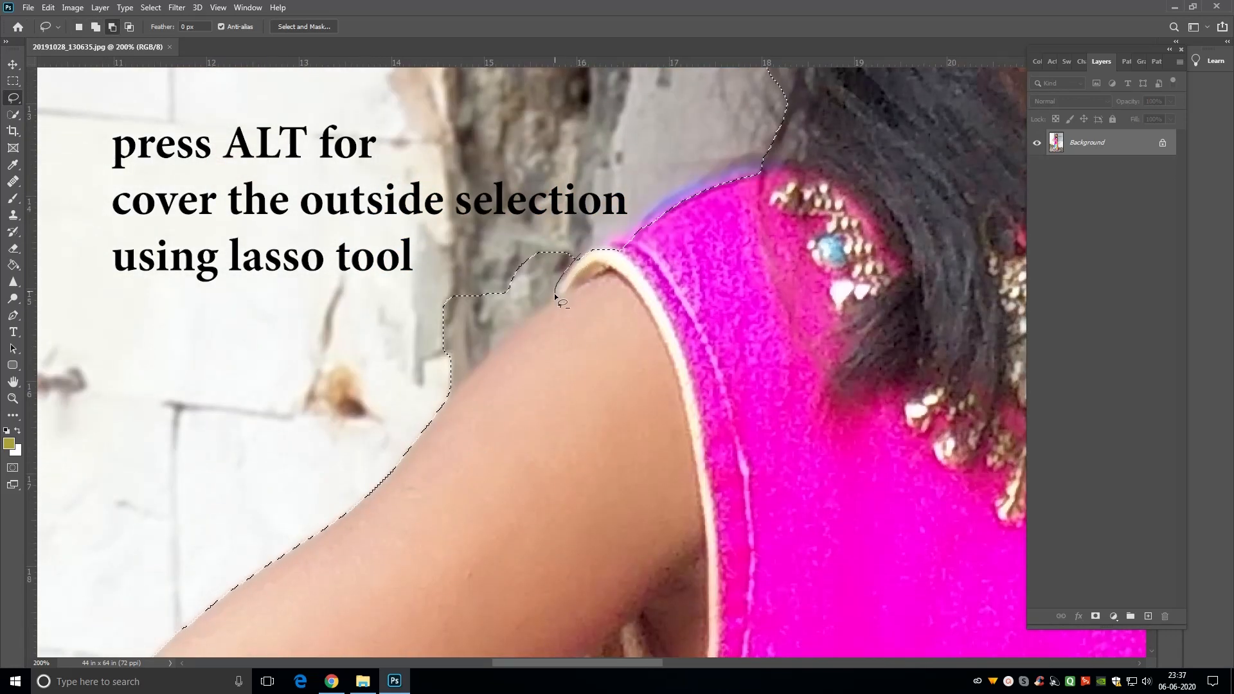
{"action": "left_click_drag", "start_coordinate": [443, 381], "coordinate": [512, 263]}
{"action": "left_click_drag", "start_coordinate": [597, 256], "coordinate": [620, 229]}
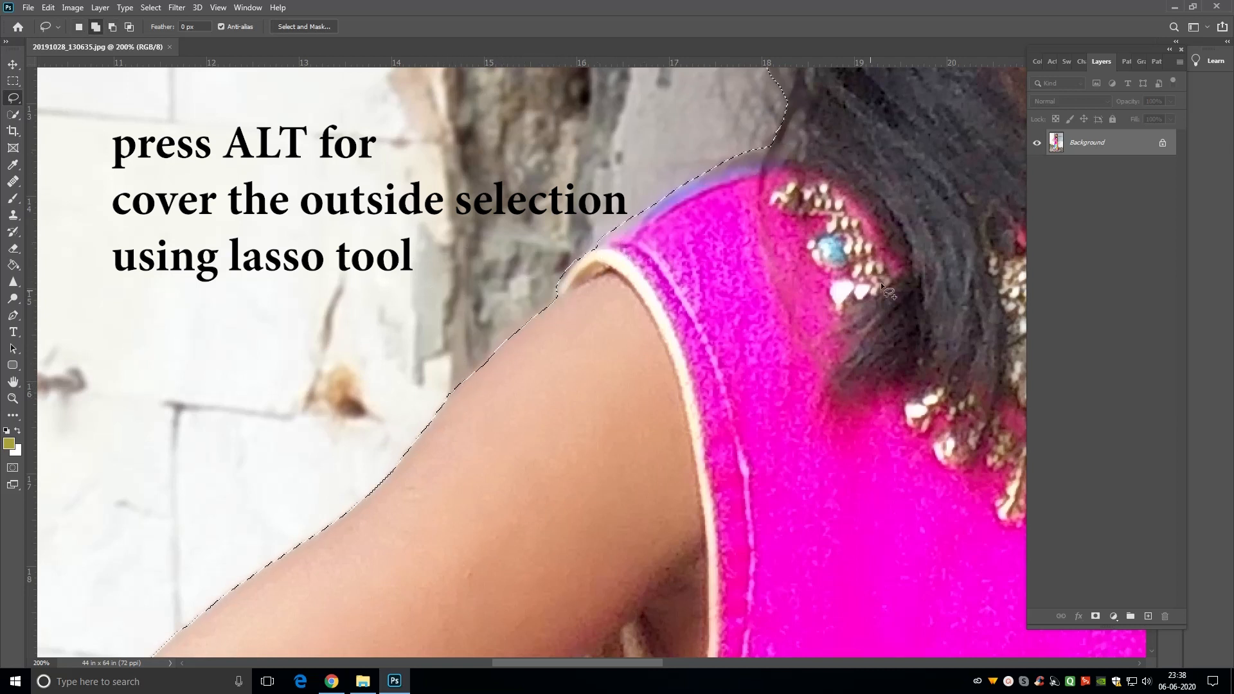
Step: Add the cream armhole trim below the armpit to the selection with the Lasso tool
{"action": "key", "text": "ctrl+minus"}
{"action": "mouse_move", "coordinate": [712, 519]}
{"action": "left_mouse_down"}
{"action": "mouse_move", "coordinate": [715, 253]}
{"action": "mouse_move", "coordinate": [668, 313]}
{"action": "left_mouse_up"}
{"action": "key", "text": "ctrl+plus"}
{"action": "key", "text": "shift"}
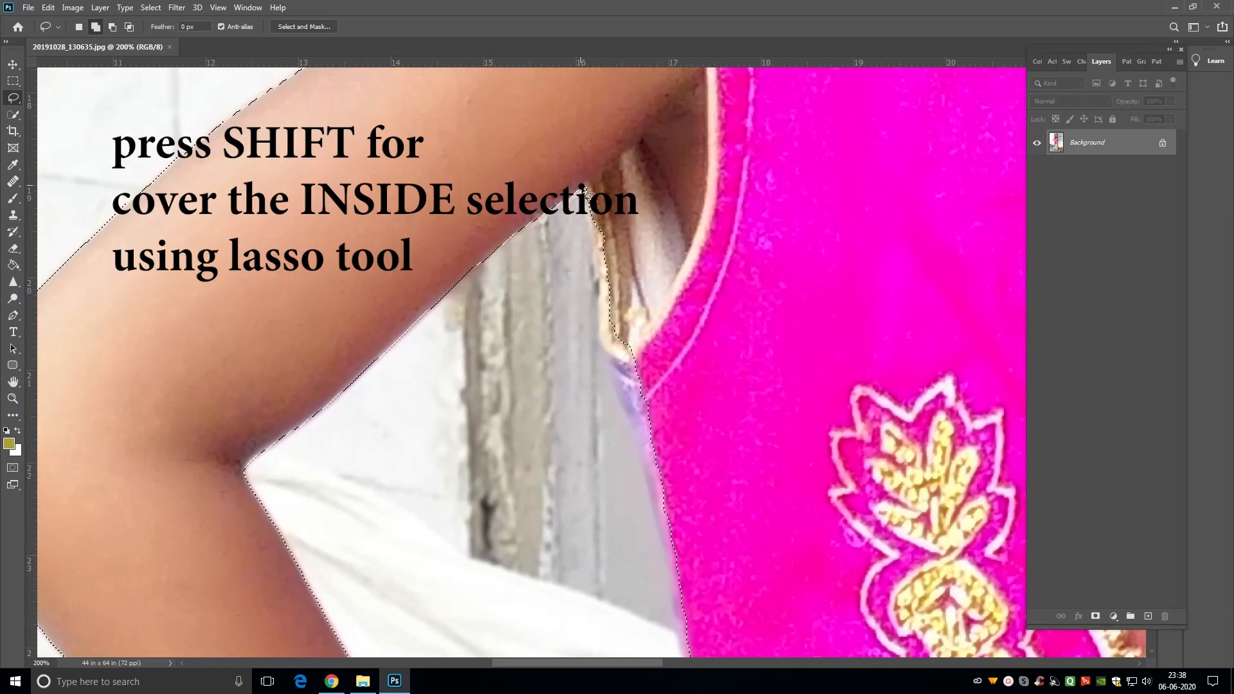
{"action": "left_click_drag", "start_coordinate": [605, 366], "coordinate": [609, 374]}
Step: Extend the selection to the top's side edge inside the arm gap and the inner rim of the bangles
{"action": "left_click_drag", "start_coordinate": [715, 480], "coordinate": [688, 415]}
{"action": "mouse_move", "coordinate": [650, 479]}
{"action": "left_mouse_down"}
{"action": "mouse_move", "coordinate": [644, 356]}
{"action": "mouse_move", "coordinate": [675, 476]}
{"action": "mouse_move", "coordinate": [697, 450]}
{"action": "left_mouse_up"}
{"action": "left_click_drag", "start_coordinate": [706, 511], "coordinate": [644, 299]}
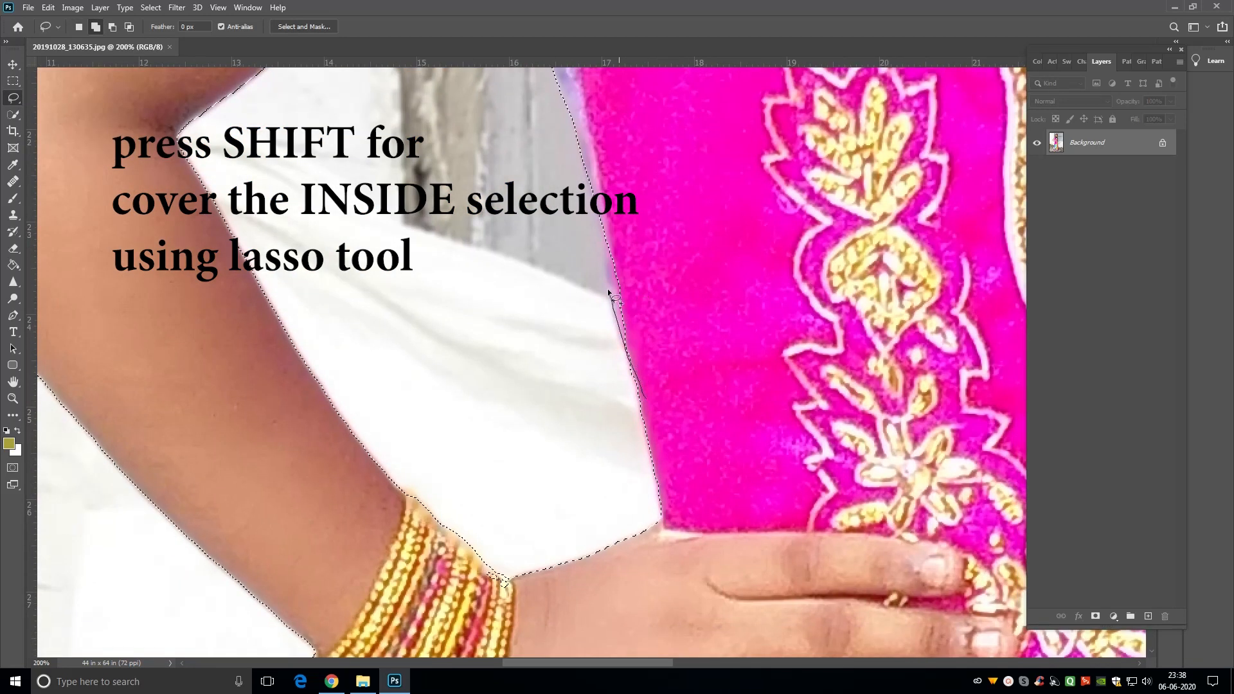
{"action": "mouse_move", "coordinate": [500, 571]}
{"action": "left_mouse_down"}
{"action": "mouse_move", "coordinate": [527, 615]}
{"action": "mouse_move", "coordinate": [512, 582]}
{"action": "left_mouse_up"}
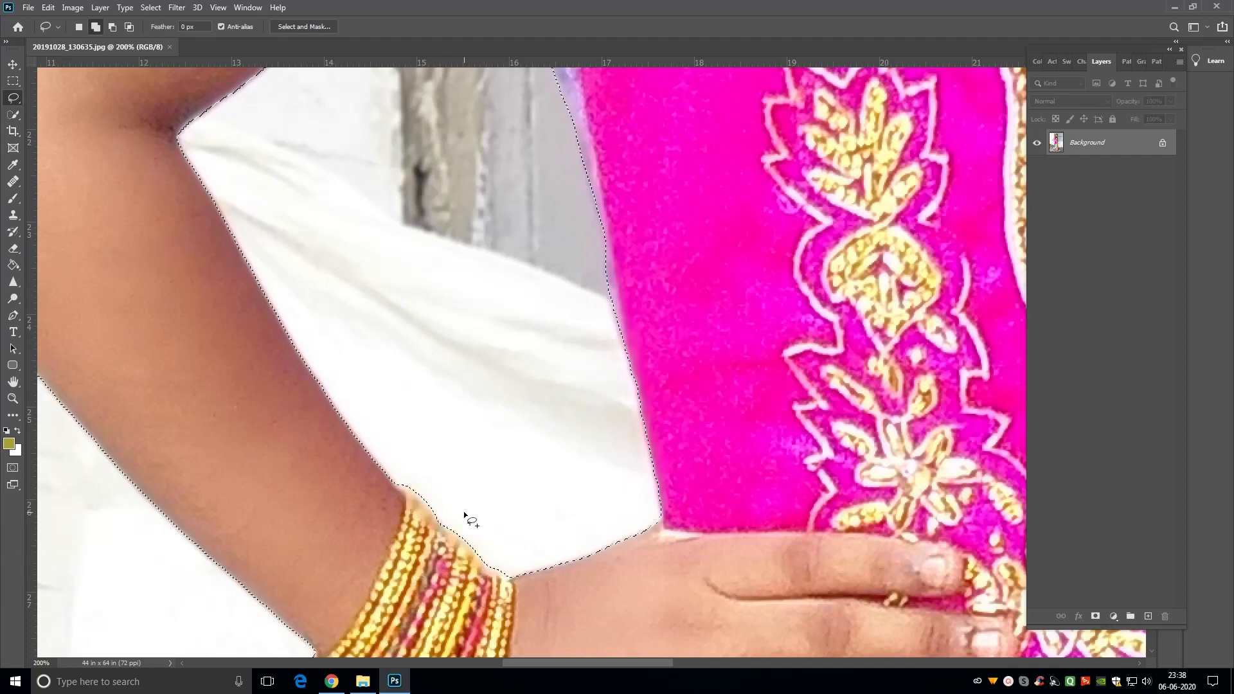
Step: Add the outer edge of the ear to the selection with the Lasso tool
{"action": "key", "text": "ctrl+minus"}
{"action": "left_click_drag", "start_coordinate": [573, 269], "coordinate": [510, 519]}
{"action": "left_click_drag", "start_coordinate": [620, 170], "coordinate": [447, 522]}
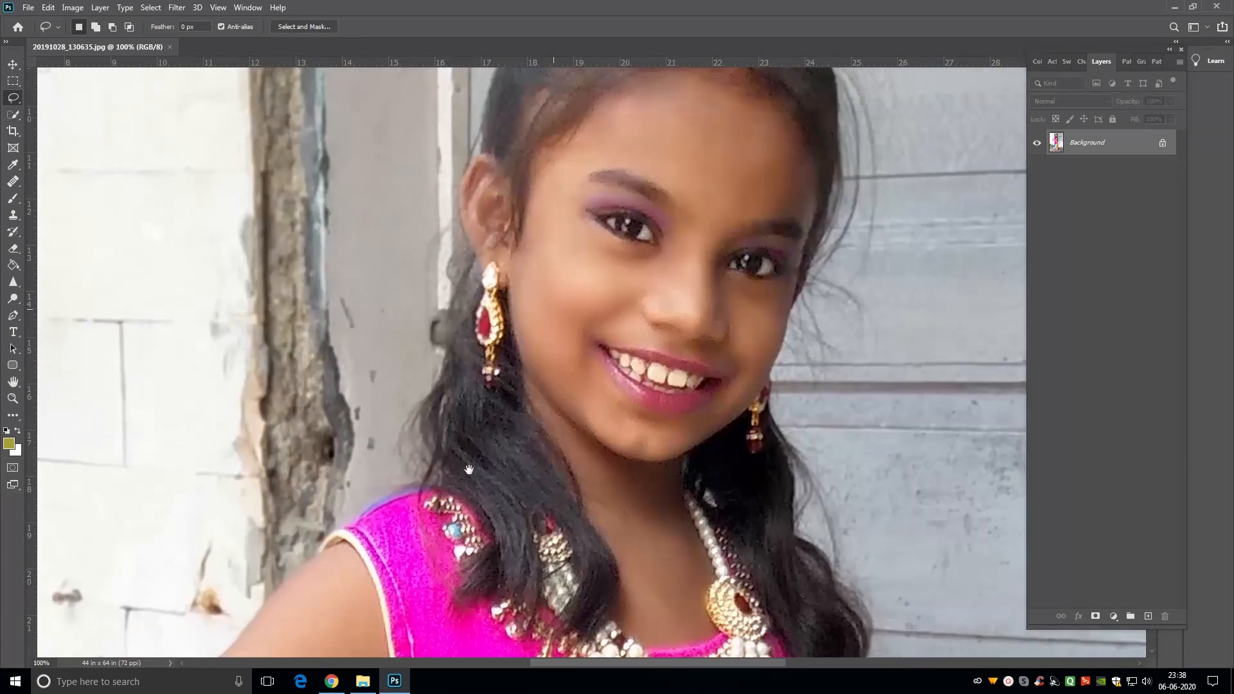
{"action": "left_click_drag", "start_coordinate": [509, 229], "coordinate": [504, 287]}
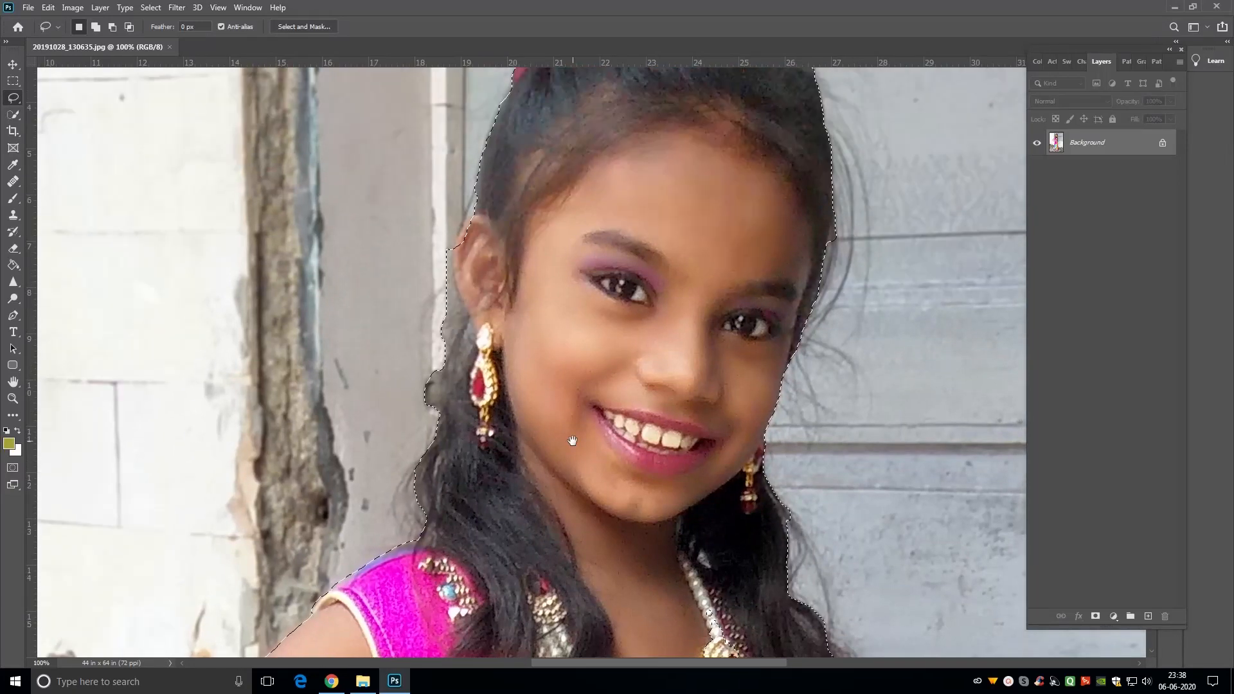
{"action": "left_click_drag", "start_coordinate": [454, 240], "coordinate": [455, 250]}
{"action": "key", "text": "ctrl+plus"}
{"action": "left_click_drag", "start_coordinate": [439, 203], "coordinate": [529, 363]}
{"action": "key", "text": "shift"}
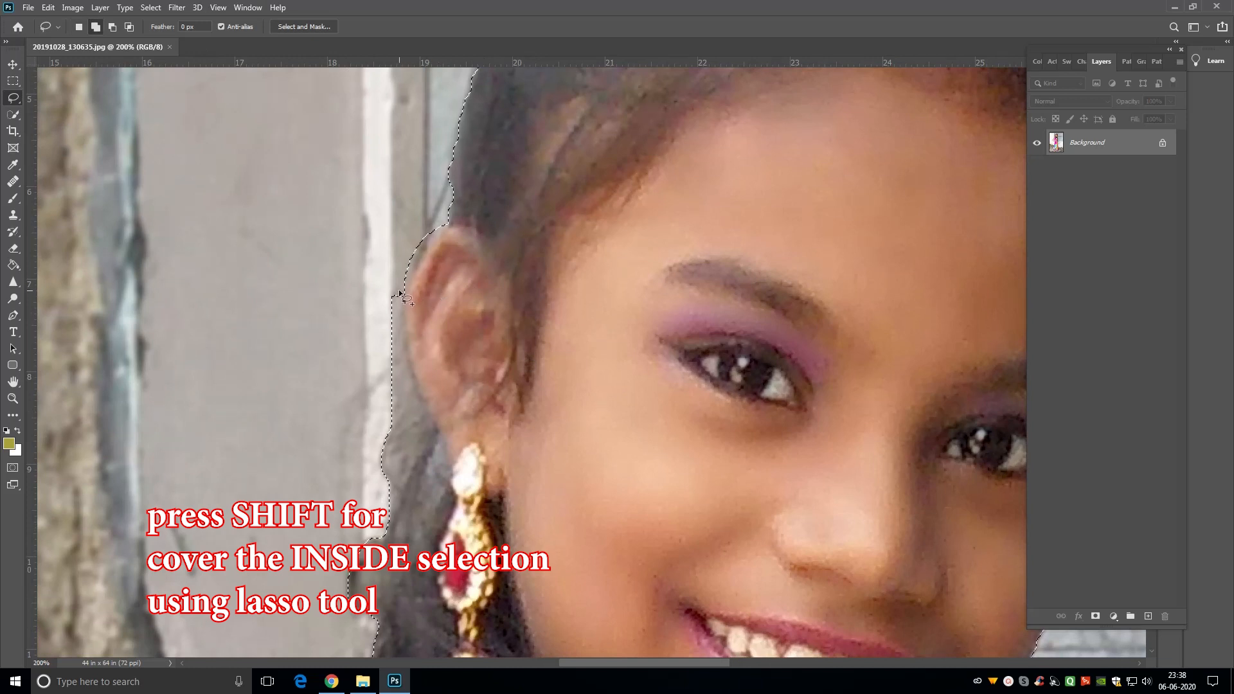
Step: Undo the last Lasso change and rework the selection edge beside the ear and hair
{"action": "key", "text": "ctrl+z"}
{"action": "key", "text": "alt"}
{"action": "left_click_drag", "start_coordinate": [397, 152], "coordinate": [399, 154]}
{"action": "key", "text": "shift"}
Step: Add the loose hair above the shoulder of the bent arm to the selection
{"action": "key", "text": "ctrl+minus"}
{"action": "key", "text": "space"}
{"action": "left_click_drag", "start_coordinate": [564, 382], "coordinate": [568, 207]}
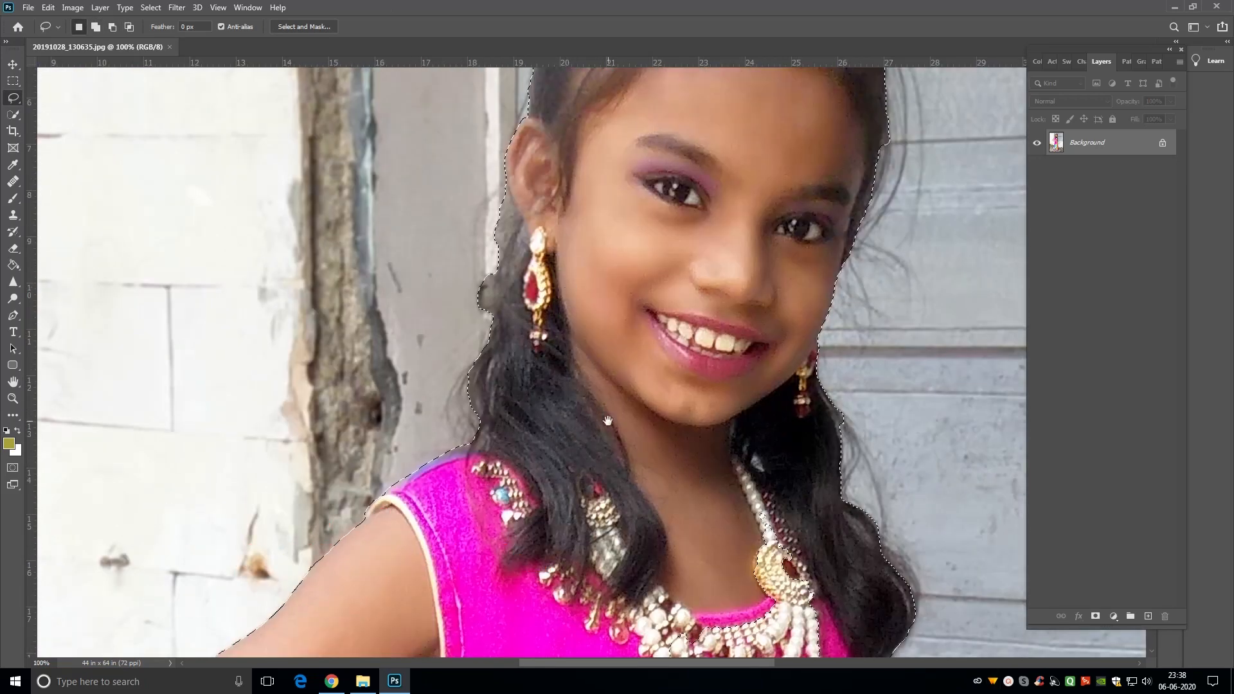
{"action": "left_click_drag", "start_coordinate": [606, 422], "coordinate": [576, 357]}
{"action": "key", "text": "shift"}
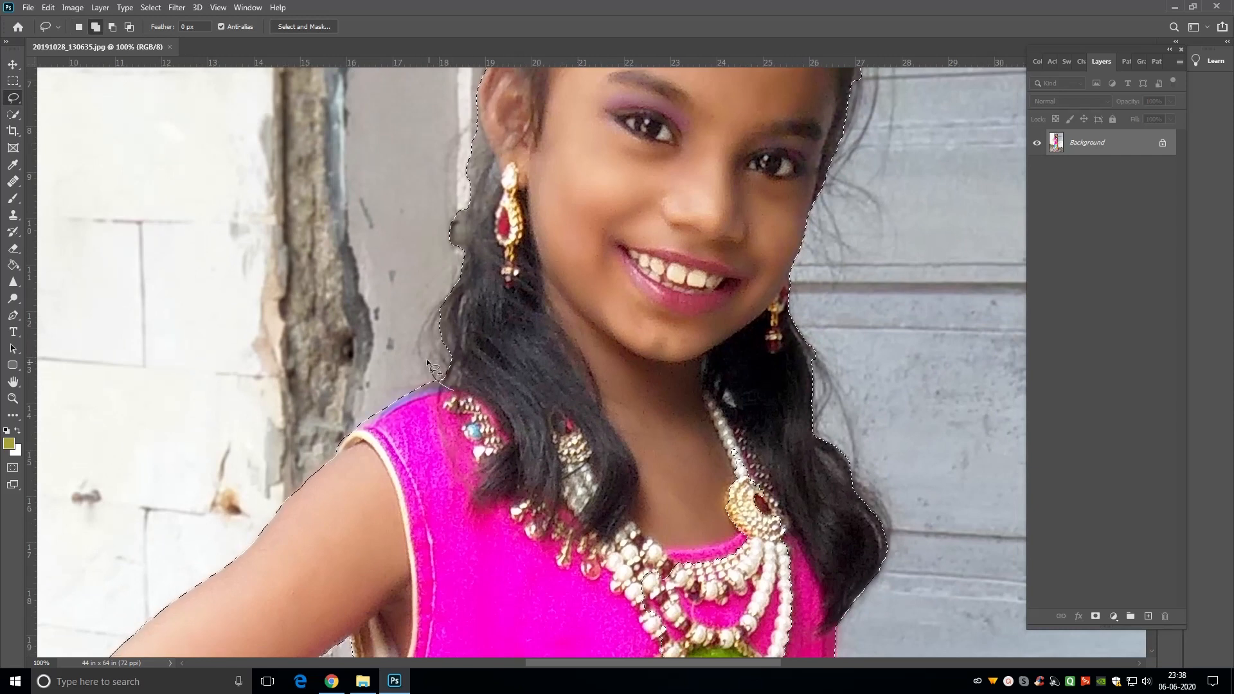
Step: Add the loose hair strands over the opposite shoulder, down to the hair ends, to the selection
{"action": "key", "text": "space"}
{"action": "left_click_drag", "start_coordinate": [477, 266], "coordinate": [333, 548]}
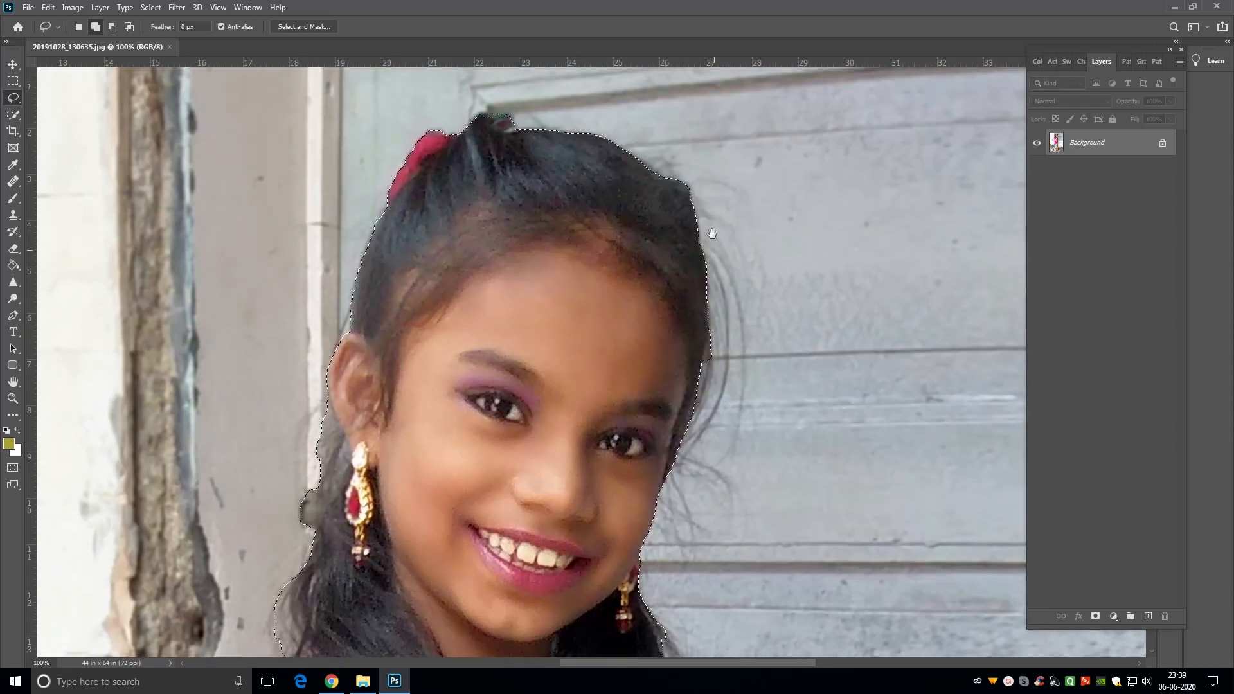
{"action": "left_click_drag", "start_coordinate": [660, 451], "coordinate": [592, 182]}
{"action": "left_click_drag", "start_coordinate": [632, 322], "coordinate": [633, 236]}
{"action": "key", "text": "shift"}
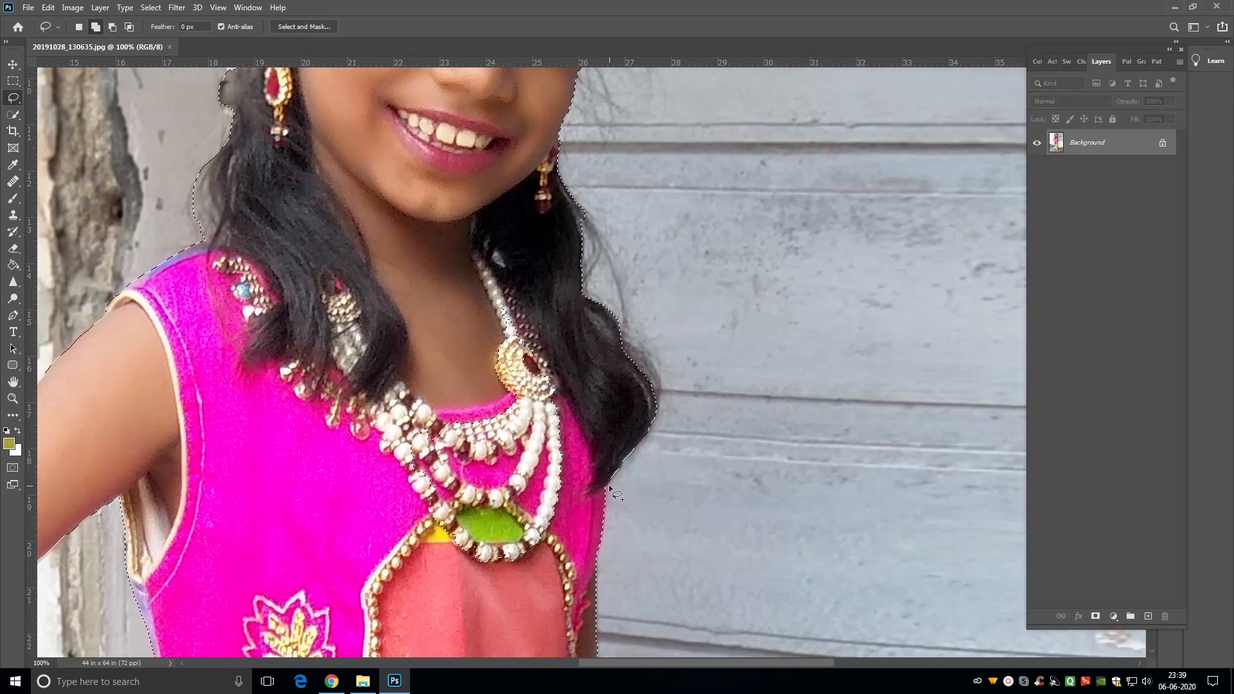
{"action": "left_click_drag", "start_coordinate": [608, 479], "coordinate": [665, 432]}
{"action": "left_click_drag", "start_coordinate": [583, 201], "coordinate": [573, 196]}
Step: Add the flyaway hair beside the forehead and the hair edge below the visible ear to the selection
{"action": "key", "text": "space"}
{"action": "left_click_drag", "start_coordinate": [576, 207], "coordinate": [574, 435]}
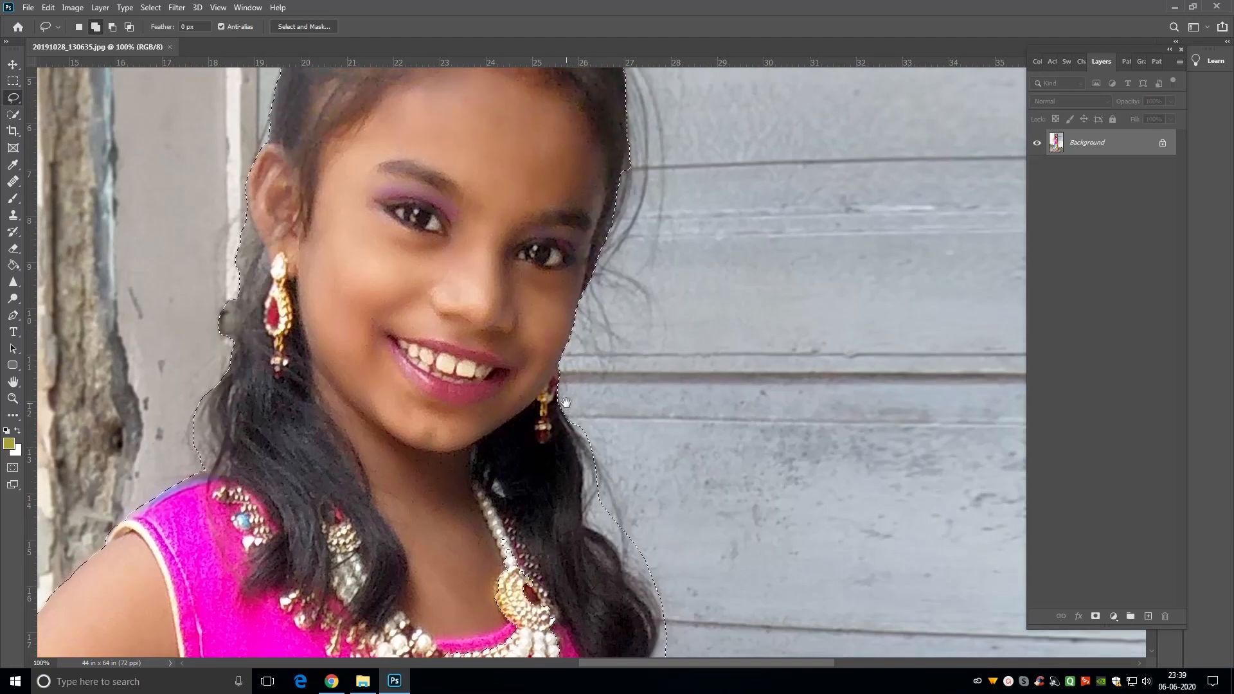
{"action": "left_click_drag", "start_coordinate": [607, 250], "coordinate": [631, 488]}
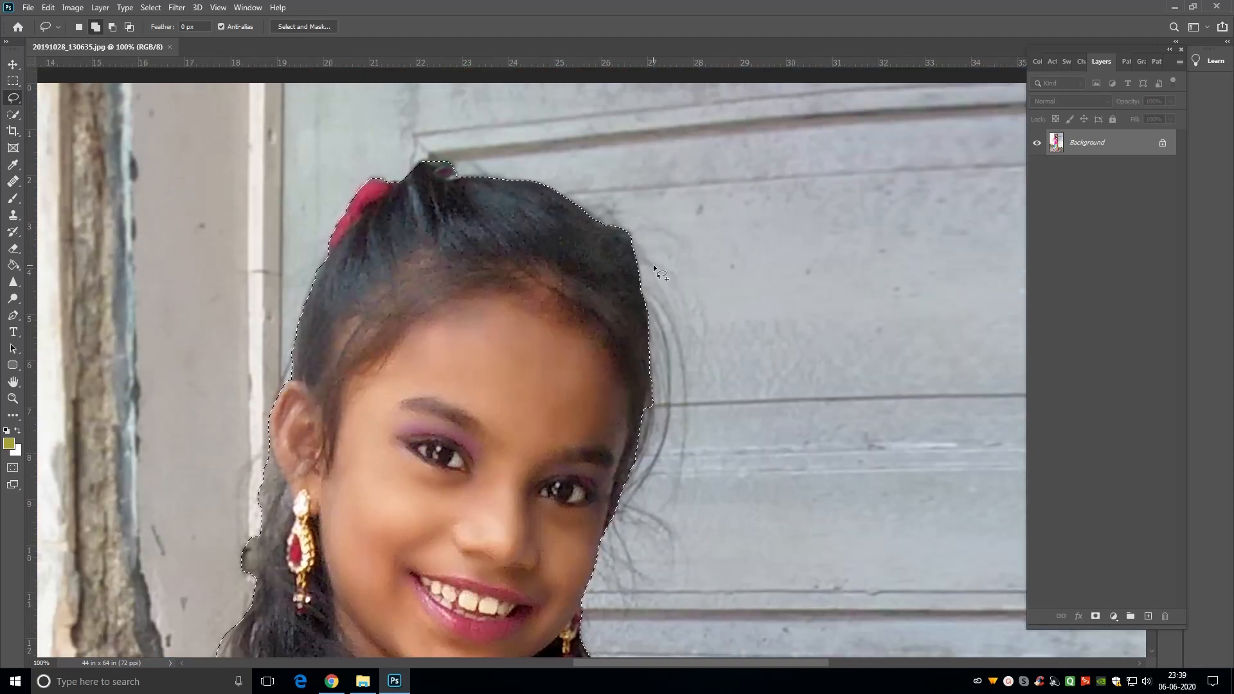
{"action": "left_click_drag", "start_coordinate": [640, 277], "coordinate": [669, 390]}
{"action": "left_click_drag", "start_coordinate": [314, 477], "coordinate": [435, 312]}
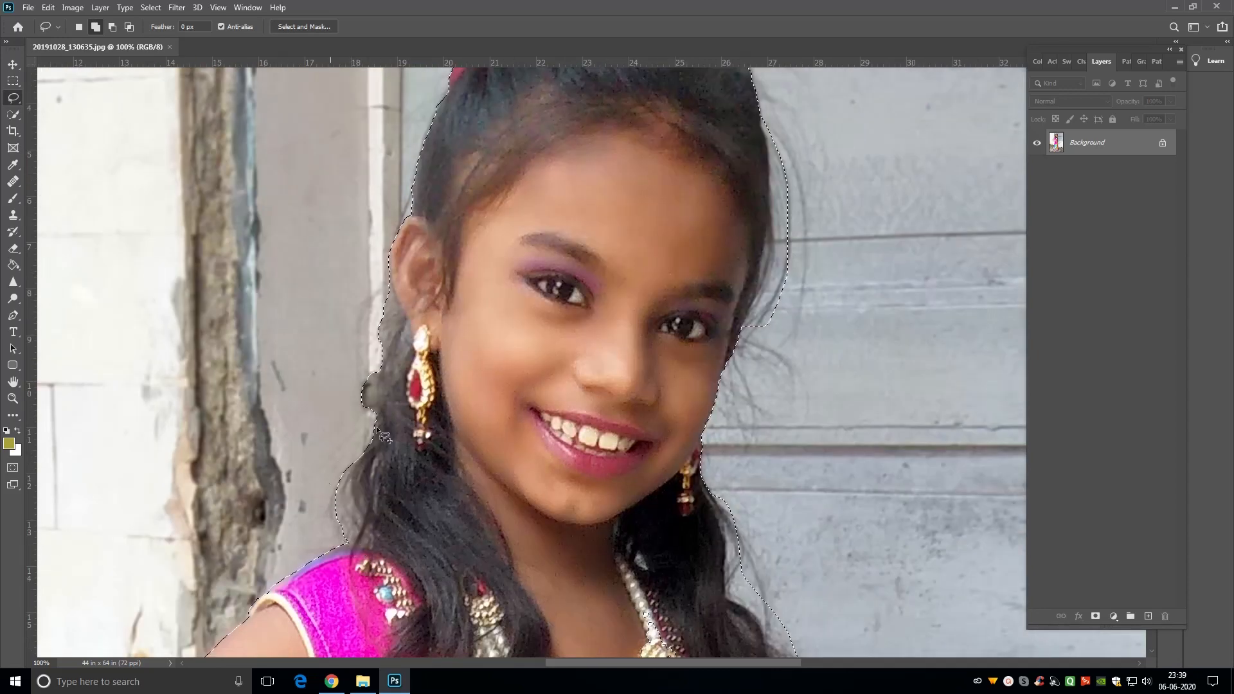
{"action": "left_click_drag", "start_coordinate": [375, 428], "coordinate": [362, 439]}
Step: Include the chest area around the necklace in the selection with the Lasso tool
{"action": "left_click_drag", "start_coordinate": [649, 578], "coordinate": [584, 461]}
{"action": "key", "text": "ctrl+plus"}
{"action": "key", "text": "ctrl+minus"}
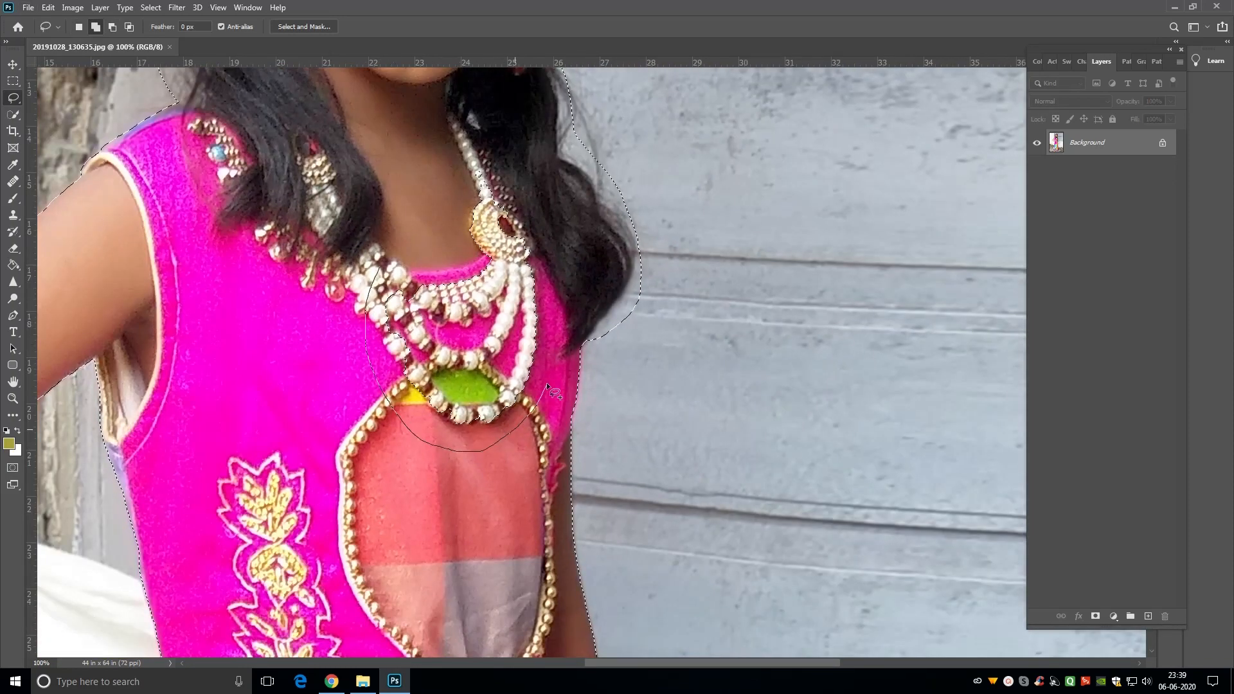
{"action": "mouse_move", "coordinate": [490, 140]}
{"action": "left_mouse_down"}
{"action": "mouse_move", "coordinate": [433, 155]}
{"action": "mouse_move", "coordinate": [419, 491]}
{"action": "mouse_move", "coordinate": [418, 261]}
{"action": "mouse_move", "coordinate": [392, 96]}
{"action": "left_mouse_up"}
Step: Rework the selection edge around the bracelet on the lowered wrist with the Lasso tool, undoing the mistaken subtraction
{"action": "left_click_drag", "start_coordinate": [572, 379], "coordinate": [539, 92]}
{"action": "left_click_drag", "start_coordinate": [580, 528], "coordinate": [556, 361]}
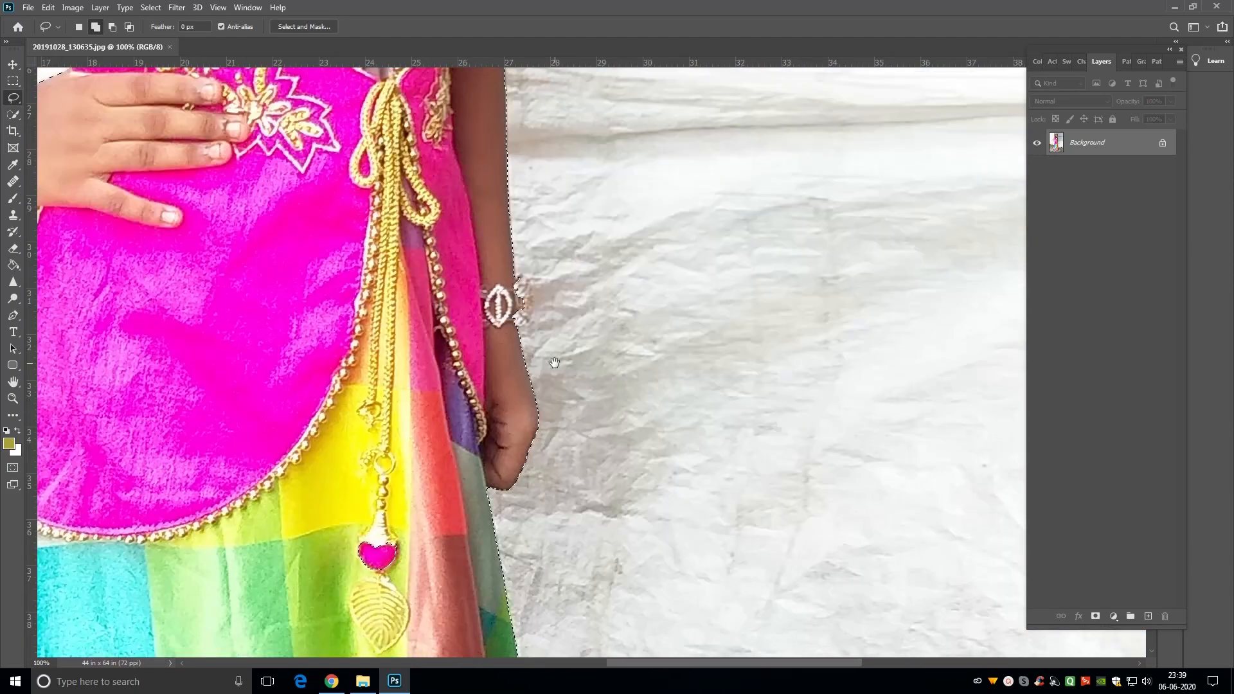
{"action": "key", "text": "ctrl+plus"}
{"action": "left_click_drag", "start_coordinate": [530, 219], "coordinate": [561, 250]}
{"action": "key", "text": "ctrl+minus"}
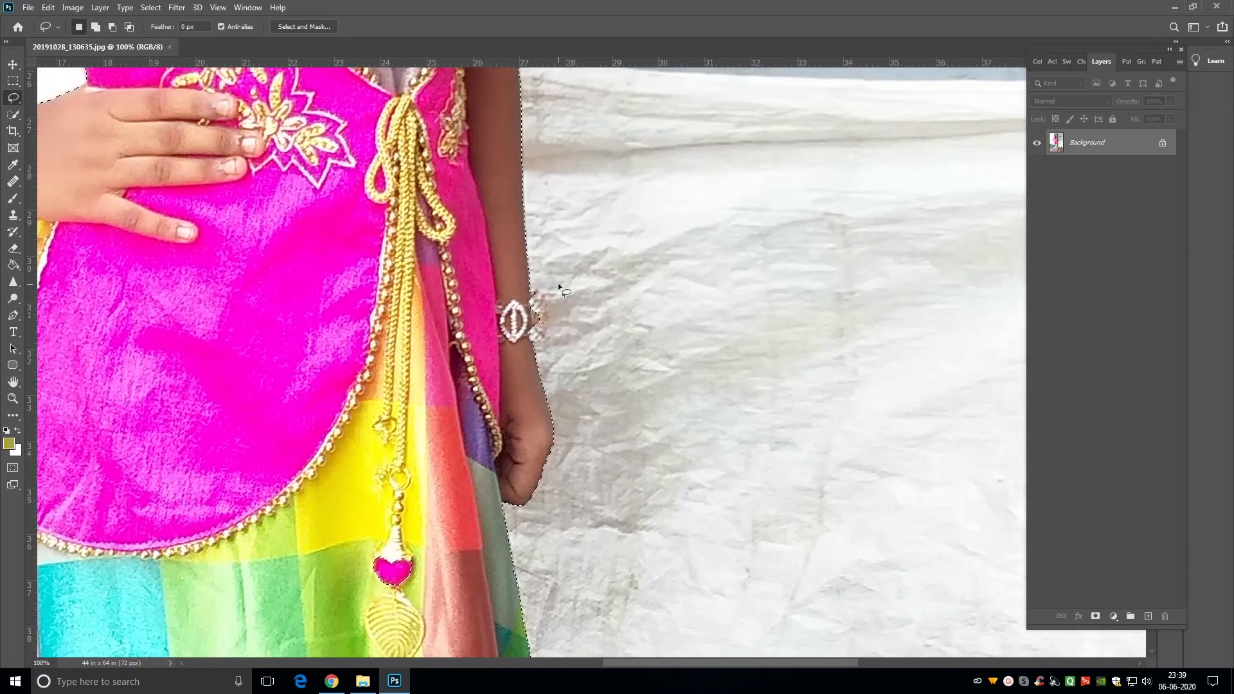
{"action": "key", "text": "ctrl+plus"}
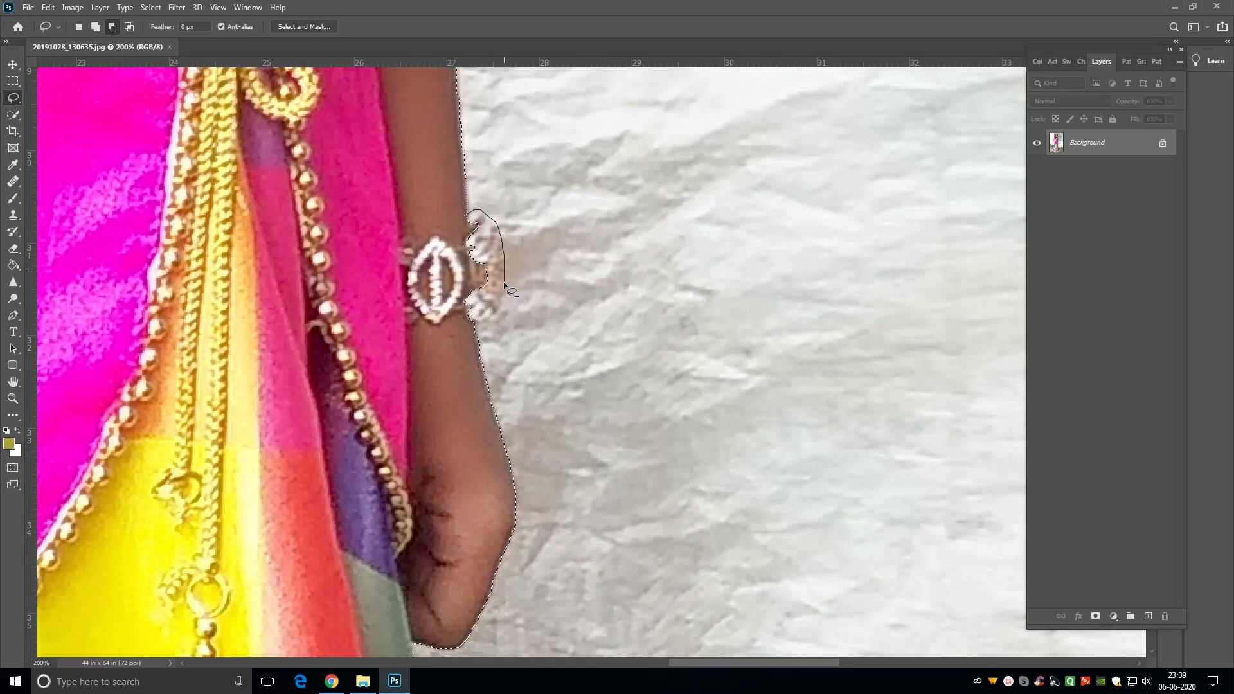
{"action": "key", "text": "ctrl+z"}
{"action": "scroll", "coordinate": [642, 231], "scroll_direction": "down", "scroll_amount": 15}
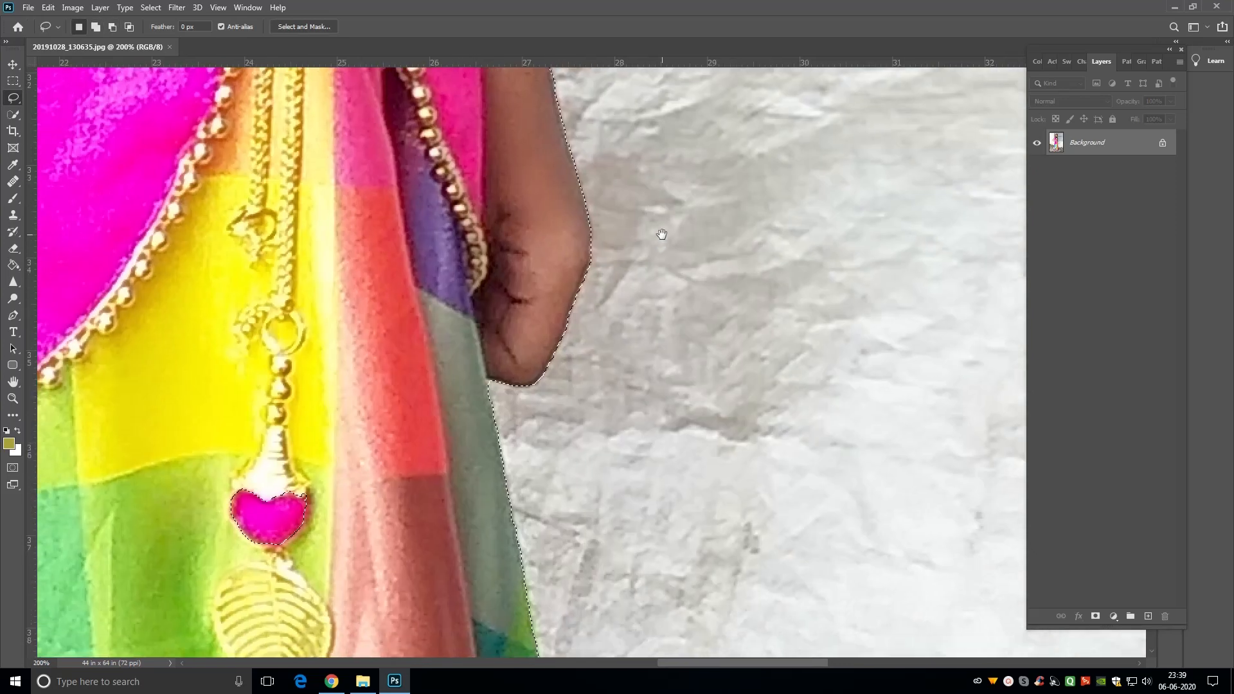
Step: Subtract the stray background slivers from the selection along the skirt's edge, below the white sheet and beside the stone ledge
{"action": "key", "text": "alt"}
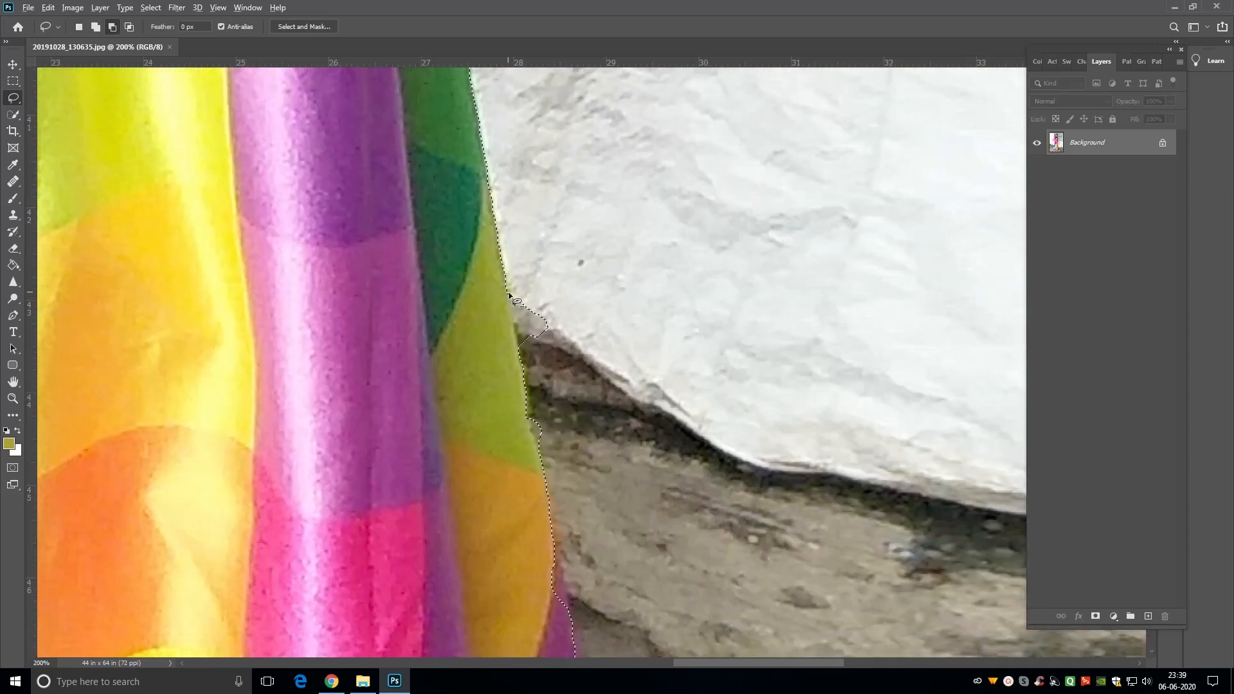
{"action": "scroll", "coordinate": [583, 173], "scroll_direction": "down", "scroll_amount": 2}
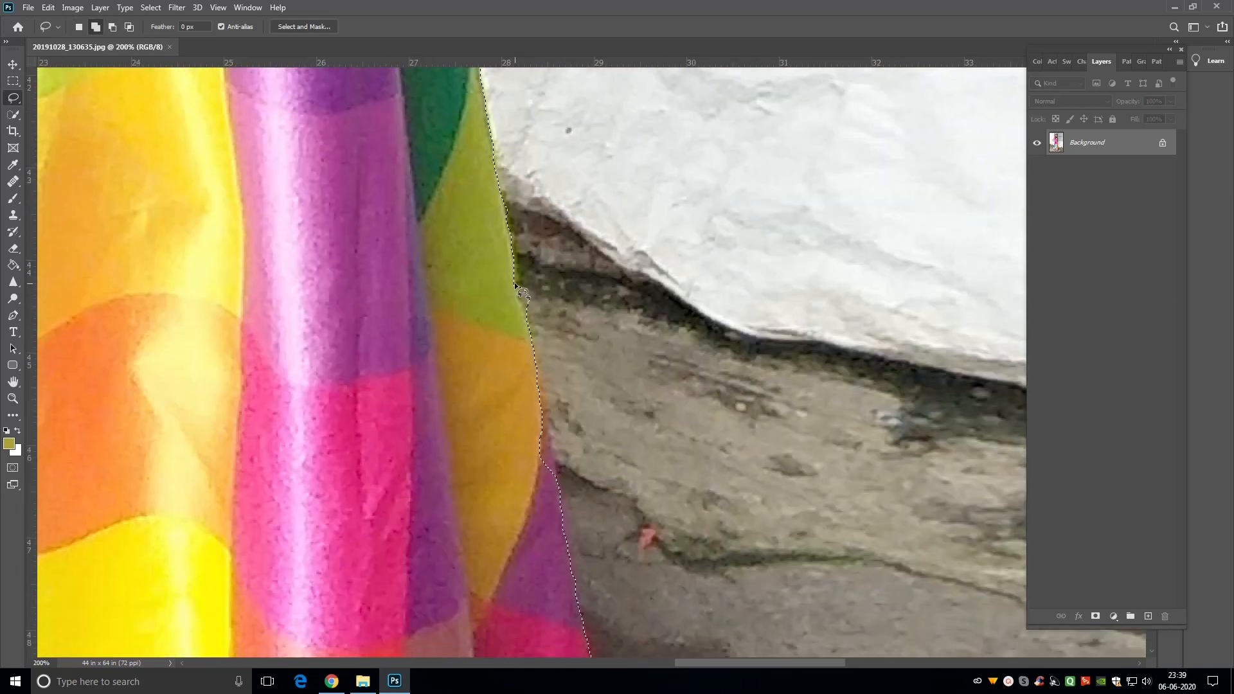
{"action": "mouse_move", "coordinate": [546, 214]}
{"action": "left_mouse_down"}
{"action": "mouse_move", "coordinate": [581, 334]}
{"action": "mouse_move", "coordinate": [522, 292]}
{"action": "left_mouse_up"}
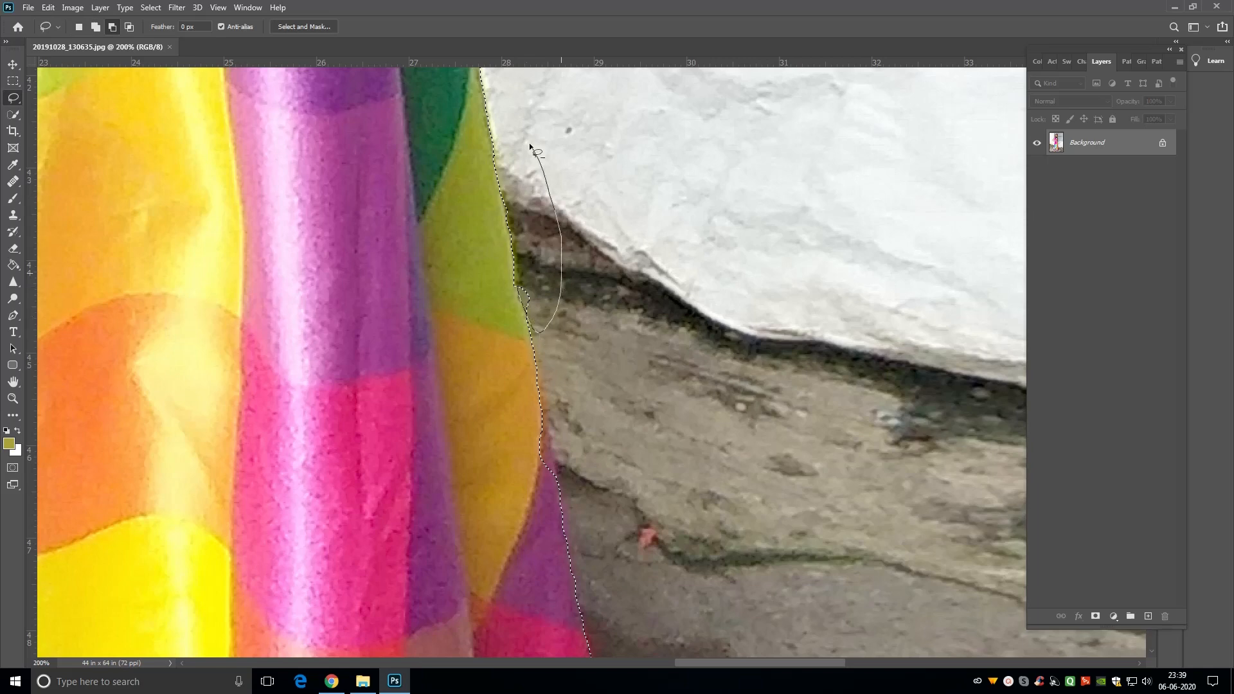
{"action": "left_click_drag", "start_coordinate": [529, 143], "coordinate": [529, 144]}
{"action": "scroll", "coordinate": [529, 144], "scroll_direction": "down", "scroll_amount": 3}
{"action": "mouse_move", "coordinate": [527, 359]}
{"action": "left_mouse_down"}
{"action": "mouse_move", "coordinate": [616, 505]}
{"action": "mouse_move", "coordinate": [616, 267]}
{"action": "mouse_move", "coordinate": [544, 490]}
{"action": "mouse_move", "coordinate": [590, 439]}
{"action": "mouse_move", "coordinate": [563, 579]}
{"action": "left_mouse_up"}
Step: Add the missed fabric along the skirt's lower edge, just above the pink border, to the selection and check the hem outline
{"action": "scroll", "coordinate": [610, 450], "scroll_direction": "down", "scroll_amount": 4}
{"action": "scroll", "coordinate": [598, 403], "scroll_direction": "down", "scroll_amount": 3}
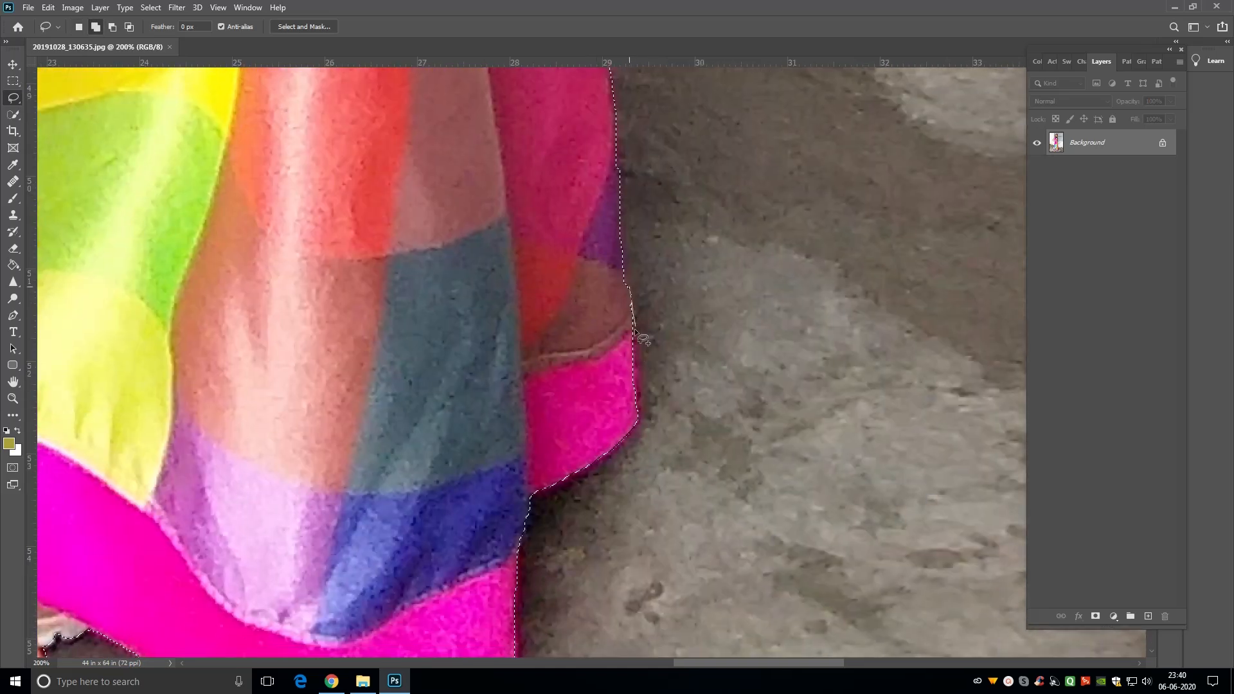
{"action": "left_click_drag", "start_coordinate": [609, 446], "coordinate": [596, 434]}
{"action": "left_click_drag", "start_coordinate": [585, 421], "coordinate": [630, 168]}
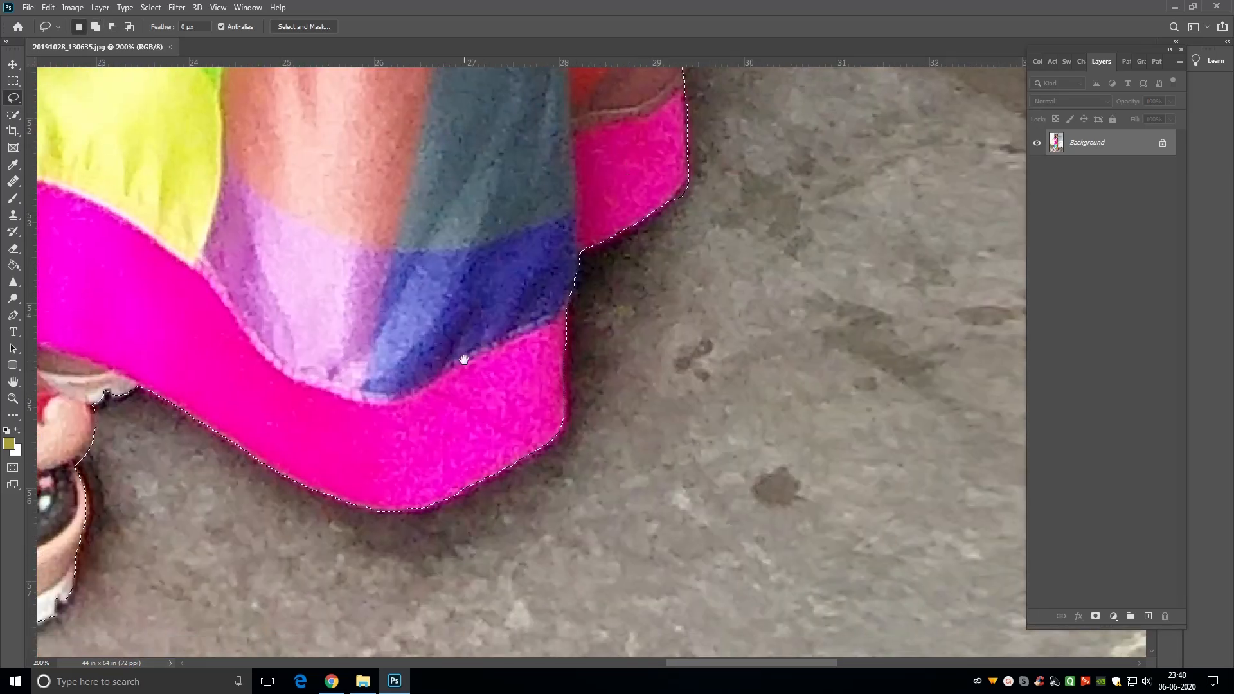
{"action": "mouse_move", "coordinate": [455, 345]}
{"action": "left_mouse_down"}
{"action": "mouse_move", "coordinate": [836, 275]}
{"action": "mouse_move", "coordinate": [386, 569]}
{"action": "left_mouse_up"}
{"action": "left_click_drag", "start_coordinate": [629, 164], "coordinate": [586, 253]}
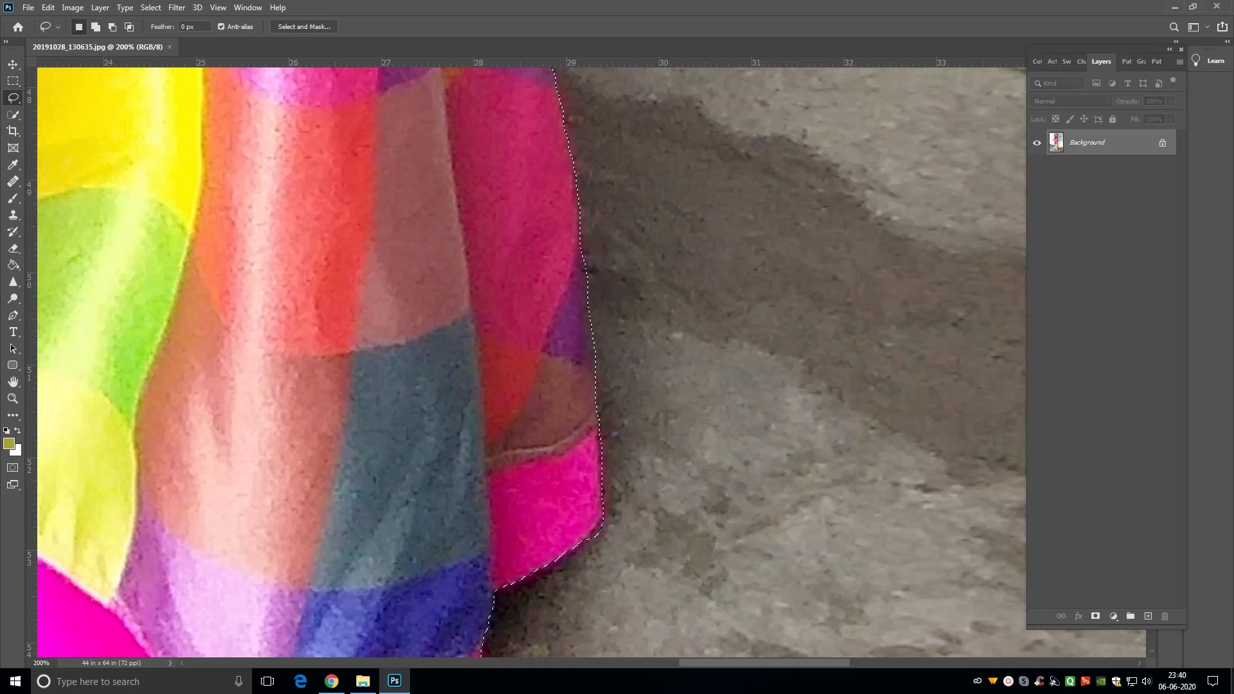
Step: Inspect the selection outline from the skirt's hem up to the head, and then on the whole photo
{"action": "key", "text": "ctrl+minus"}
{"action": "left_click_drag", "start_coordinate": [564, 513], "coordinate": [724, 416]}
{"action": "left_click_drag", "start_coordinate": [532, 475], "coordinate": [575, 454]}
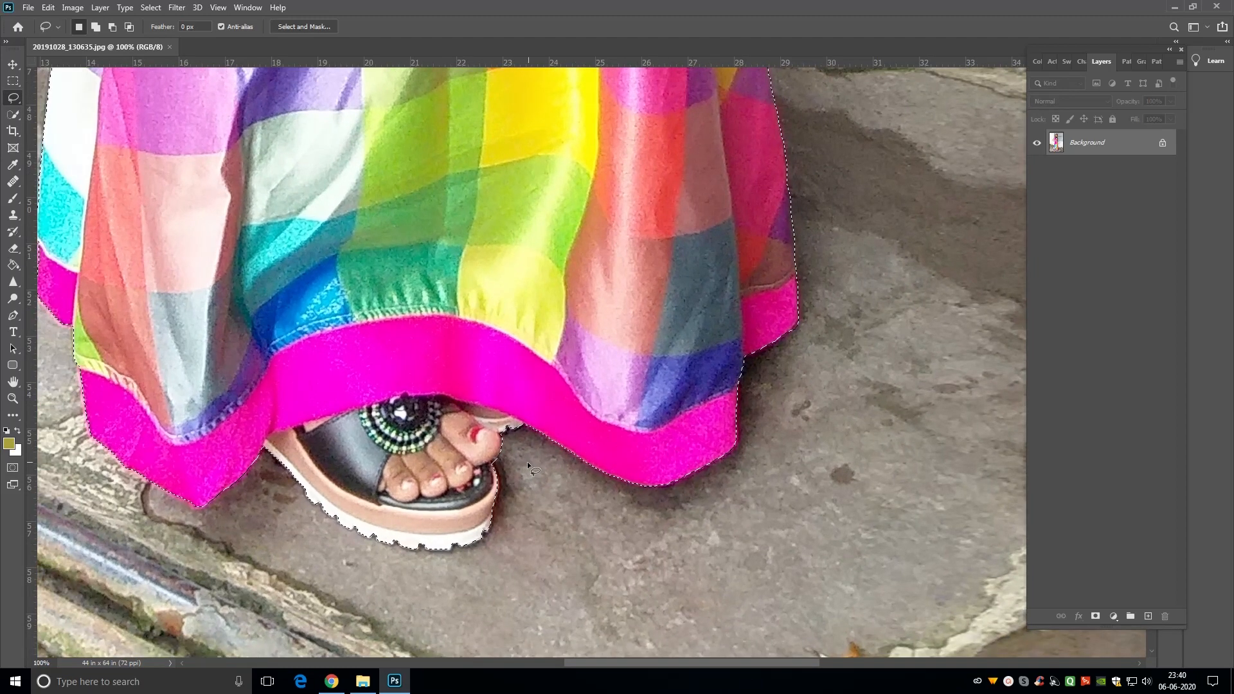
{"action": "key", "text": "ctrl+minus"}
{"action": "left_click_drag", "start_coordinate": [508, 257], "coordinate": [500, 519]}
{"action": "left_click_drag", "start_coordinate": [500, 290], "coordinate": [496, 515]}
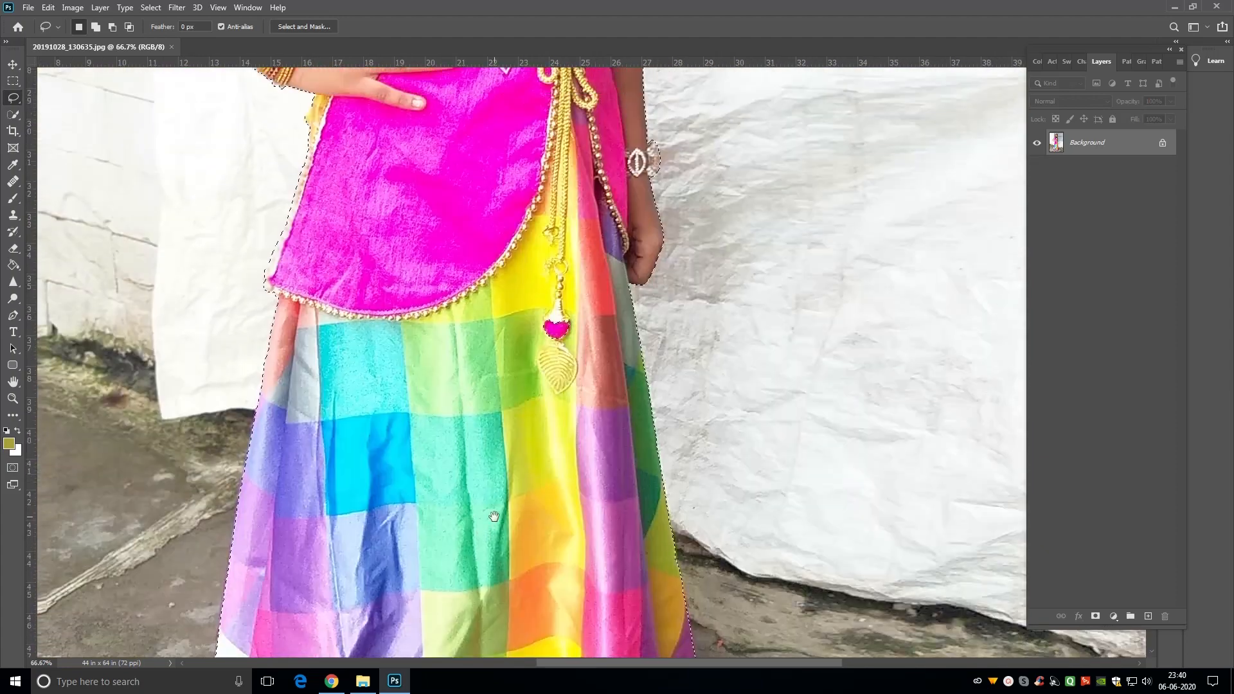
{"action": "left_click_drag", "start_coordinate": [499, 267], "coordinate": [494, 508]}
{"action": "left_click_drag", "start_coordinate": [492, 150], "coordinate": [518, 474]}
{"action": "left_click_drag", "start_coordinate": [522, 238], "coordinate": [523, 454]}
{"action": "left_click_drag", "start_coordinate": [577, 122], "coordinate": [580, 291]}
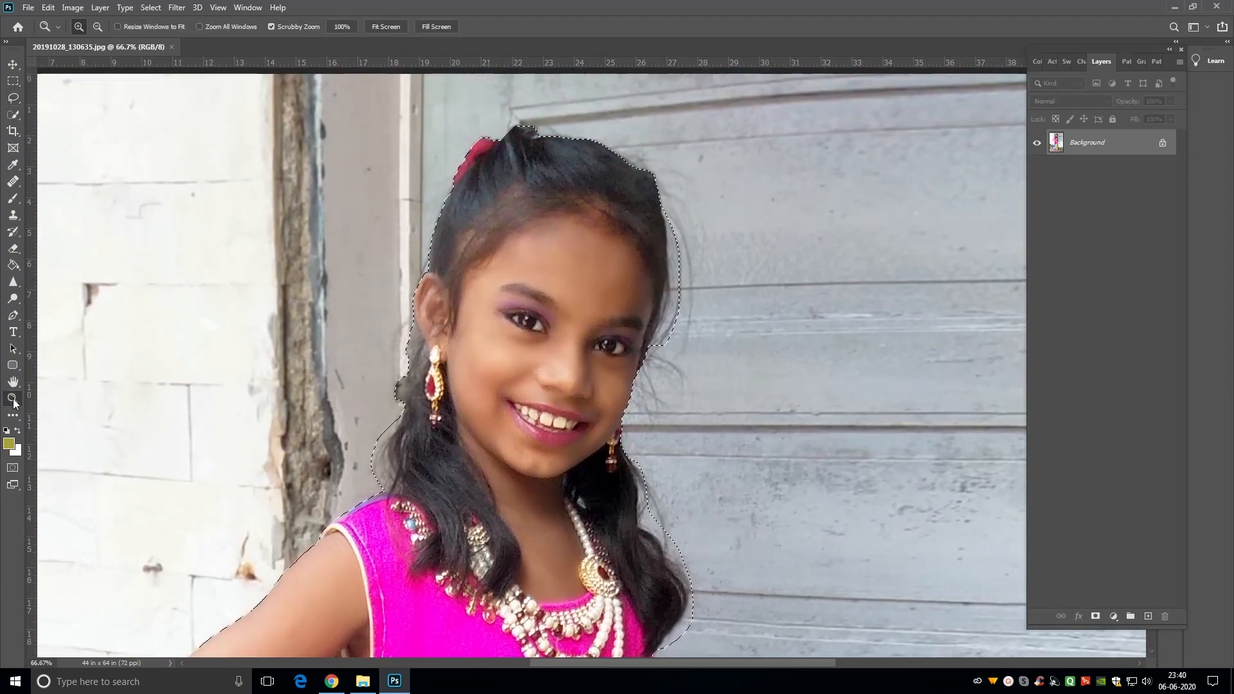
{"action": "key", "text": "ctrl+space"}
{"action": "right_click", "coordinate": [561, 210]}
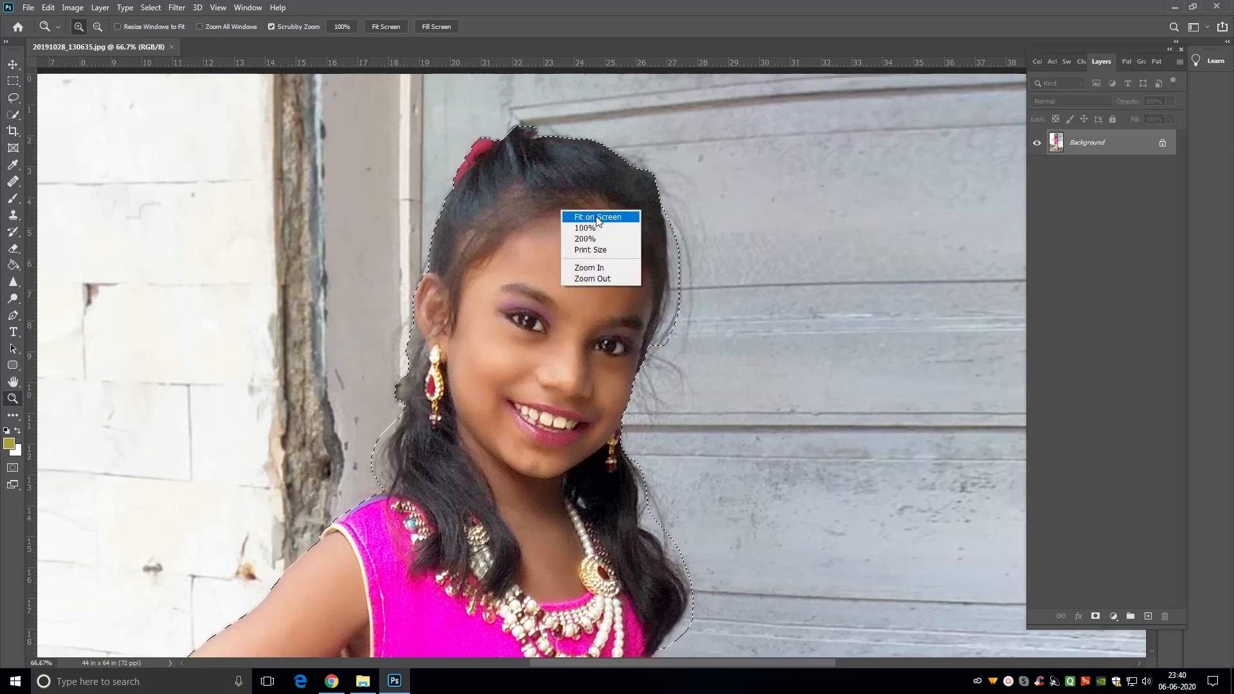
{"action": "left_click", "coordinate": [581, 215]}
Step: Feather the selection of the girl with a radius of 1.5 pixels
{"action": "left_click", "coordinate": [157, 11]}
{"action": "mouse_move", "coordinate": [184, 192]}
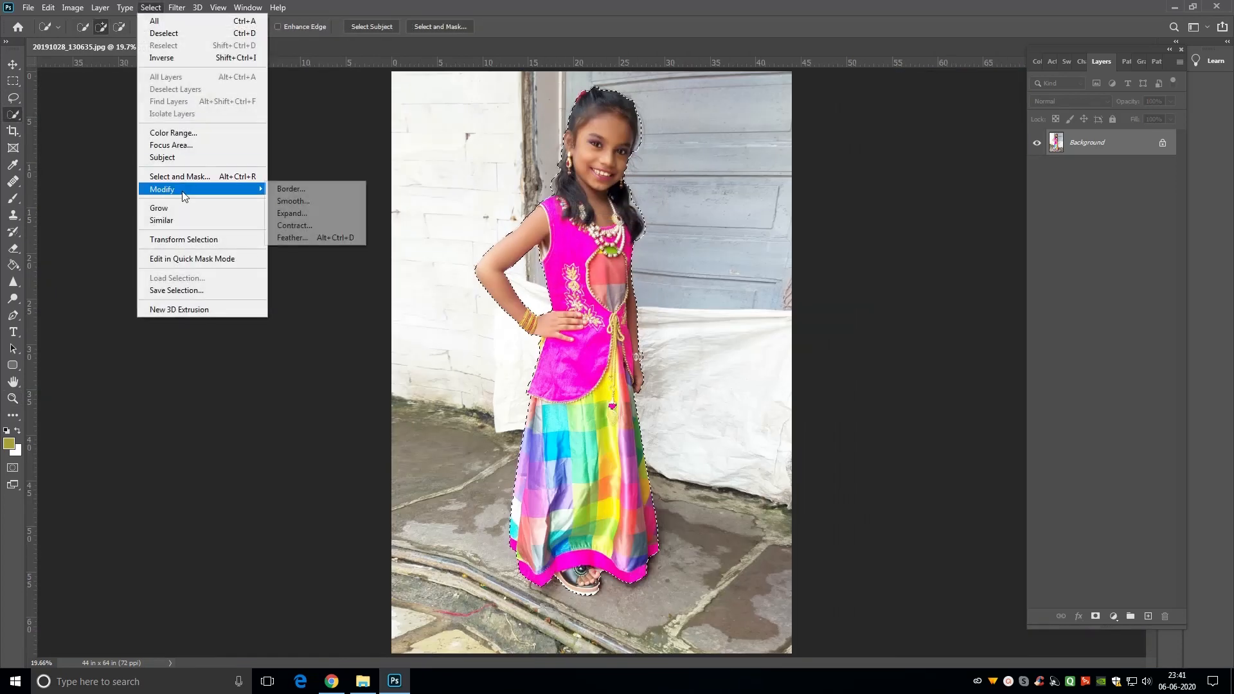
{"action": "left_click", "coordinate": [299, 237]}
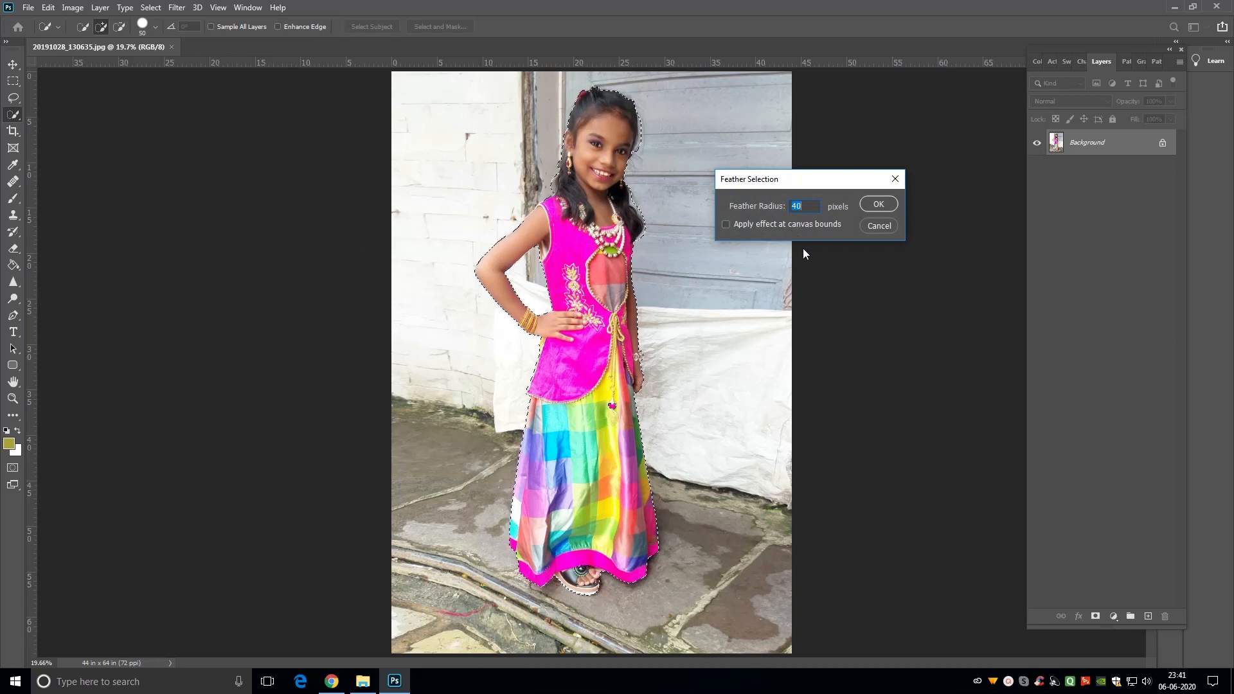
{"action": "type", "text": "1.5"}
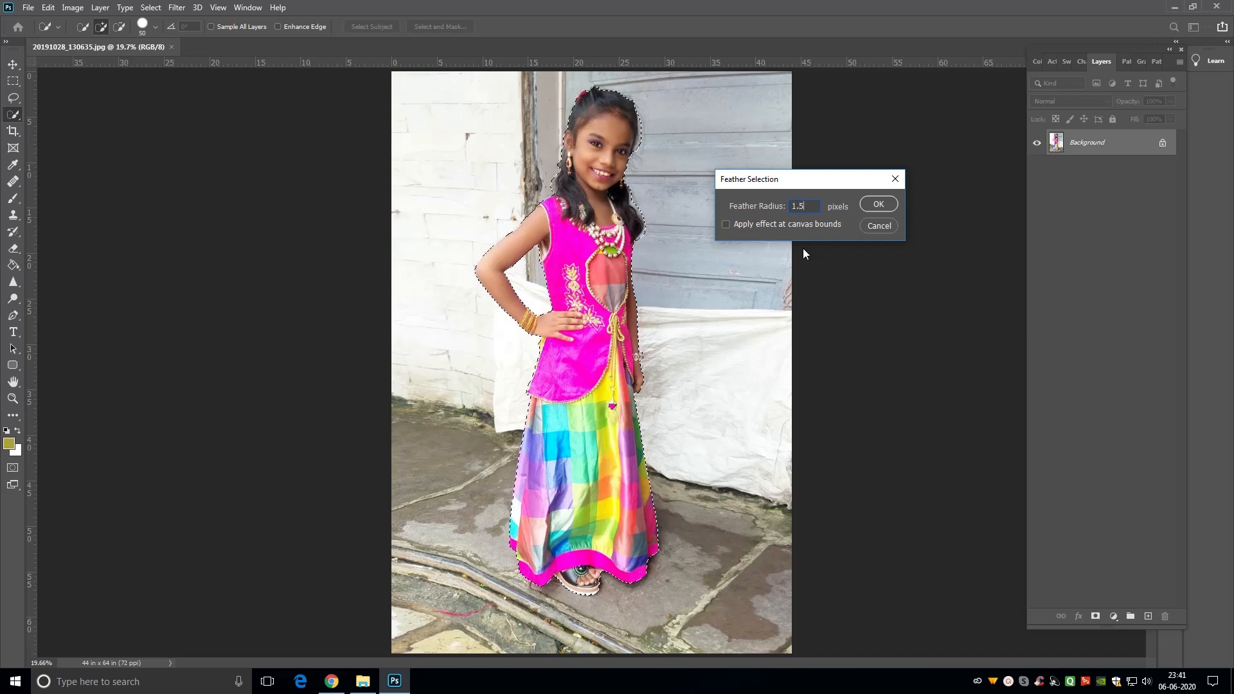
{"action": "left_click", "coordinate": [879, 203]}
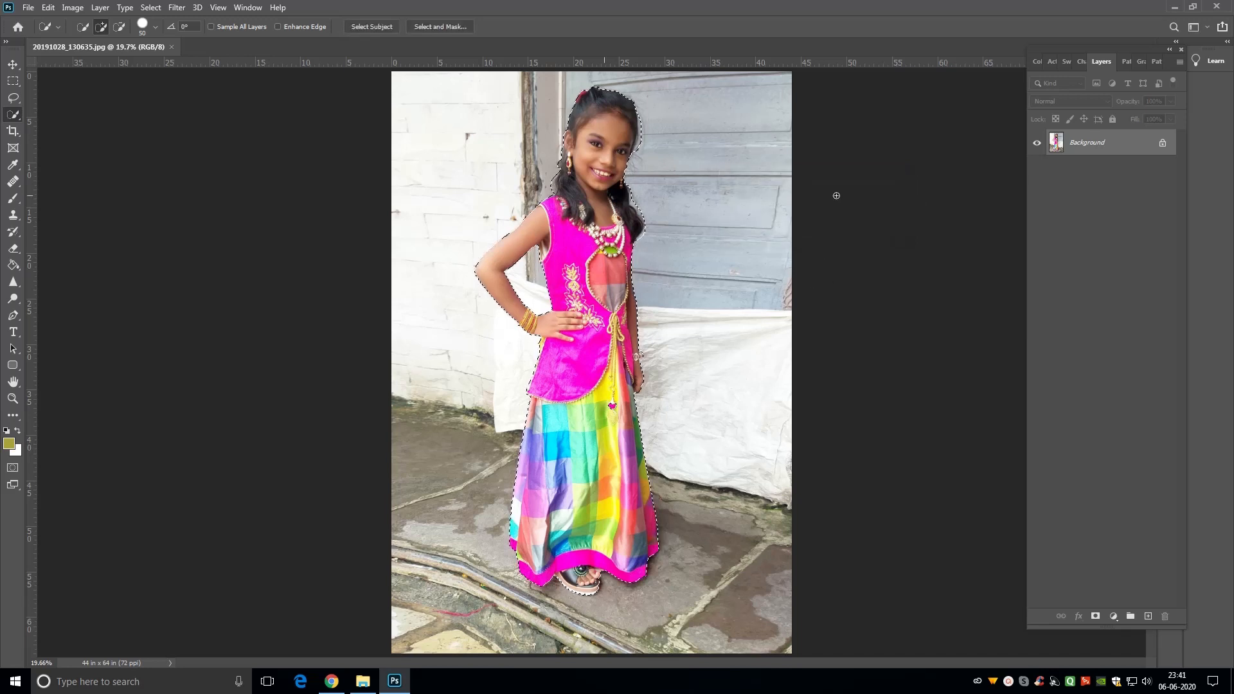
Step: Hide the background with a layer mask made from the selection, and move the cut-out girl slightly lower on the canvas
{"action": "key", "text": "v"}
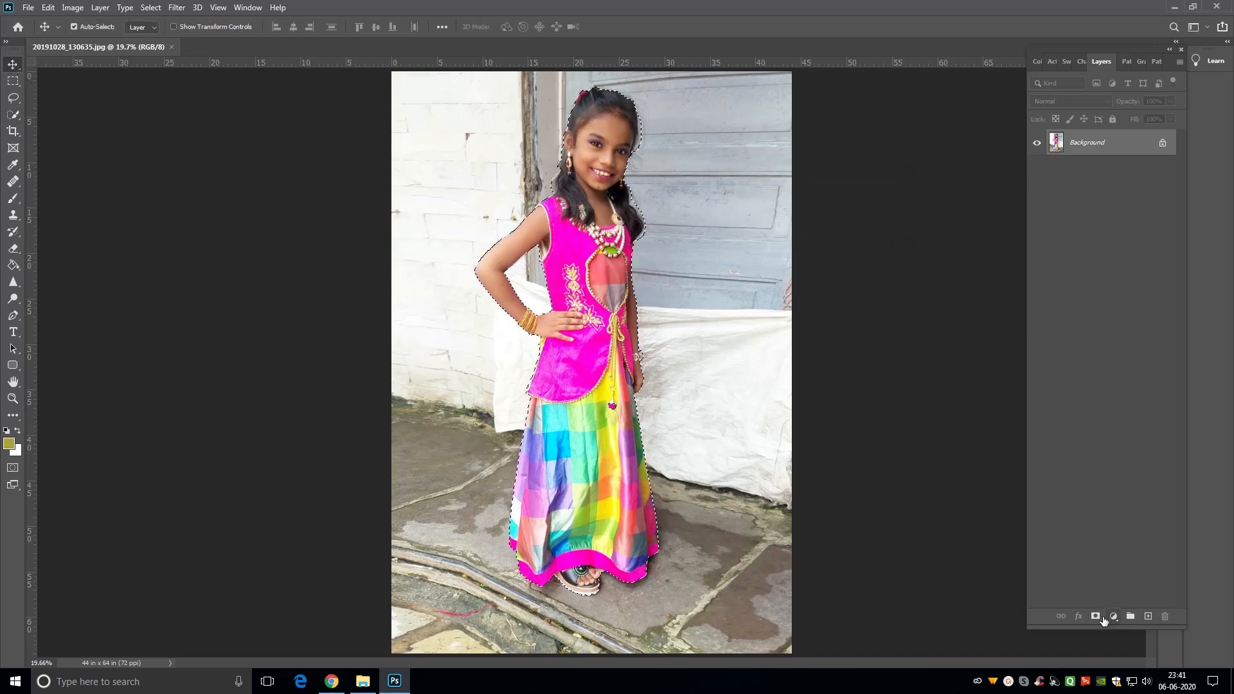
{"action": "left_click", "coordinate": [1095, 616]}
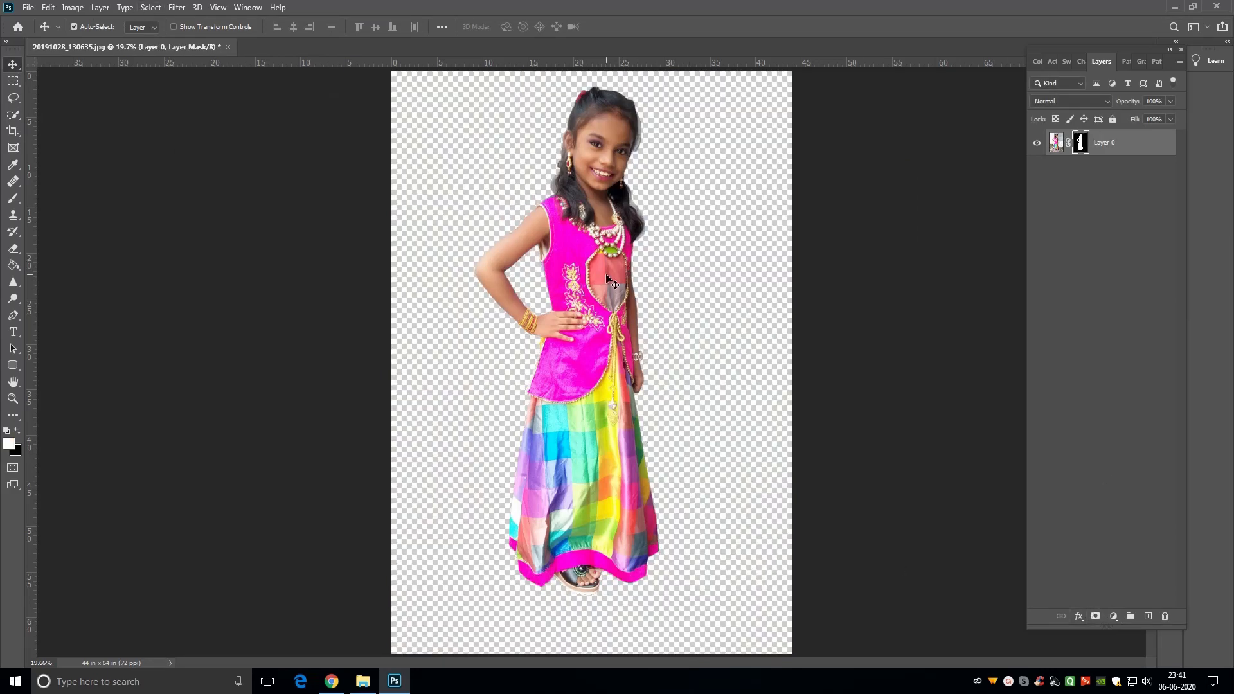
{"action": "mouse_move", "coordinate": [599, 302]}
{"action": "left_mouse_down"}
{"action": "mouse_move", "coordinate": [594, 315]}
{"action": "mouse_move", "coordinate": [519, 309]}
{"action": "mouse_move", "coordinate": [690, 304]}
{"action": "mouse_move", "coordinate": [564, 355]}
{"action": "mouse_move", "coordinate": [684, 347]}
{"action": "mouse_move", "coordinate": [625, 345]}
{"action": "mouse_move", "coordinate": [592, 328]}
{"action": "mouse_move", "coordinate": [600, 309]}
{"action": "mouse_move", "coordinate": [588, 316]}
{"action": "left_mouse_up"}
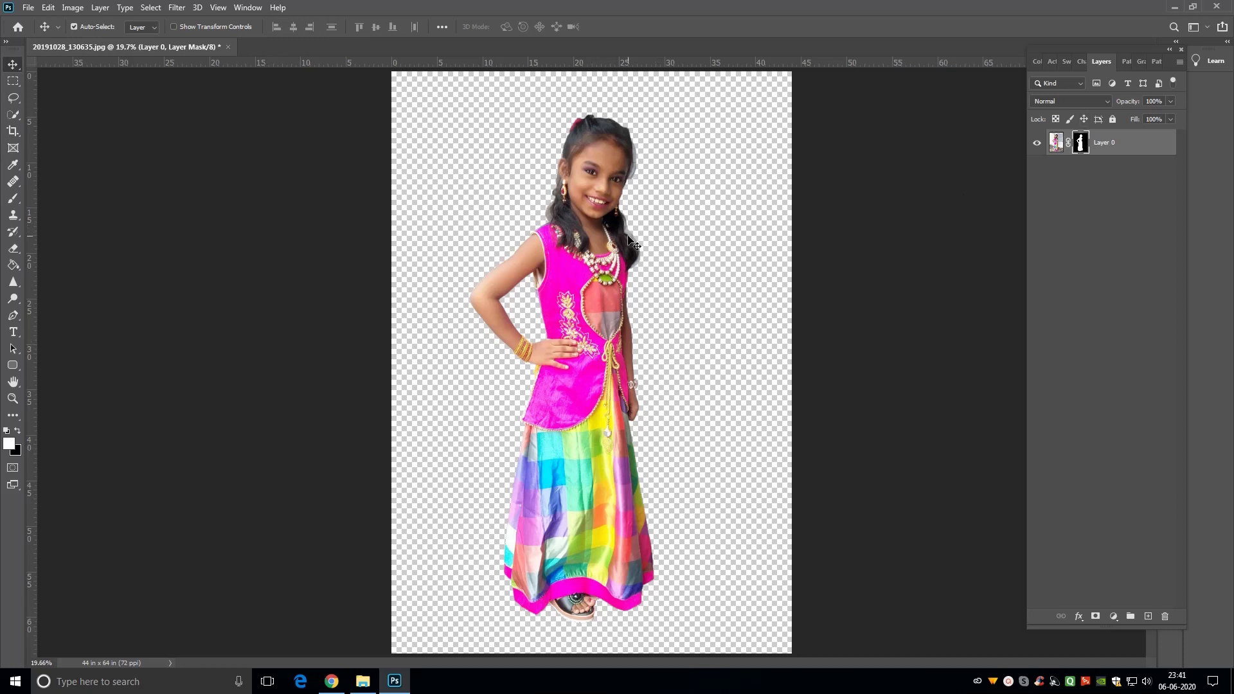
{"action": "right_click", "coordinate": [598, 276]}
{"action": "left_click", "coordinate": [633, 278]}
Step: Place the BACKGROUND image of the blurred castle and meadow from File Explorer into the document
{"action": "left_click", "coordinate": [362, 680]}
{"action": "left_click_drag", "start_coordinate": [361, 202], "coordinate": [482, 182]}
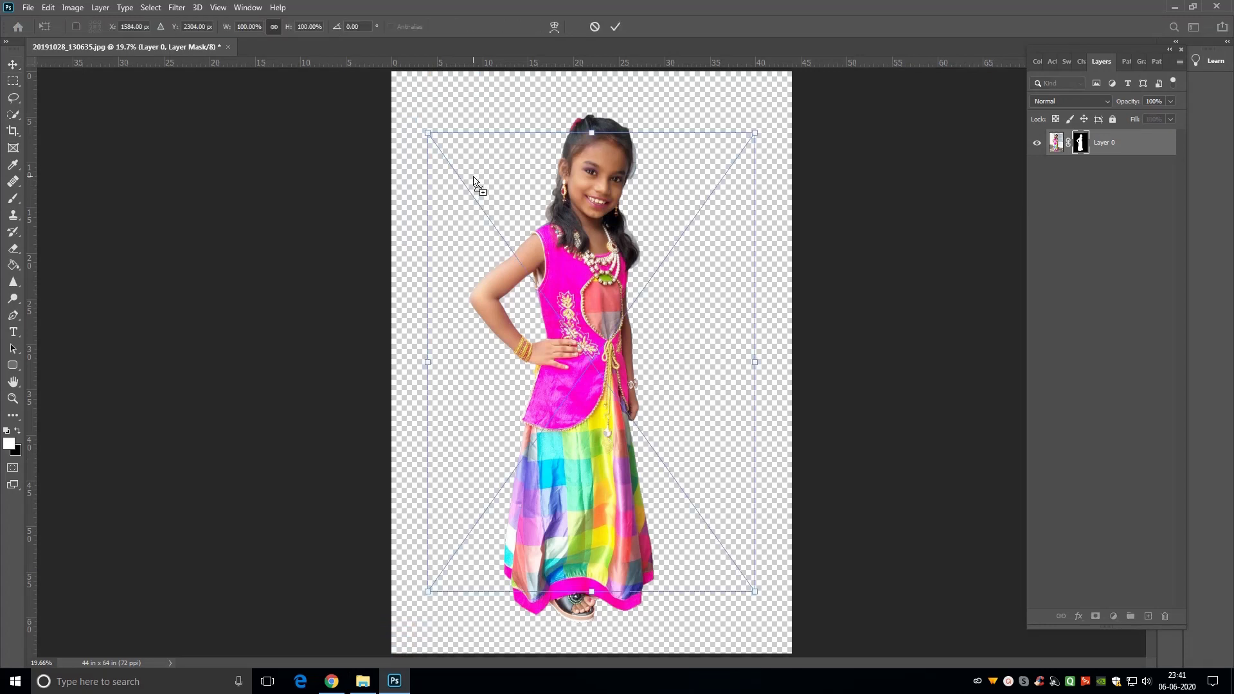
{"action": "key", "text": "ctrl+minus"}
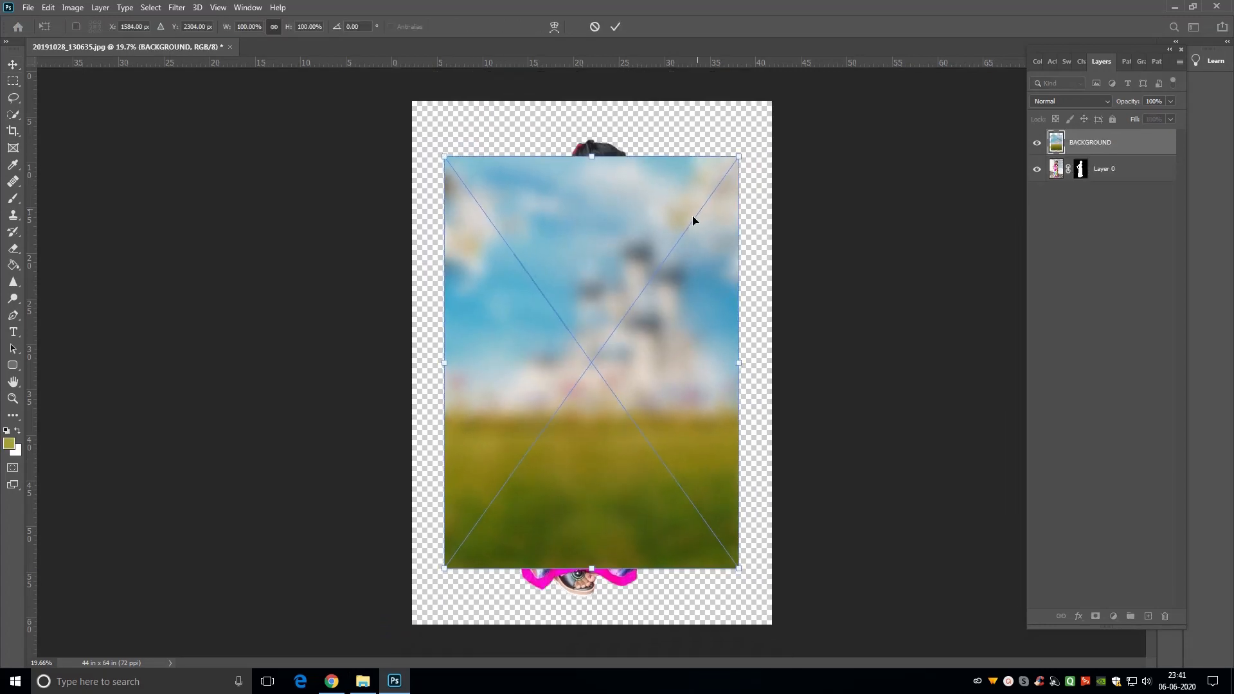
Step: Stretch the placed BACKGROUND image to about 127% width and 135% height to cover the canvas, and put its layer beneath the girl
{"action": "left_click_drag", "start_coordinate": [451, 168], "coordinate": [420, 124]}
{"action": "left_click_drag", "start_coordinate": [742, 126], "coordinate": [748, 99]}
{"action": "left_click_drag", "start_coordinate": [753, 332], "coordinate": [780, 309]}
{"action": "left_click_drag", "start_coordinate": [594, 568], "coordinate": [609, 617]}
{"action": "left_click_drag", "start_coordinate": [771, 357], "coordinate": [781, 356]}
{"action": "left_click_drag", "start_coordinate": [419, 354], "coordinate": [415, 354]}
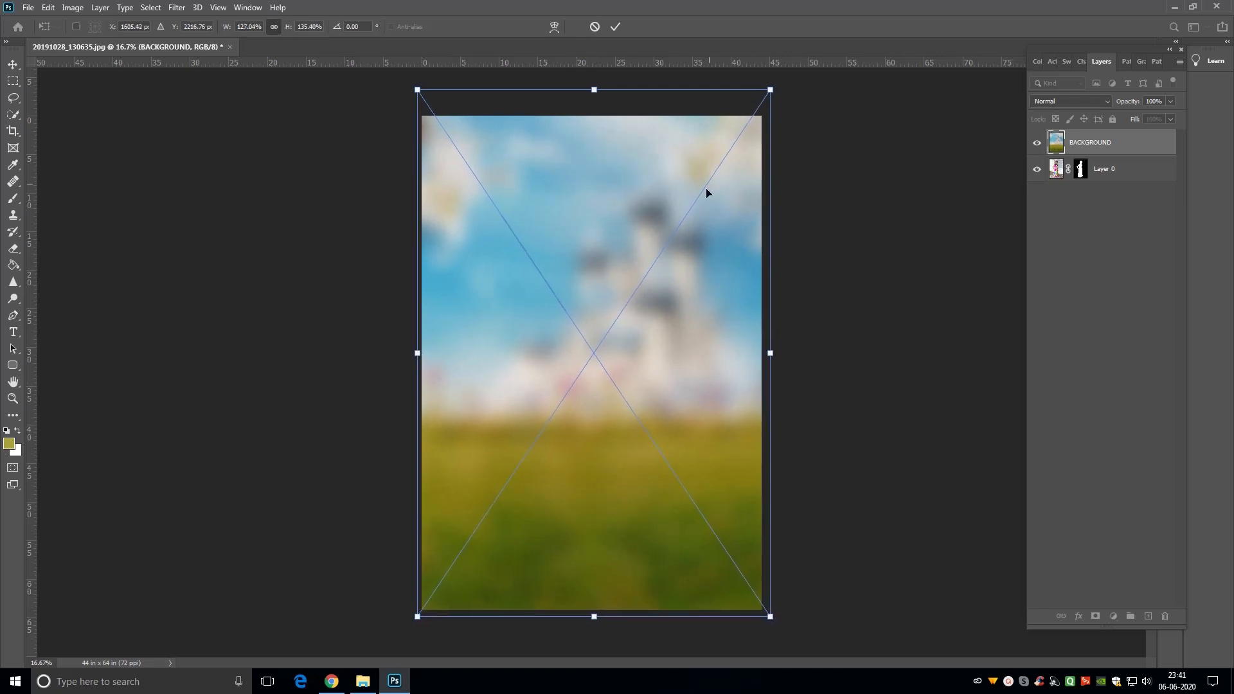
{"action": "left_click", "coordinate": [615, 26]}
{"action": "left_click_drag", "start_coordinate": [1091, 153], "coordinate": [1102, 179]}
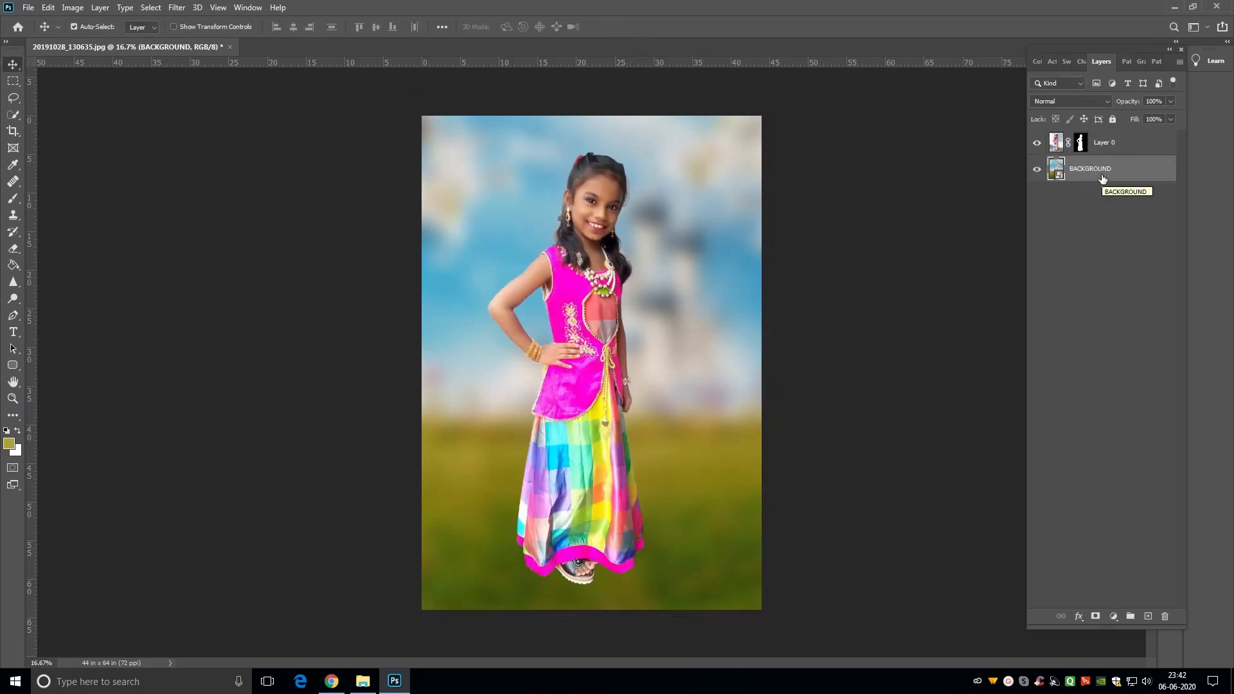
Step: Rotate the girl's layer by -0.90° and shift it slightly right and down with Free Transform
{"action": "left_click", "coordinate": [1057, 145]}
{"action": "key", "text": "ctrl+t"}
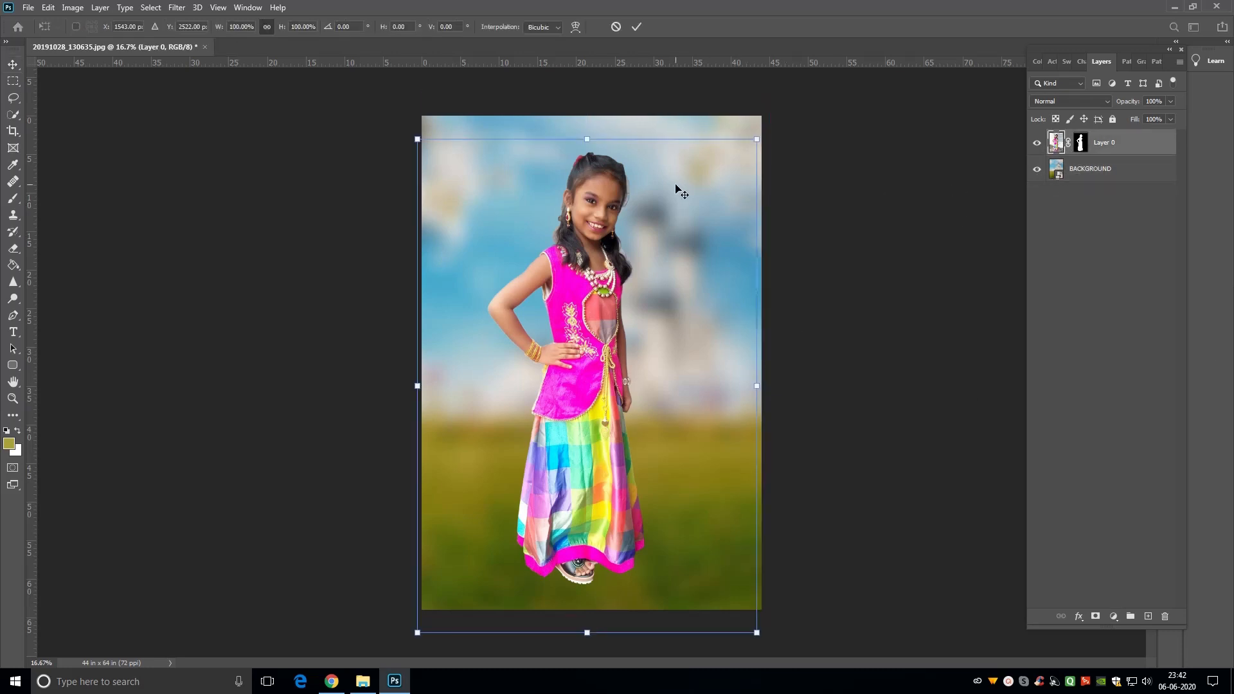
{"action": "left_click_drag", "start_coordinate": [791, 131], "coordinate": [804, 117]}
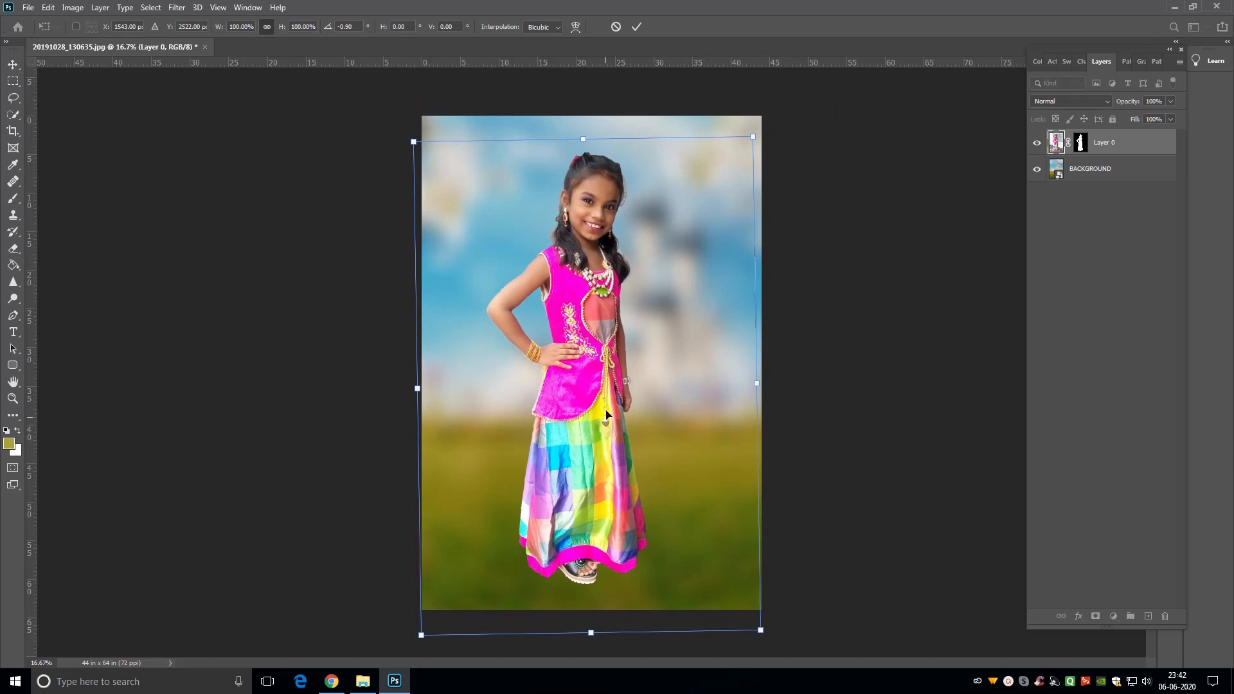
{"action": "left_click_drag", "start_coordinate": [603, 433], "coordinate": [607, 437]}
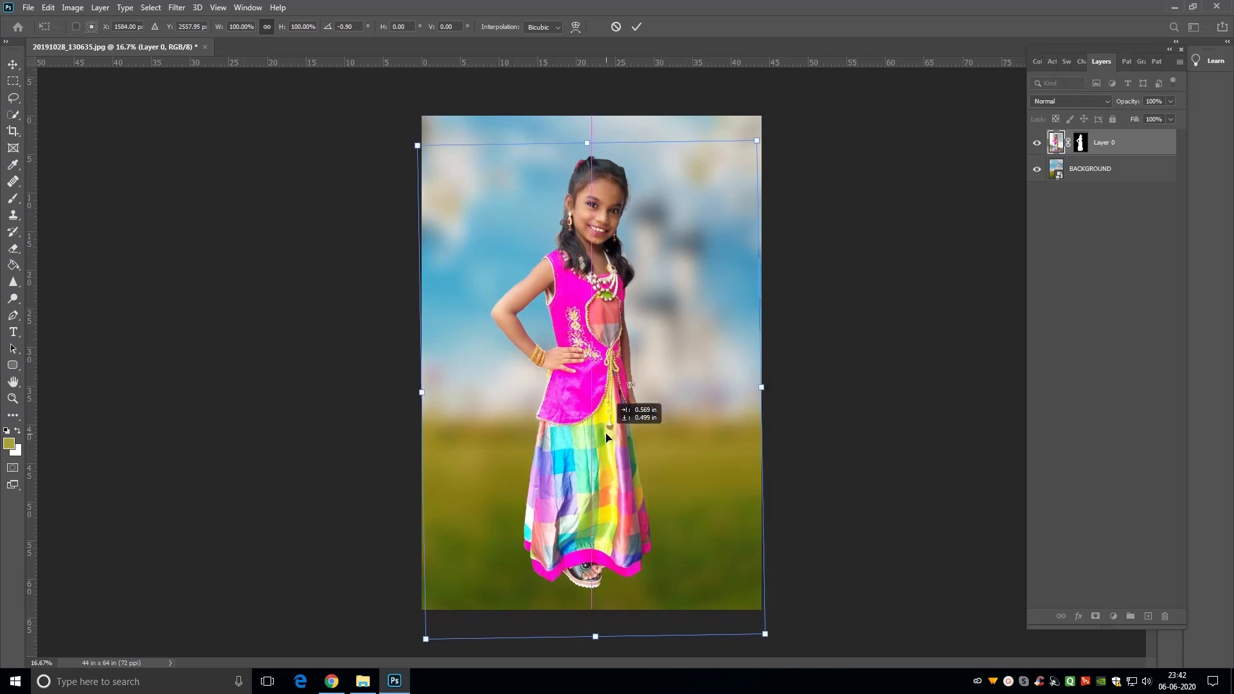
{"action": "left_click_drag", "start_coordinate": [606, 437], "coordinate": [611, 437]}
{"action": "key", "text": "Return"}
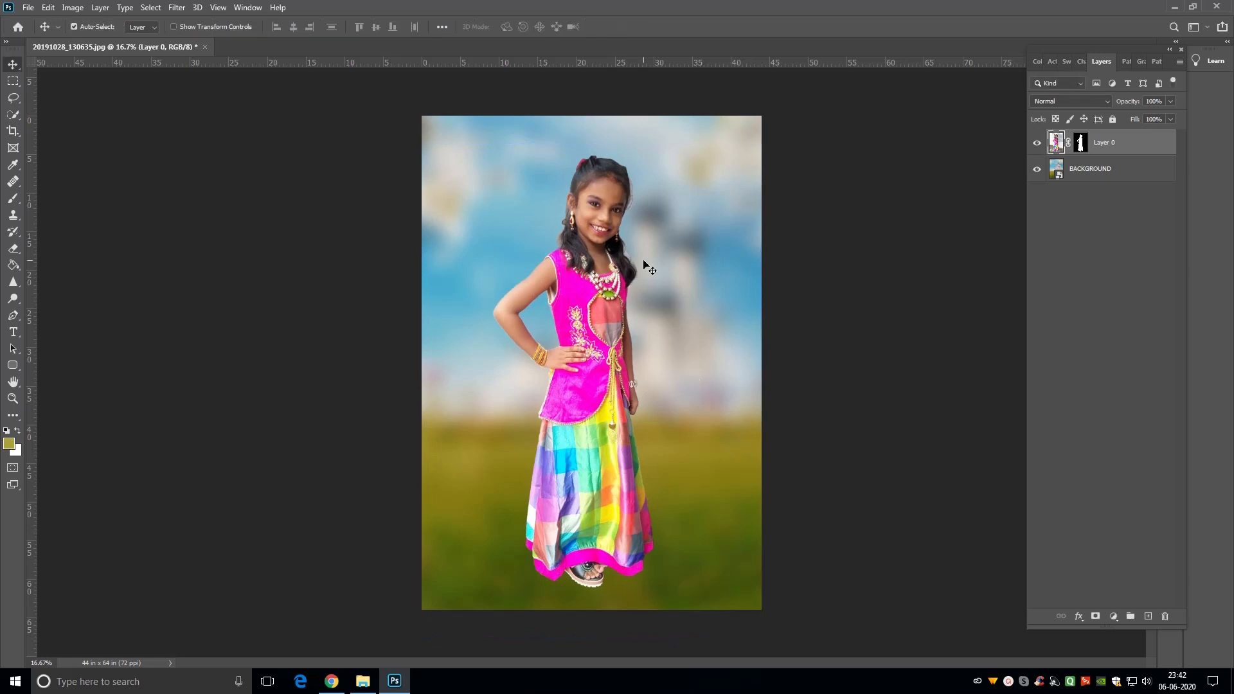
{"action": "key", "text": "z"}
{"action": "left_click_drag", "start_coordinate": [618, 204], "coordinate": [688, 388]}
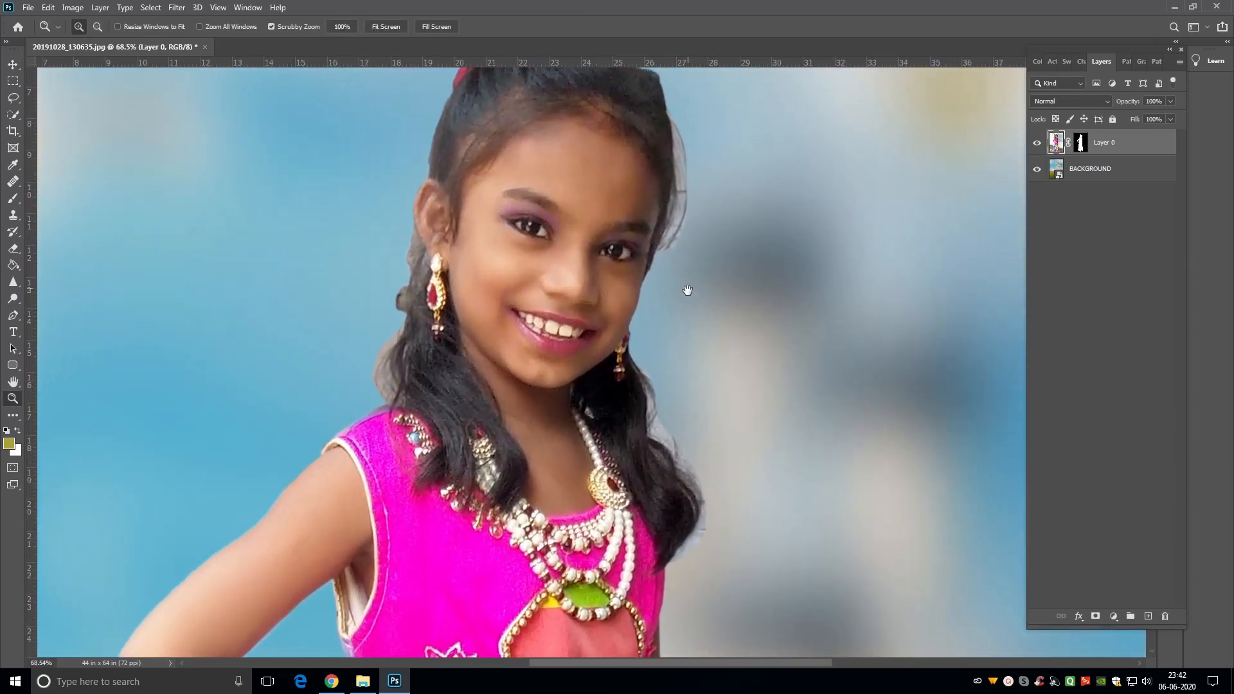
{"action": "left_click_drag", "start_coordinate": [687, 290], "coordinate": [695, 353]}
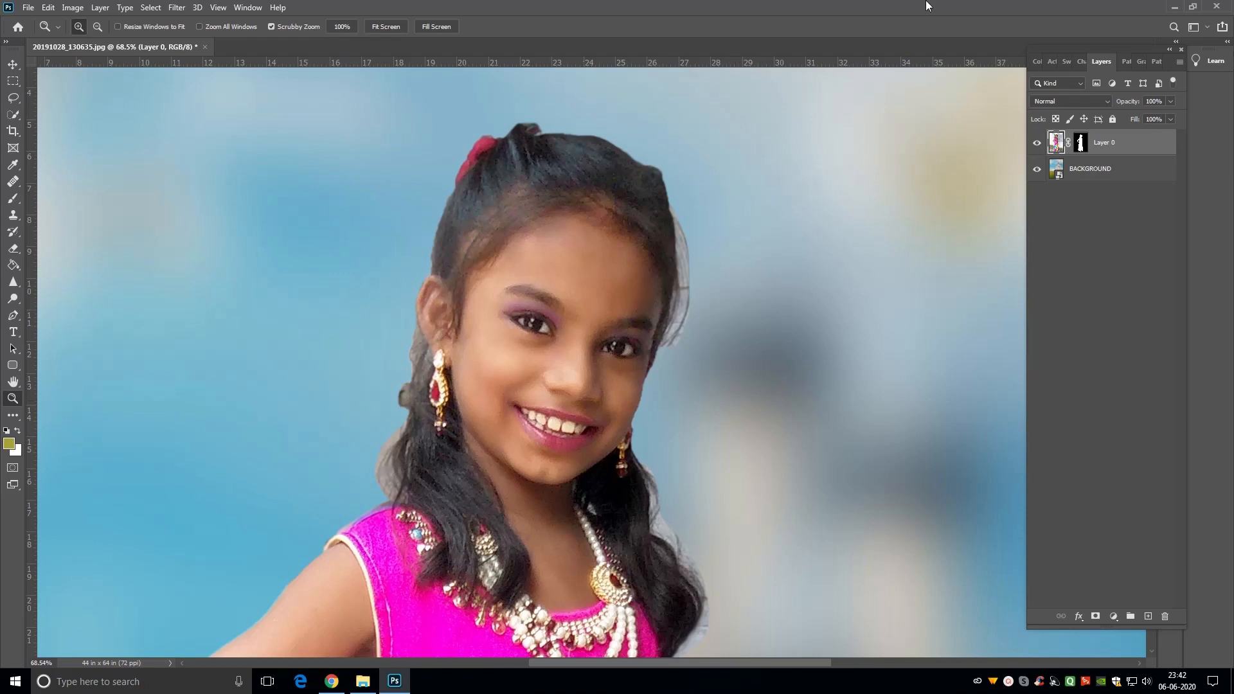
{"action": "key", "text": "ctrl+0"}
Step: Add a Levels adjustment layer above the girl's layer with input levels of 24, 1.20 and 245
{"action": "key", "text": "v"}
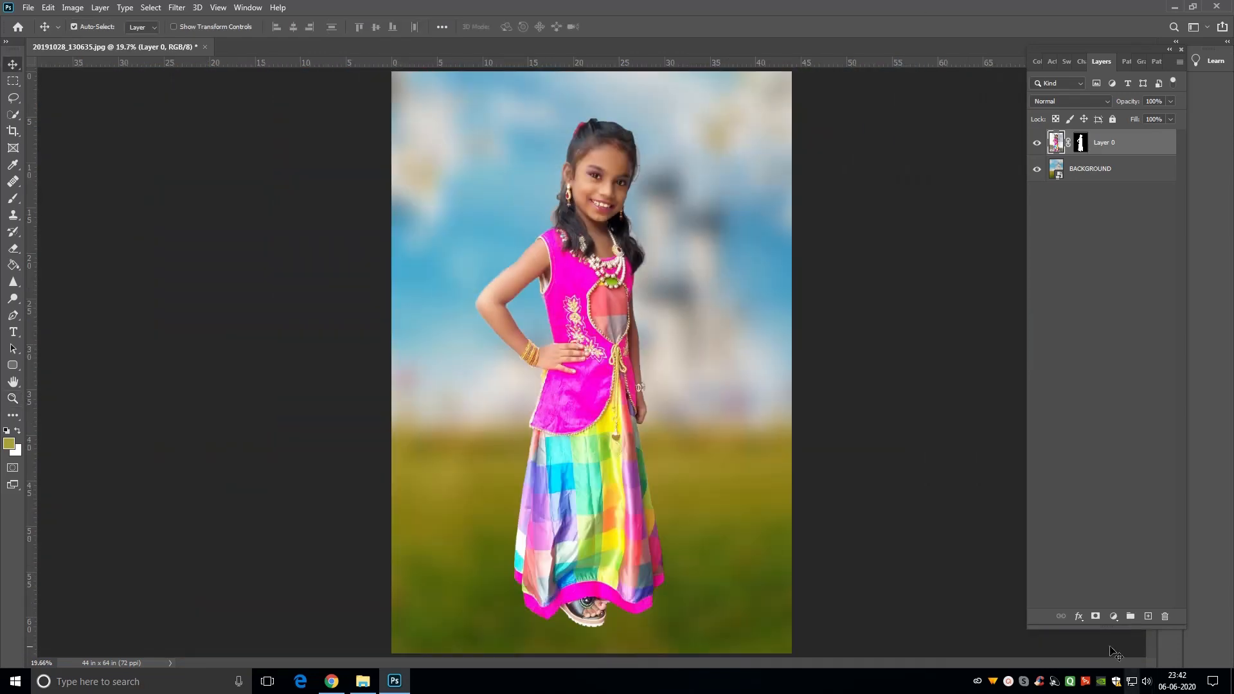
{"action": "left_click", "coordinate": [1113, 615]}
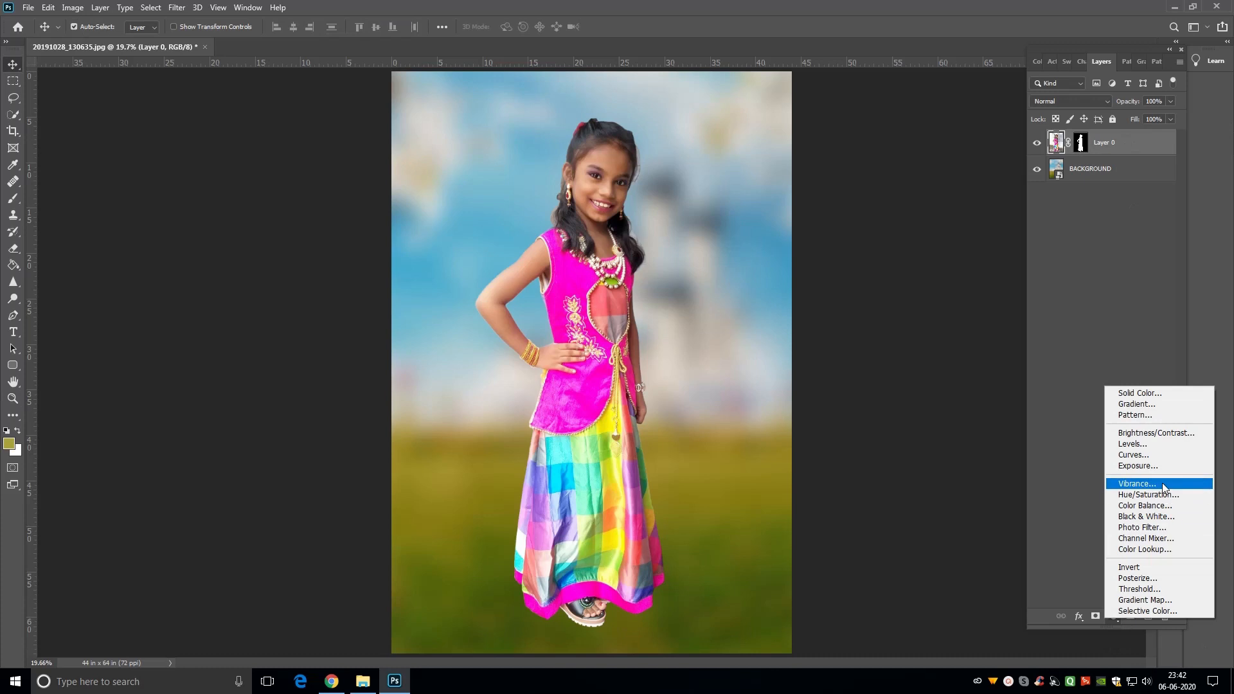
{"action": "left_click", "coordinate": [1156, 444]}
{"action": "left_click_drag", "start_coordinate": [946, 272], "coordinate": [942, 271]}
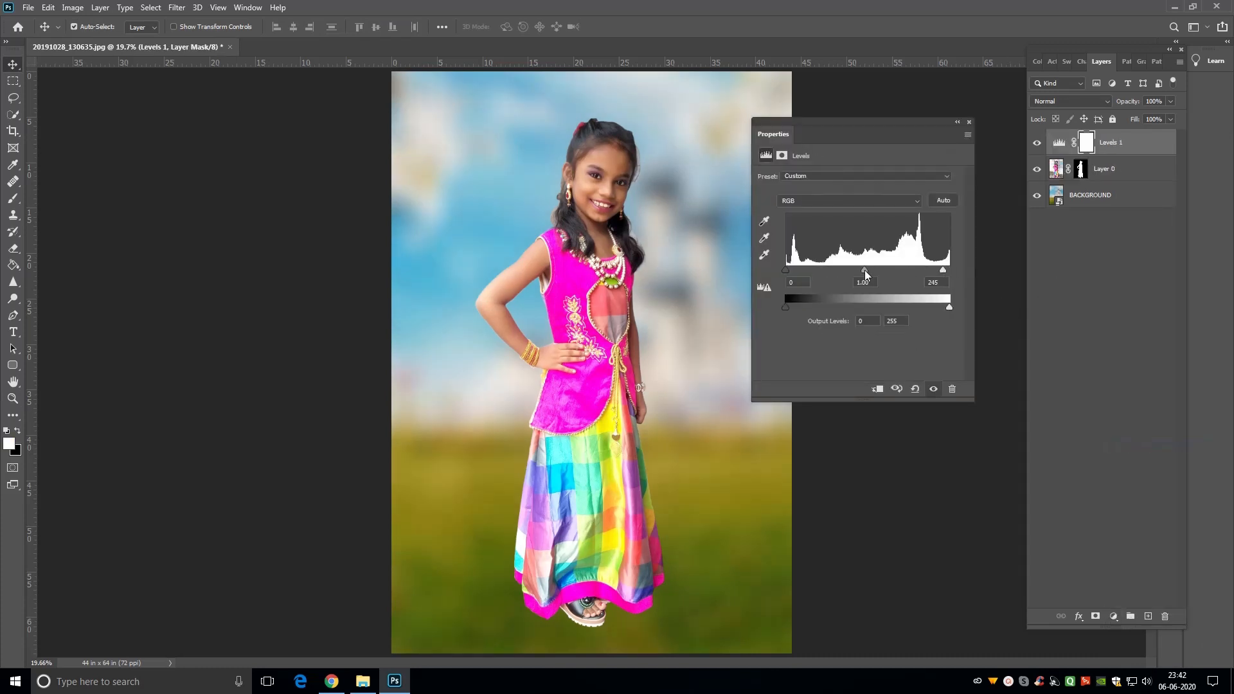
{"action": "mouse_move", "coordinate": [865, 270]}
{"action": "left_mouse_down"}
{"action": "mouse_move", "coordinate": [801, 272]}
{"action": "mouse_move", "coordinate": [864, 269]}
{"action": "left_mouse_up"}
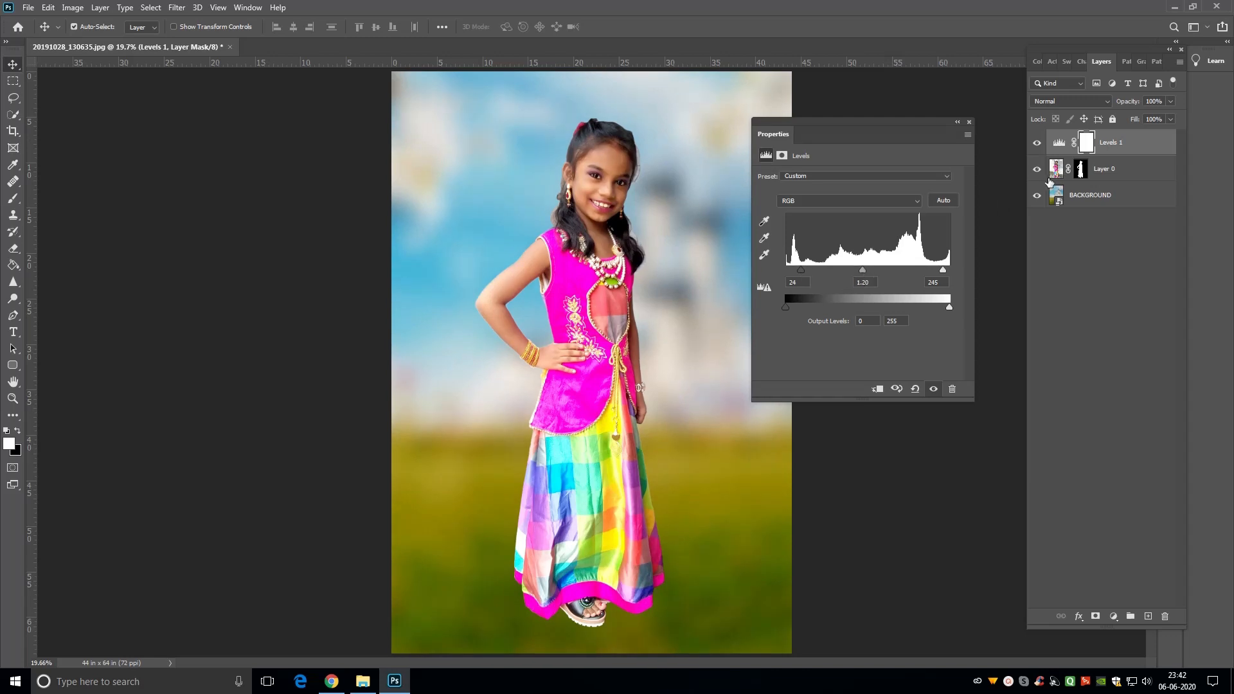
{"action": "left_click", "coordinate": [969, 122]}
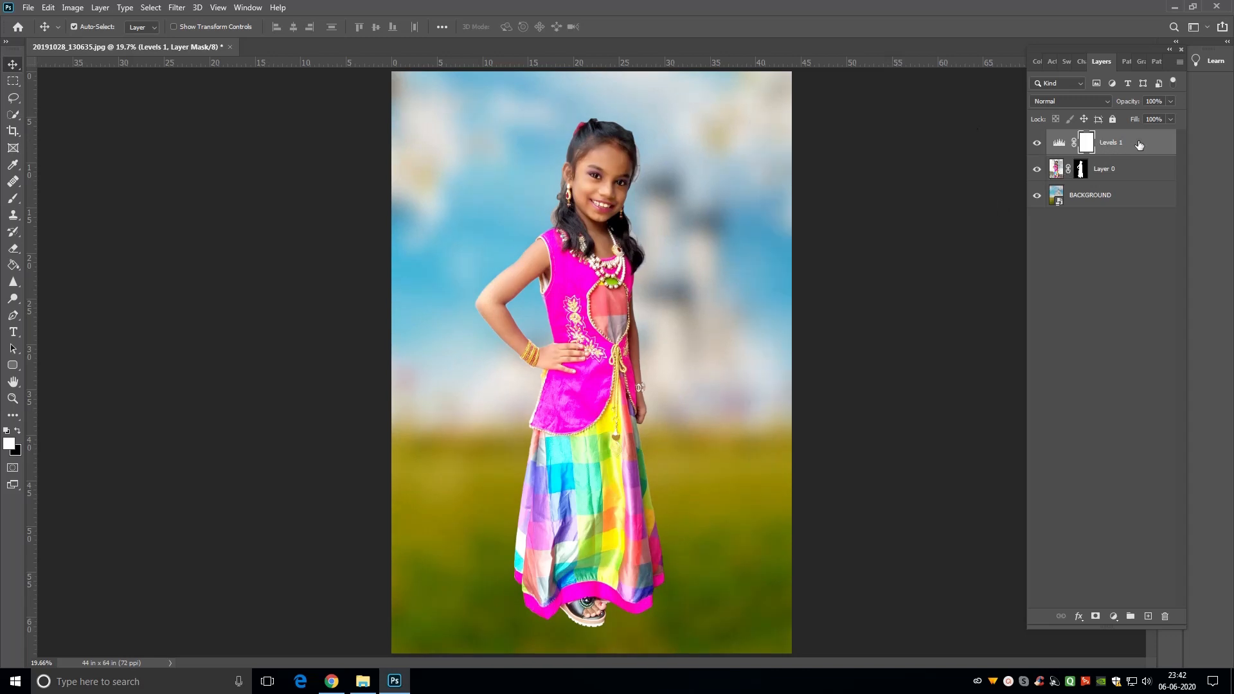
{"action": "key", "text": "z"}
{"action": "left_click_drag", "start_coordinate": [592, 162], "coordinate": [654, 275]}
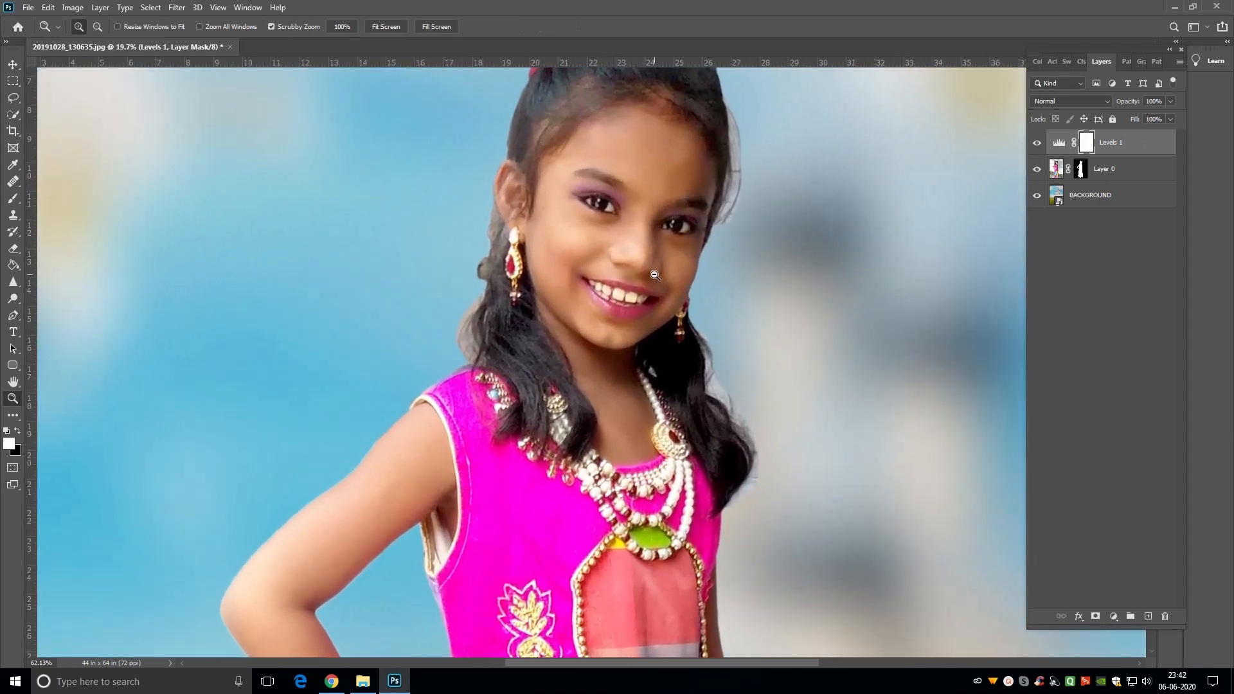
{"action": "right_click", "coordinate": [654, 273]}
{"action": "left_click", "coordinate": [694, 278]}
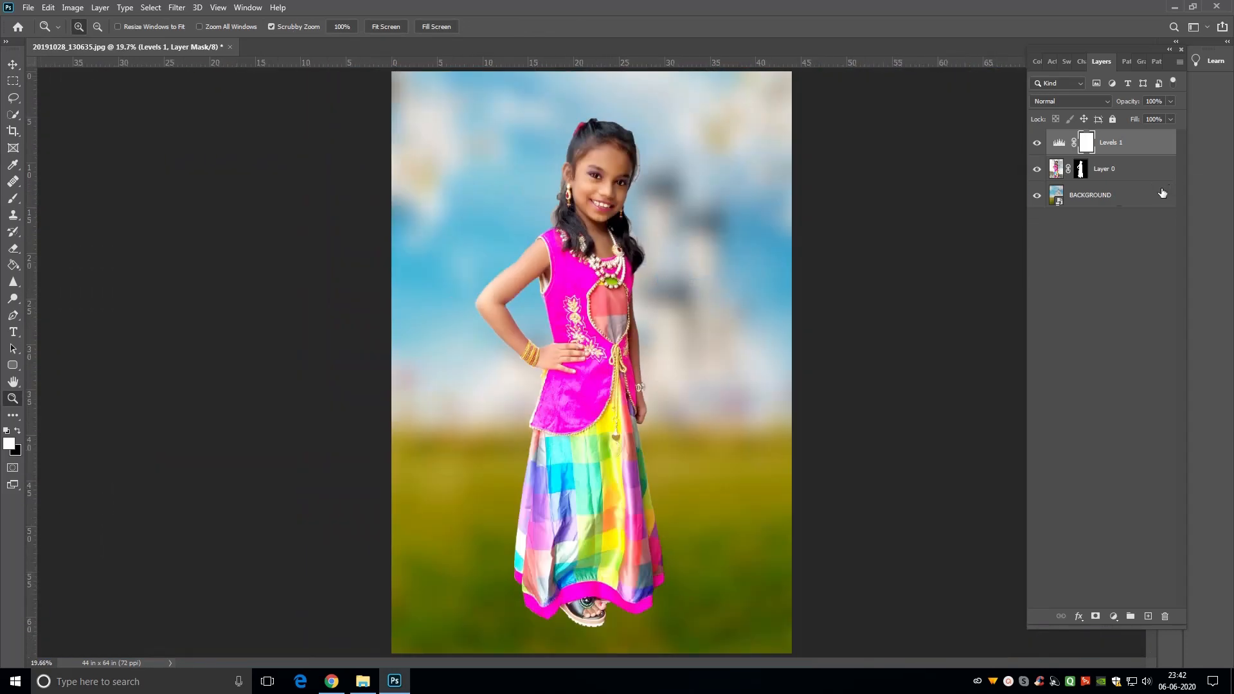
{"action": "key", "text": "v"}
{"action": "left_click", "coordinate": [1096, 204]}
{"action": "key", "text": "ctrl+l"}
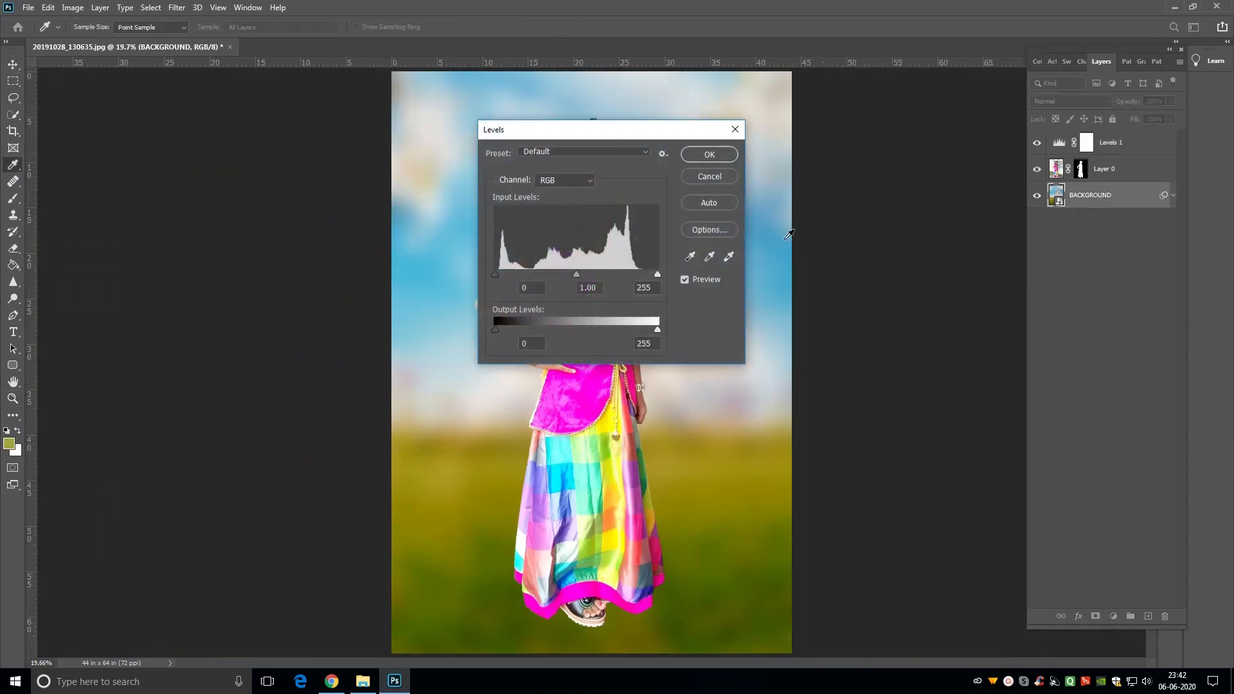
{"action": "left_click_drag", "start_coordinate": [669, 128], "coordinate": [874, 128]}
{"action": "key", "text": "Escape"}
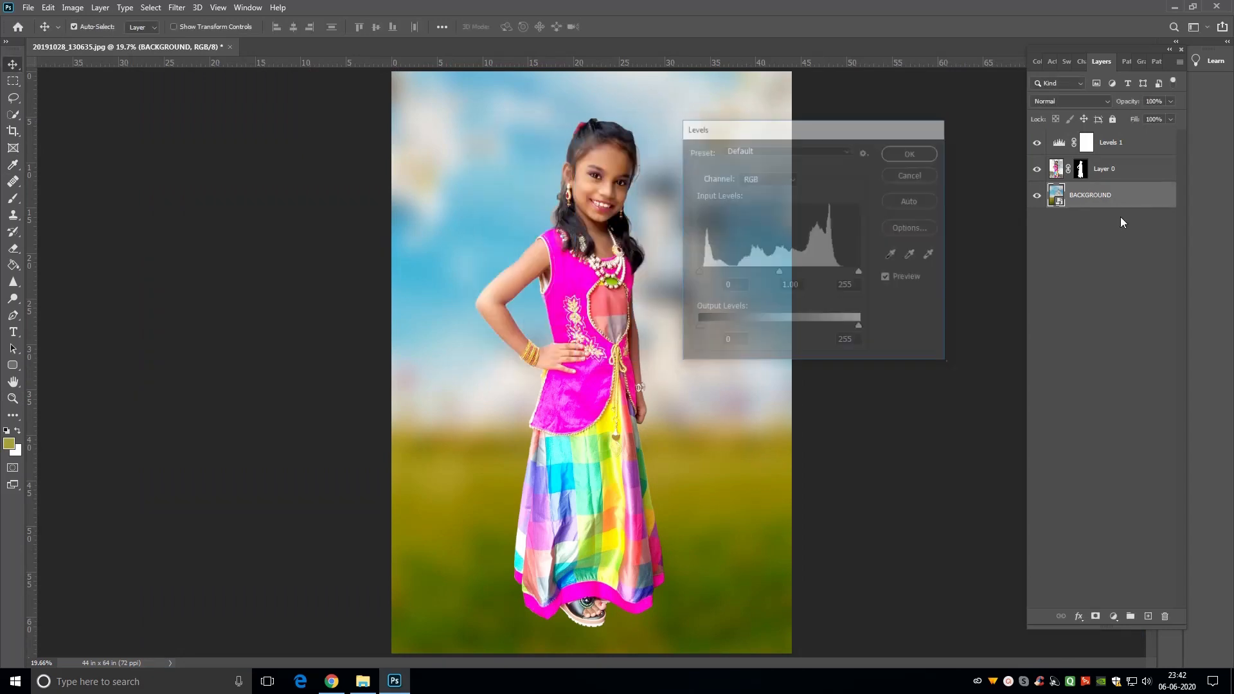
{"action": "left_click", "coordinate": [100, 8]}
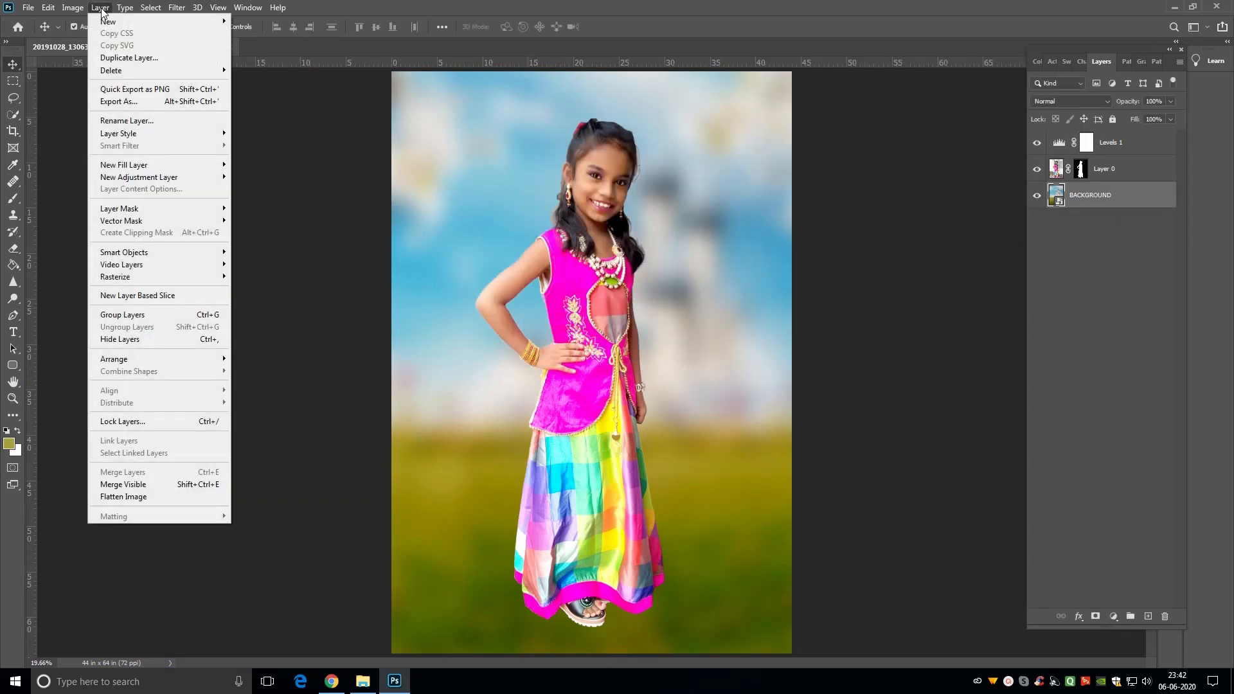
{"action": "mouse_move", "coordinate": [102, 44]}
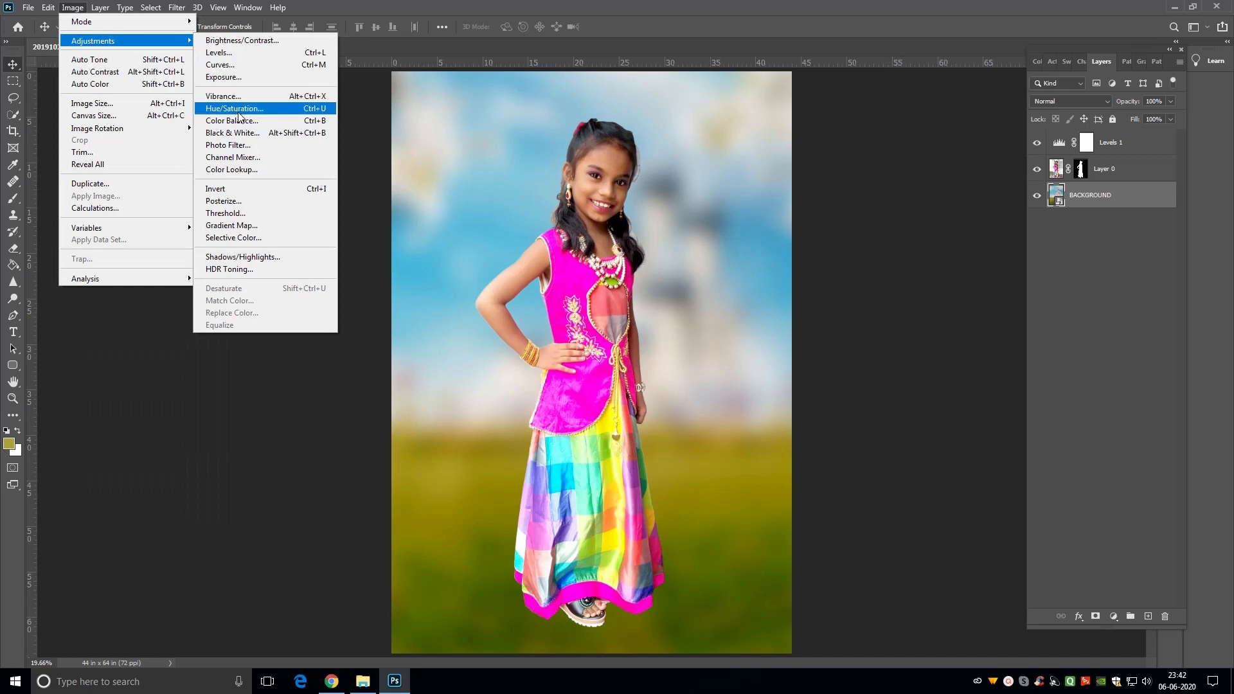
{"action": "left_click", "coordinate": [218, 52]}
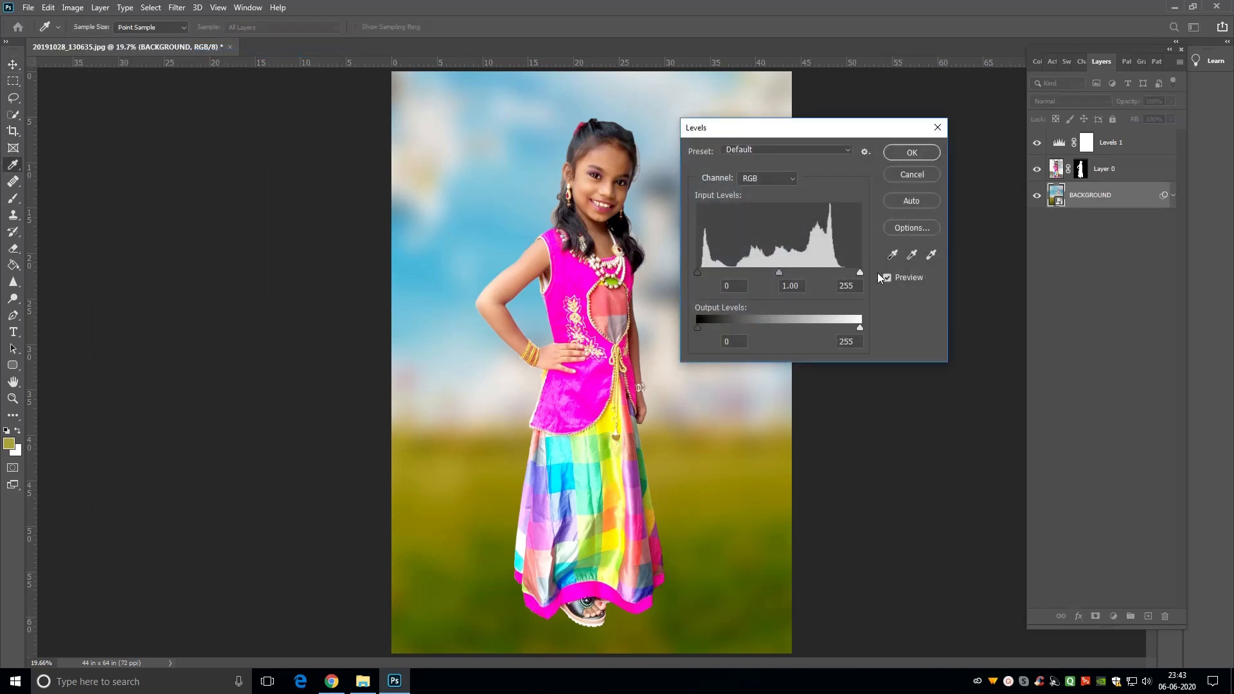
{"action": "left_click", "coordinate": [925, 177]}
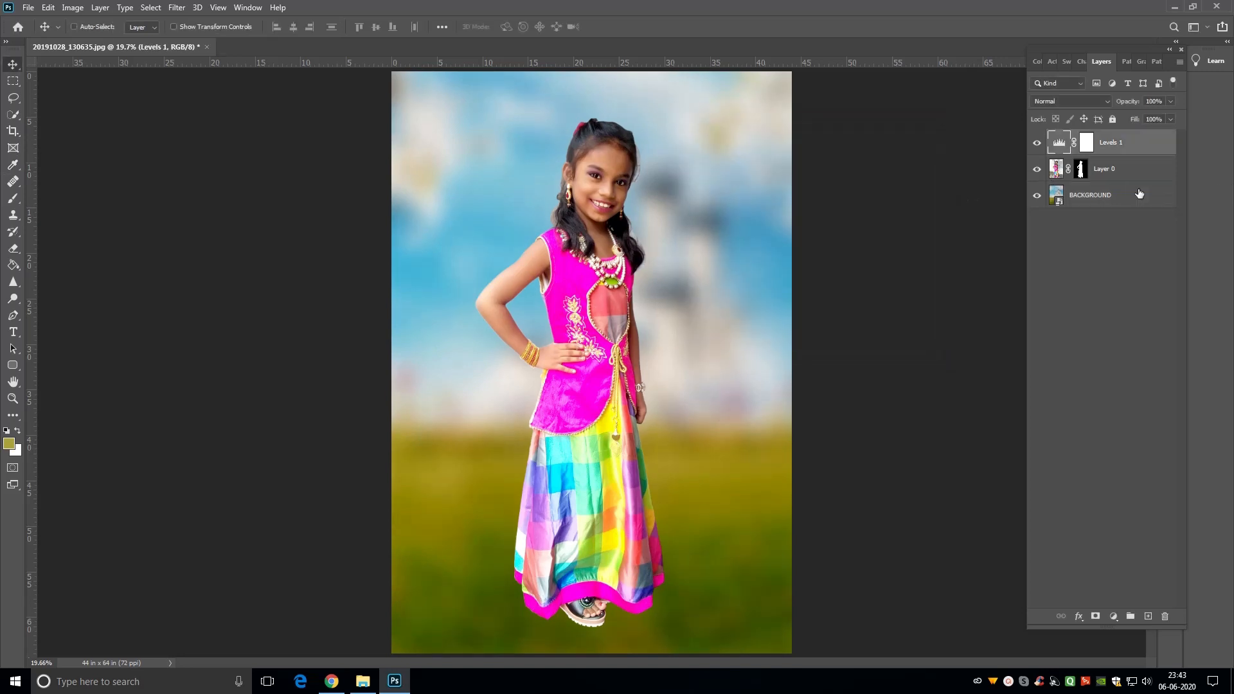
Step: Undo the Levels adjustment layer, and set Levels inputs of 18, 1.15 and 246 directly on the girl's layer
{"action": "key", "text": "ctrl+z"}
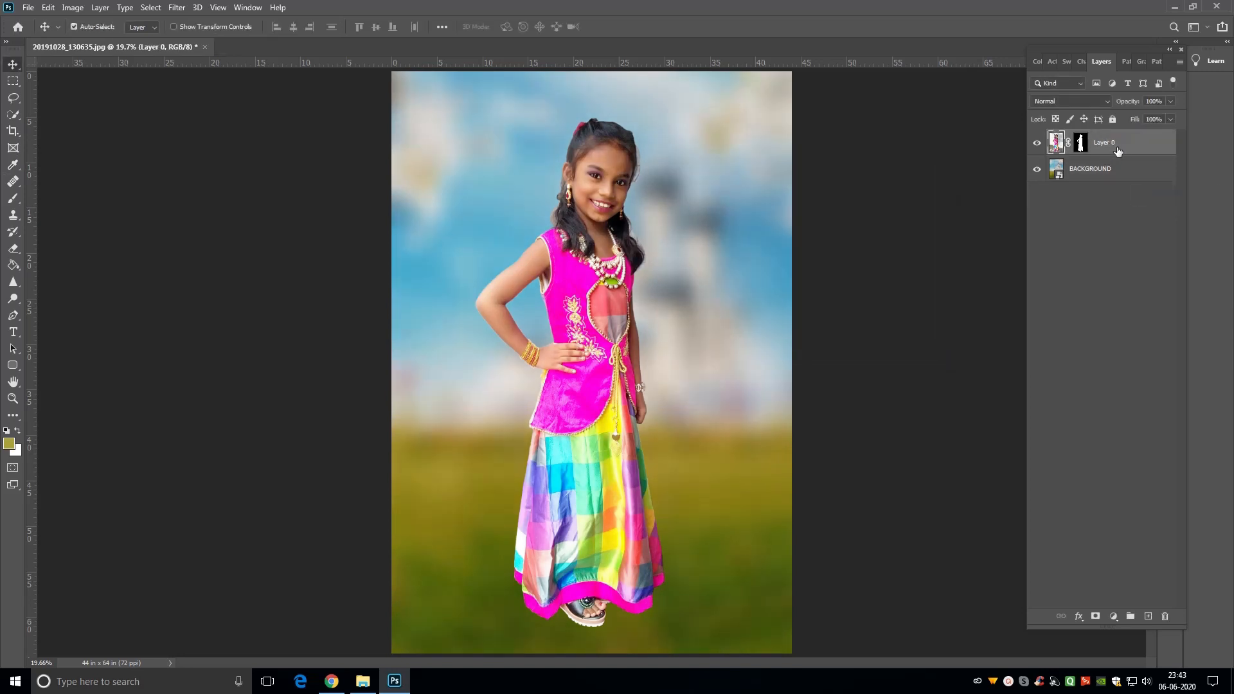
{"action": "left_click", "coordinate": [77, 8]}
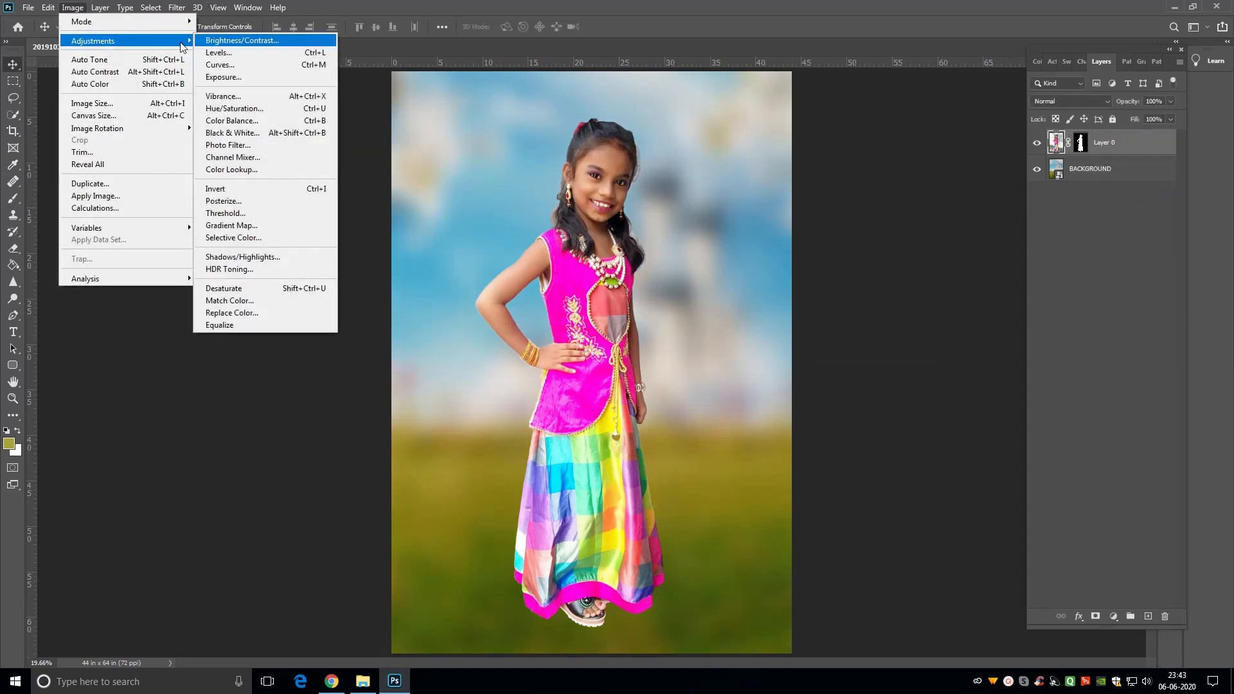
{"action": "left_click", "coordinate": [218, 52]}
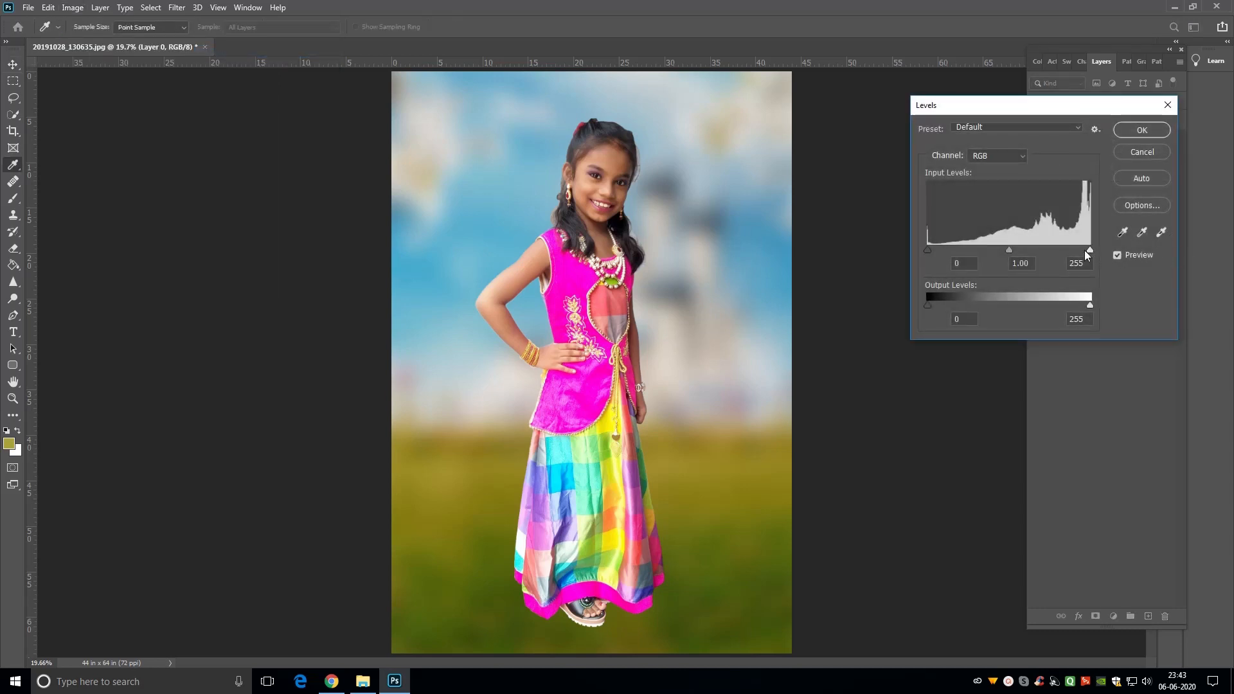
{"action": "left_click_drag", "start_coordinate": [1087, 250], "coordinate": [1084, 250]}
{"action": "mouse_move", "coordinate": [1000, 251]}
{"action": "left_mouse_down"}
{"action": "mouse_move", "coordinate": [939, 250]}
{"action": "mouse_move", "coordinate": [1004, 252]}
{"action": "left_mouse_up"}
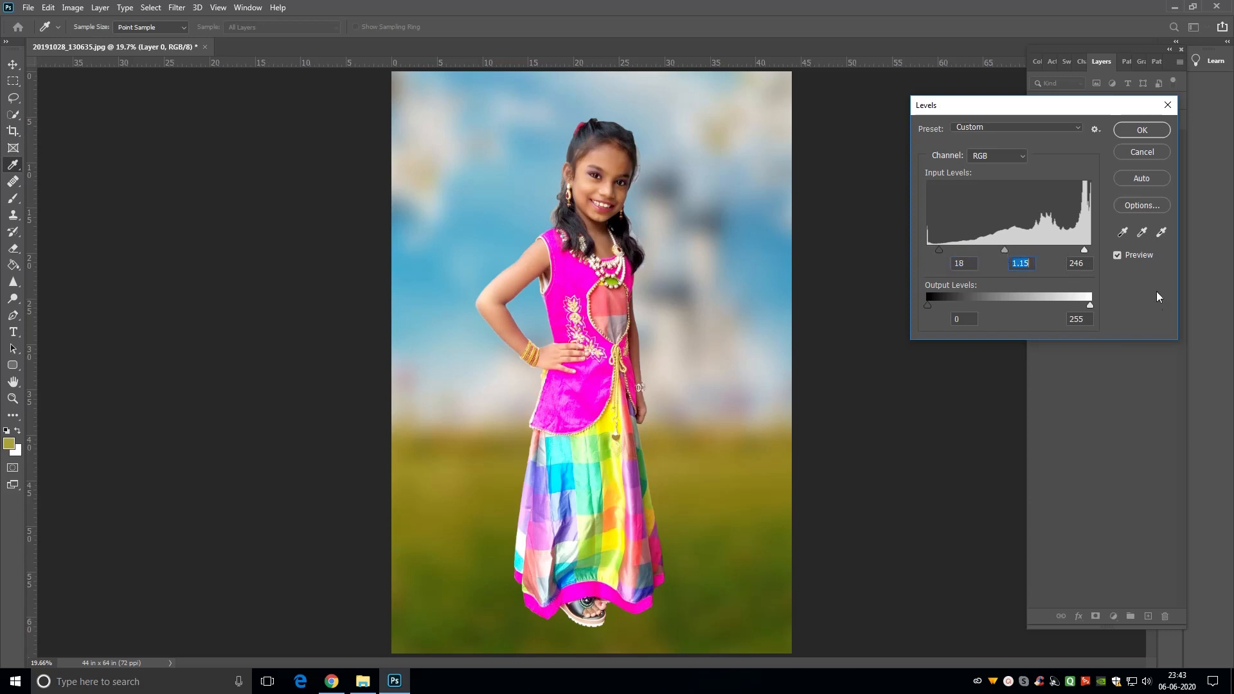
Step: Compare the girl's photo with and without the Levels change by toggling the preview
{"action": "left_click", "coordinate": [1120, 256]}
{"action": "left_click", "coordinate": [1120, 256]}
{"action": "left_click", "coordinate": [1120, 255]}
{"action": "left_click", "coordinate": [1120, 256]}
{"action": "left_click", "coordinate": [1123, 257]}
{"action": "left_click", "coordinate": [1122, 258]}
{"action": "left_click", "coordinate": [1121, 256]}
{"action": "left_click", "coordinate": [1121, 257]}
Step: Refine the girl's Levels with a 1.21 midtone, a 244 white point and a deeper black point, and apply them
{"action": "left_click_drag", "start_coordinate": [1005, 251], "coordinate": [1009, 251]}
{"action": "left_click_drag", "start_coordinate": [1086, 249], "coordinate": [1084, 249]}
{"action": "left_click", "coordinate": [1122, 256]}
{"action": "left_click_drag", "start_coordinate": [1001, 250], "coordinate": [947, 251]}
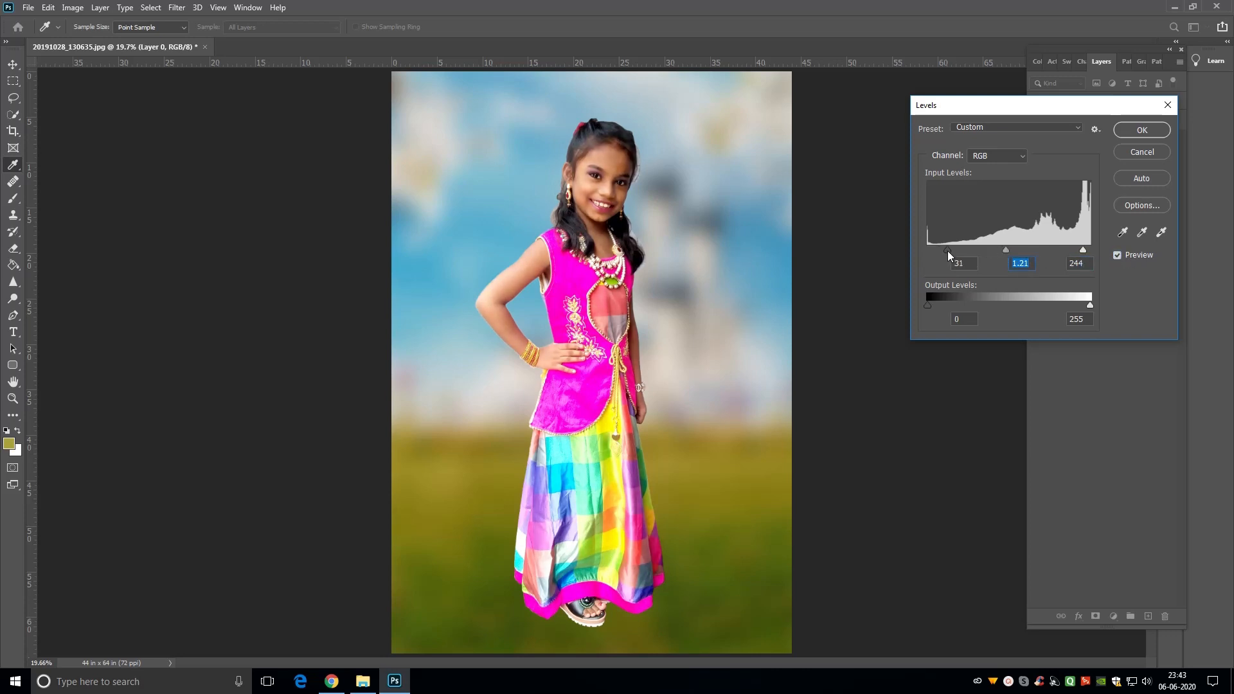
{"action": "left_click", "coordinate": [943, 251]}
{"action": "left_click", "coordinate": [1147, 132]}
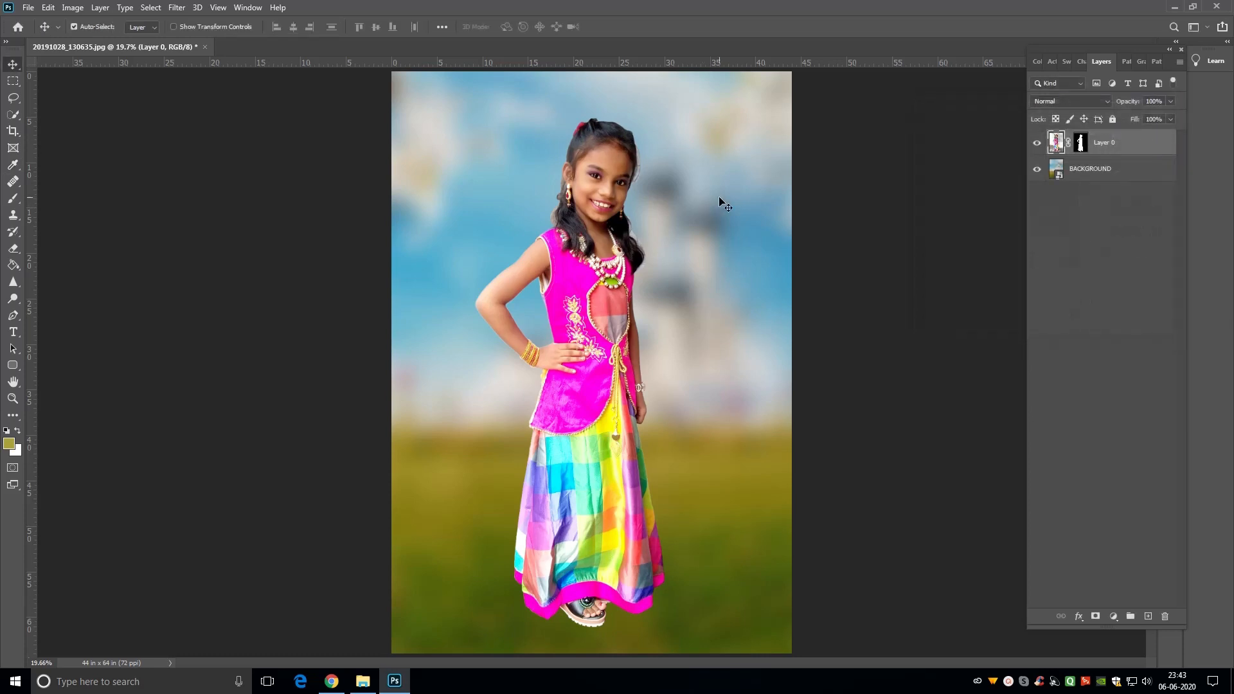
Step: Darken the BACKGROUND layer with Curves, using points at input 71, output 48 and input 146, output 122
{"action": "left_click", "coordinate": [1093, 173]}
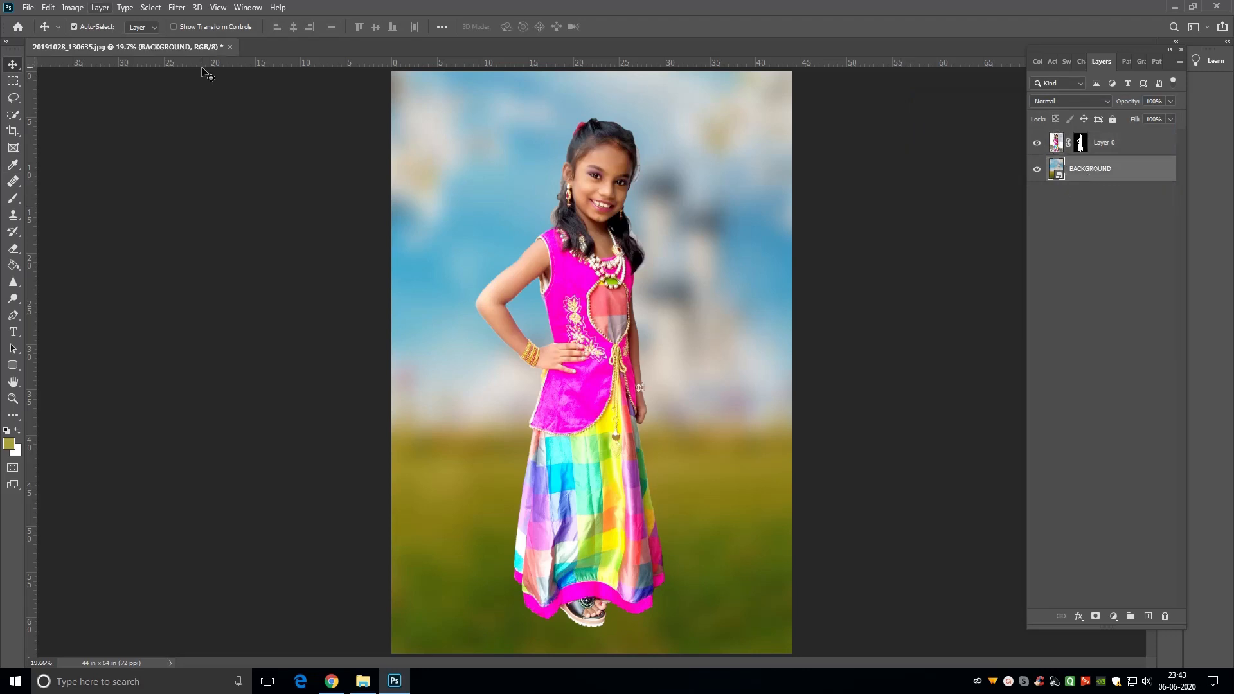
{"action": "left_click", "coordinate": [102, 9]}
{"action": "mouse_move", "coordinate": [83, 18]}
{"action": "mouse_move", "coordinate": [122, 43]}
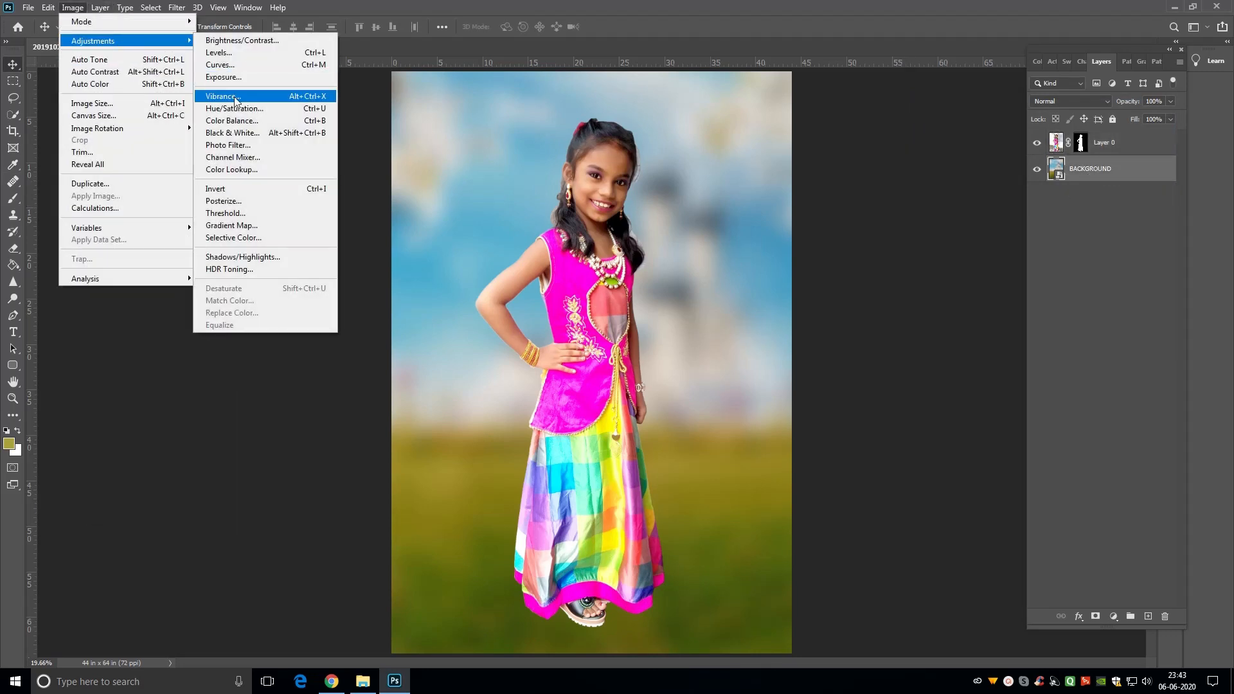
{"action": "left_click", "coordinate": [238, 69]}
{"action": "left_click_drag", "start_coordinate": [702, 120], "coordinate": [955, 97]}
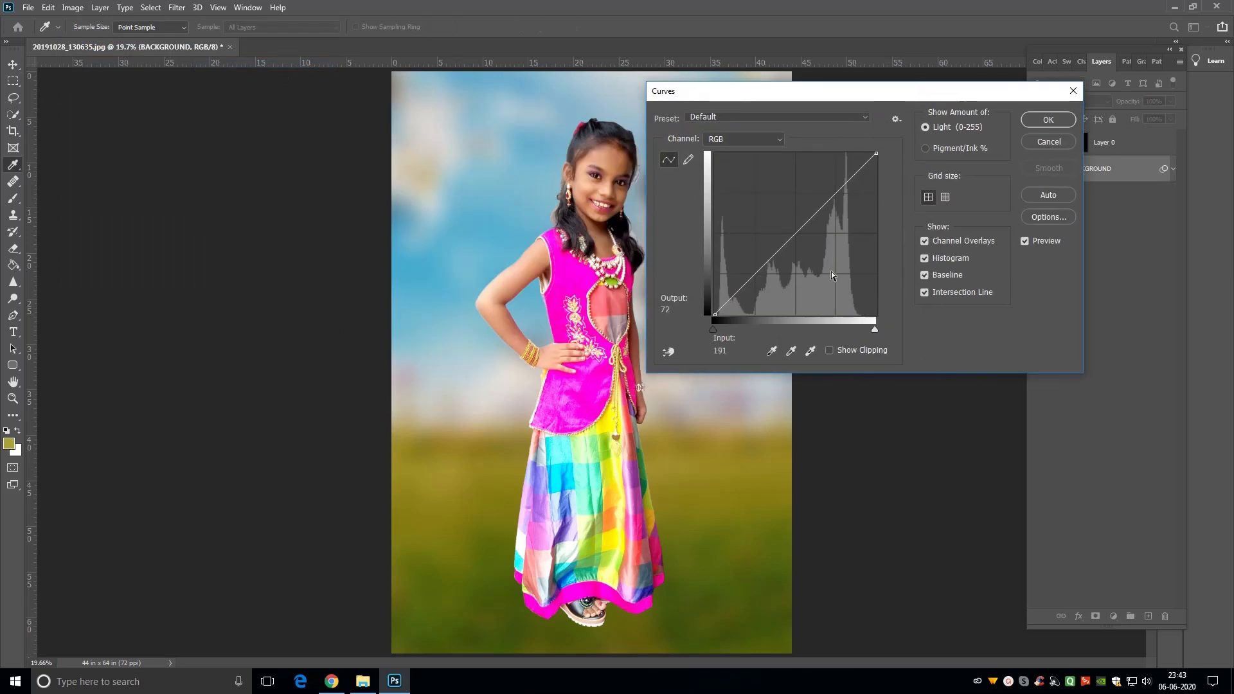
{"action": "left_click_drag", "start_coordinate": [759, 269], "coordinate": [760, 283]}
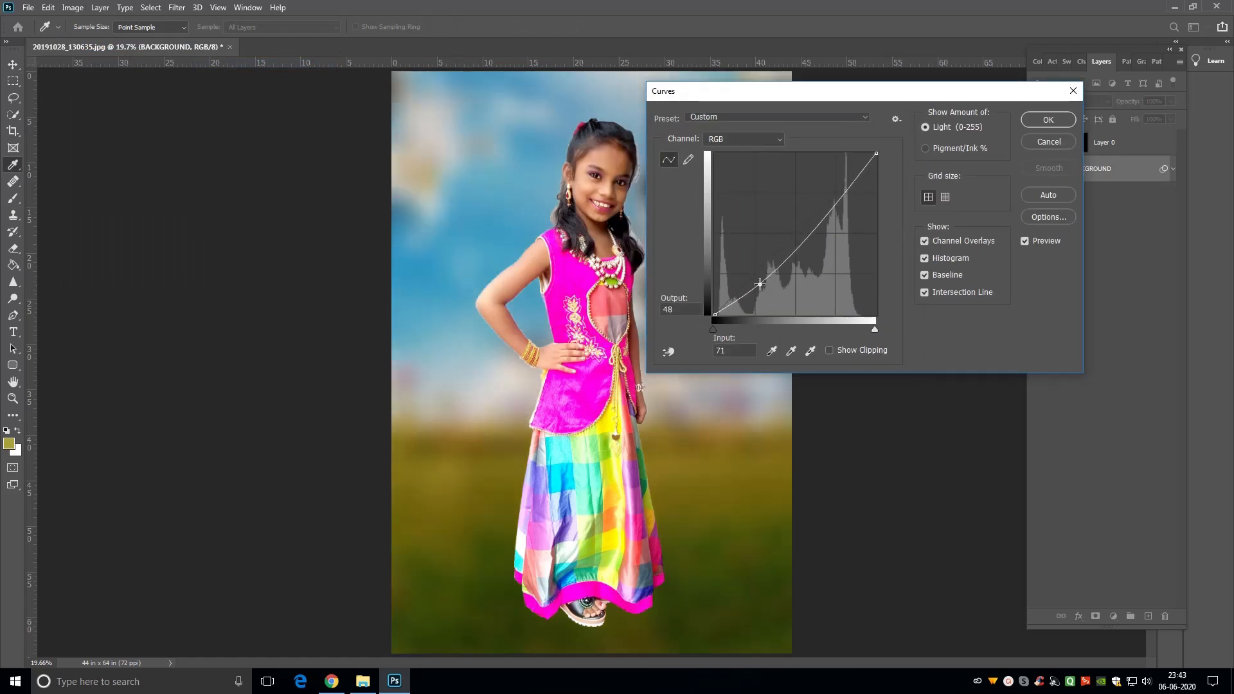
{"action": "mouse_move", "coordinate": [811, 250]}
{"action": "left_mouse_down"}
{"action": "mouse_move", "coordinate": [806, 226]}
{"action": "mouse_move", "coordinate": [807, 237]}
{"action": "left_mouse_up"}
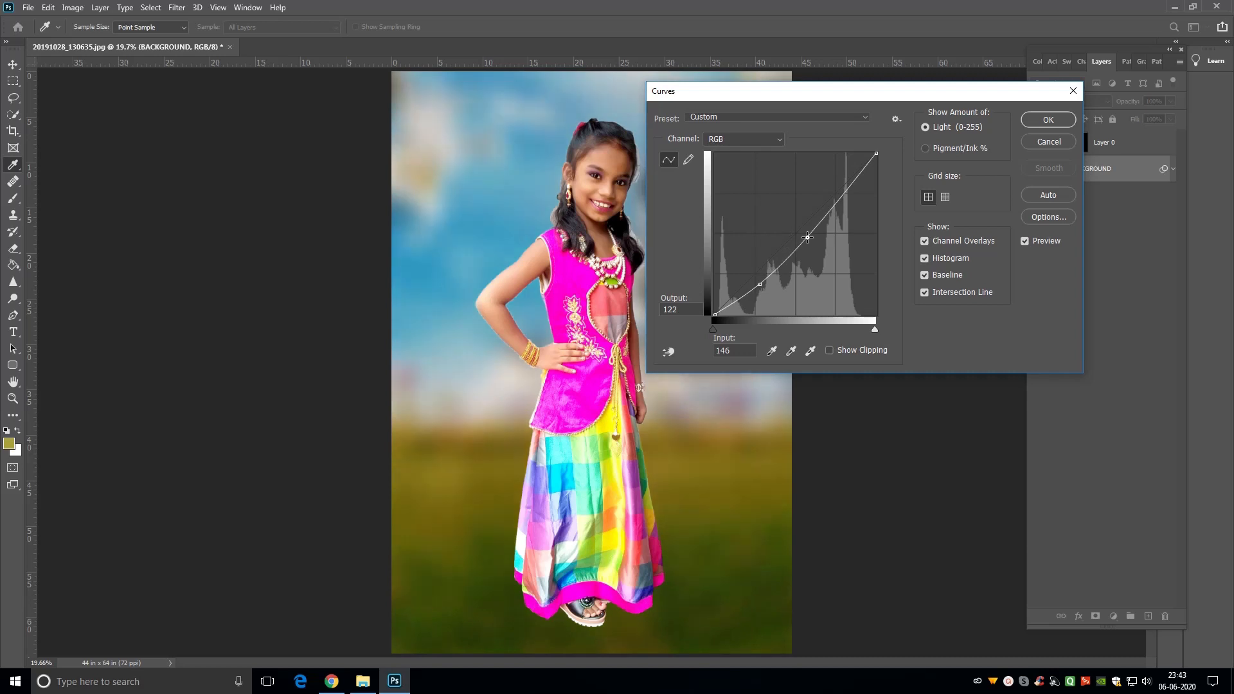
{"action": "left_click", "coordinate": [1063, 121]}
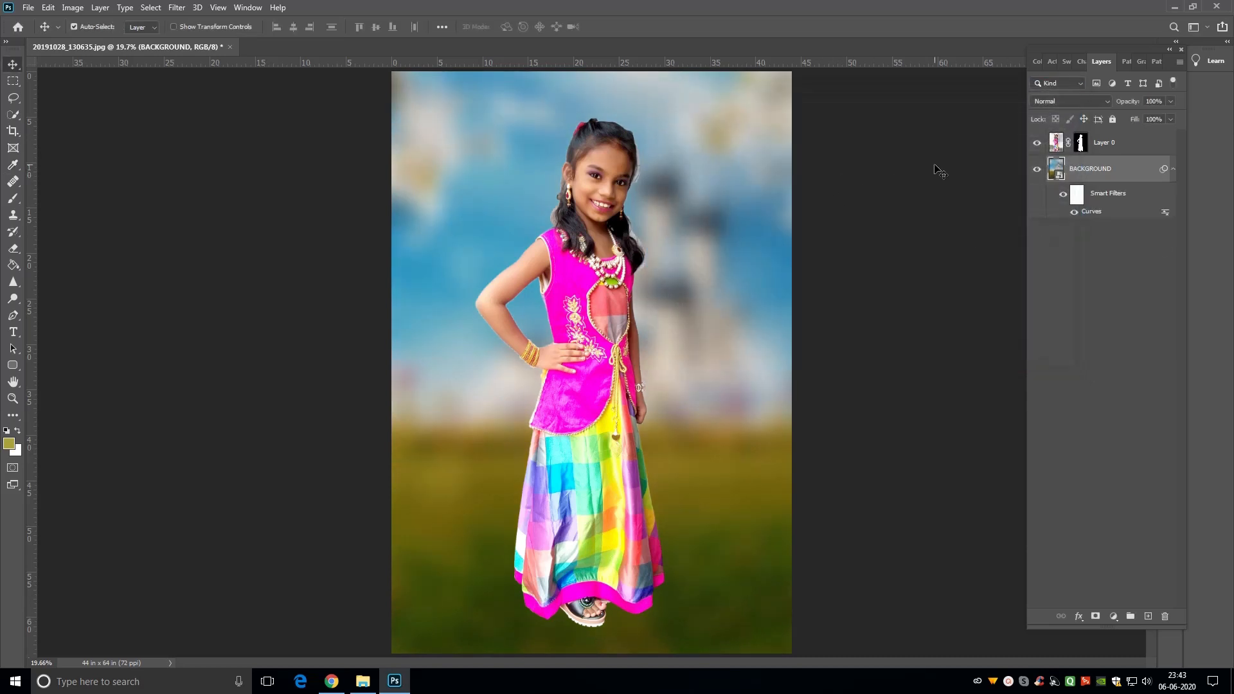
Step: Select the girl's layer at her face and choose the Background Eraser with limits kept at Discontiguous
{"action": "key", "text": "z"}
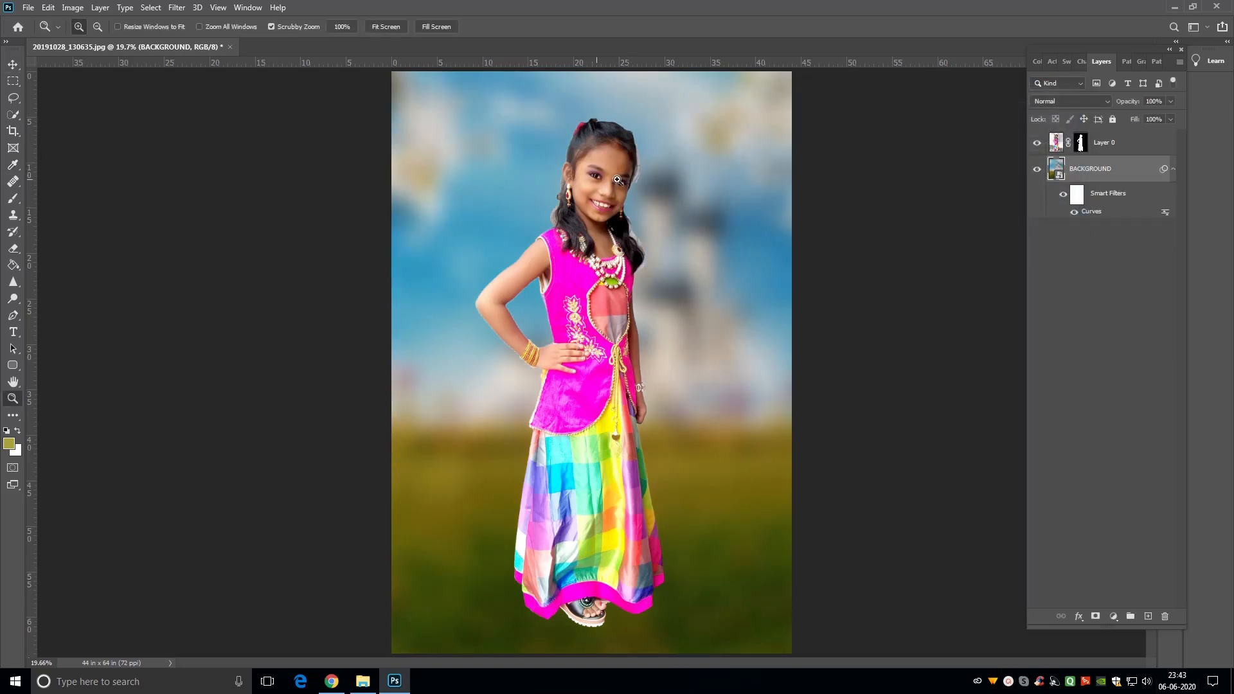
{"action": "left_click_drag", "start_coordinate": [594, 187], "coordinate": [645, 299]}
{"action": "key", "text": "space"}
{"action": "key", "text": "v"}
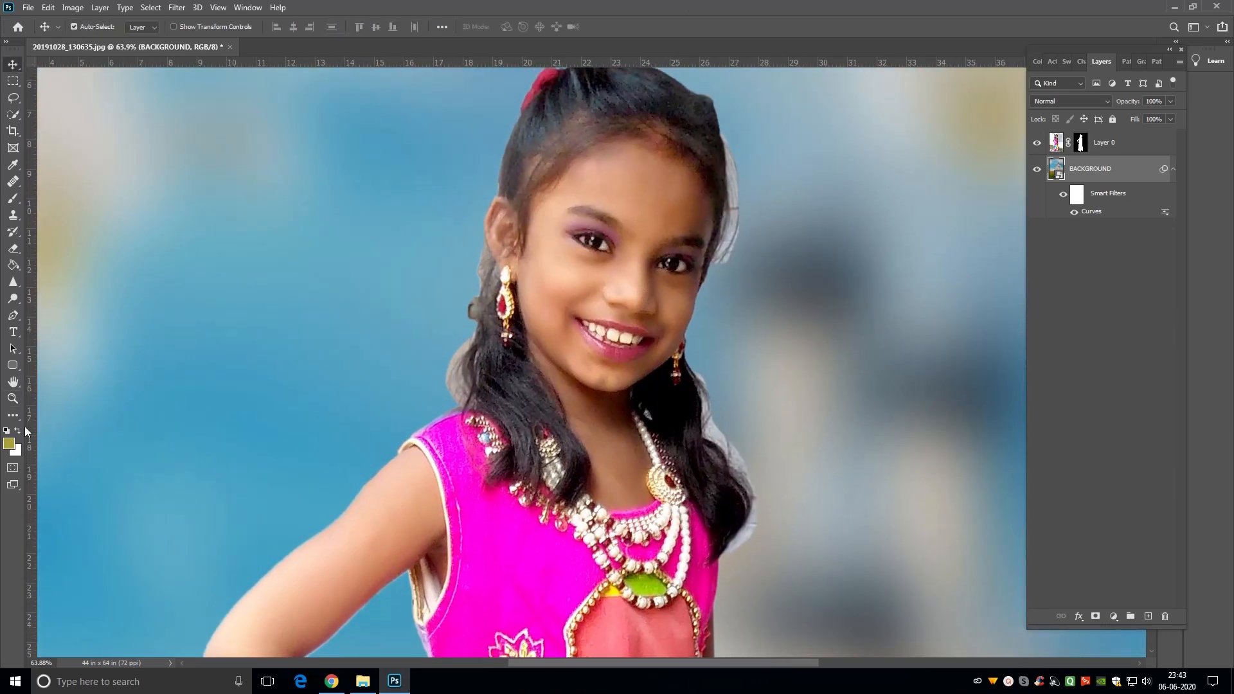
{"action": "right_click", "coordinate": [601, 217]}
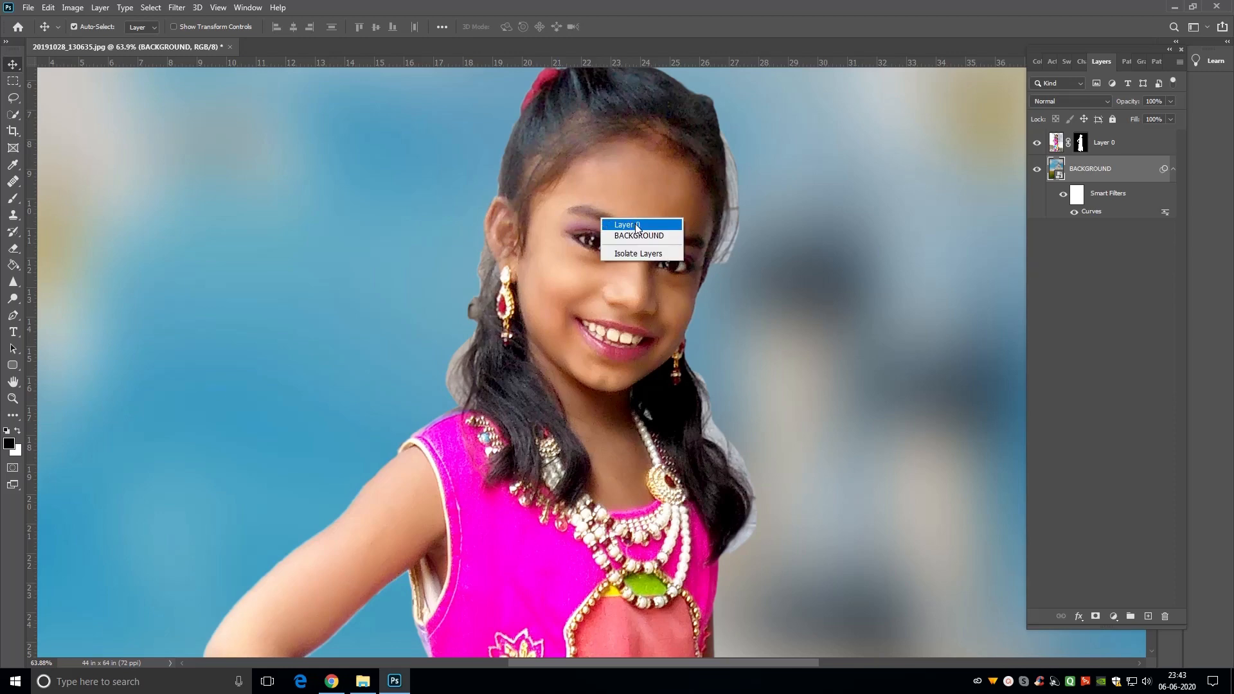
{"action": "left_click", "coordinate": [633, 222]}
{"action": "key", "text": "z"}
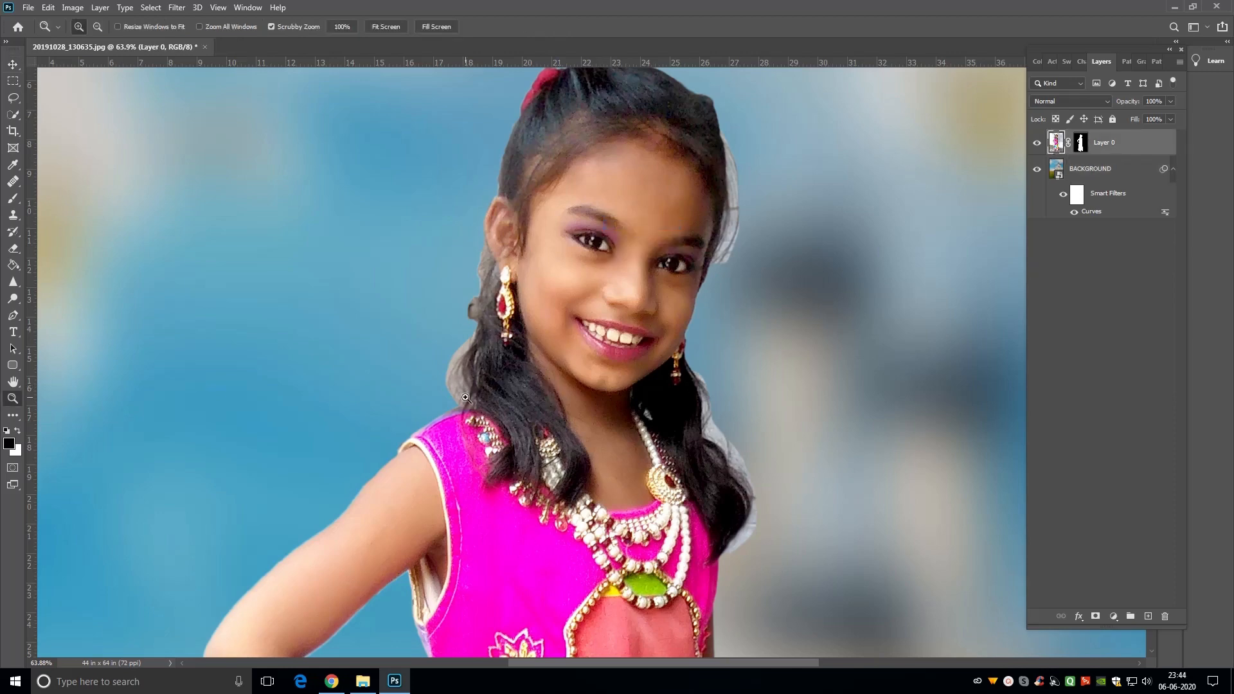
{"action": "left_click_drag", "start_coordinate": [494, 393], "coordinate": [500, 398]}
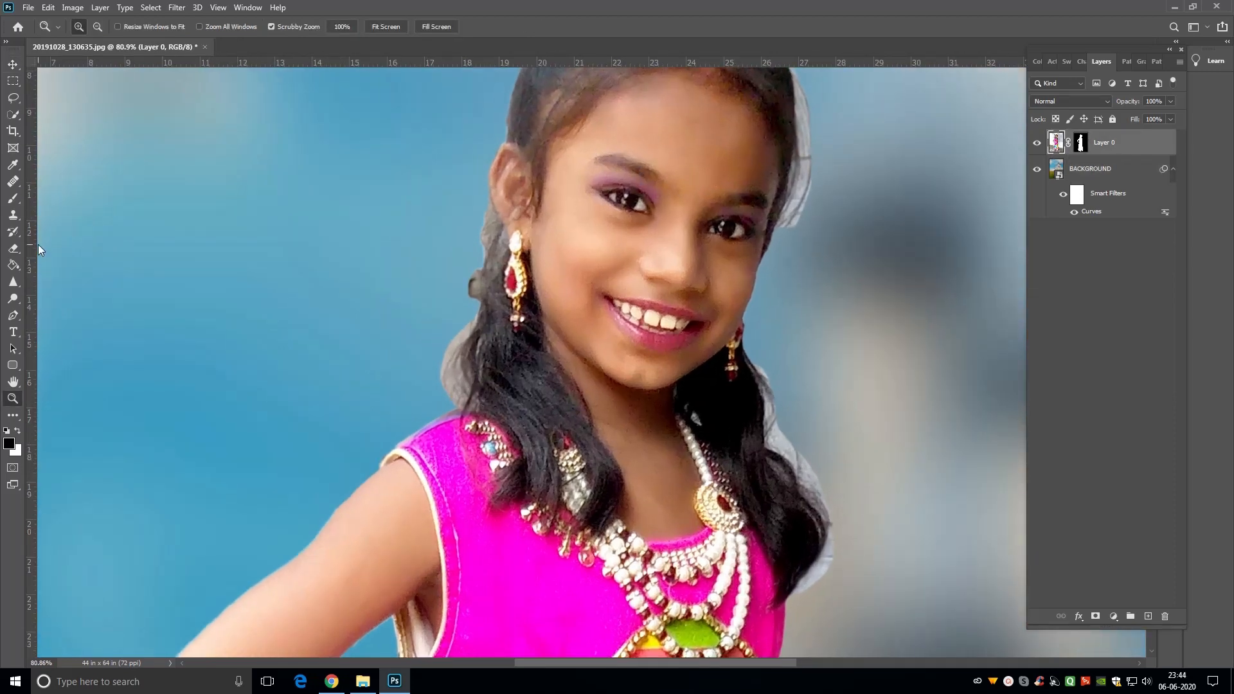
{"action": "left_click", "coordinate": [12, 248]}
{"action": "right_click", "coordinate": [13, 248]}
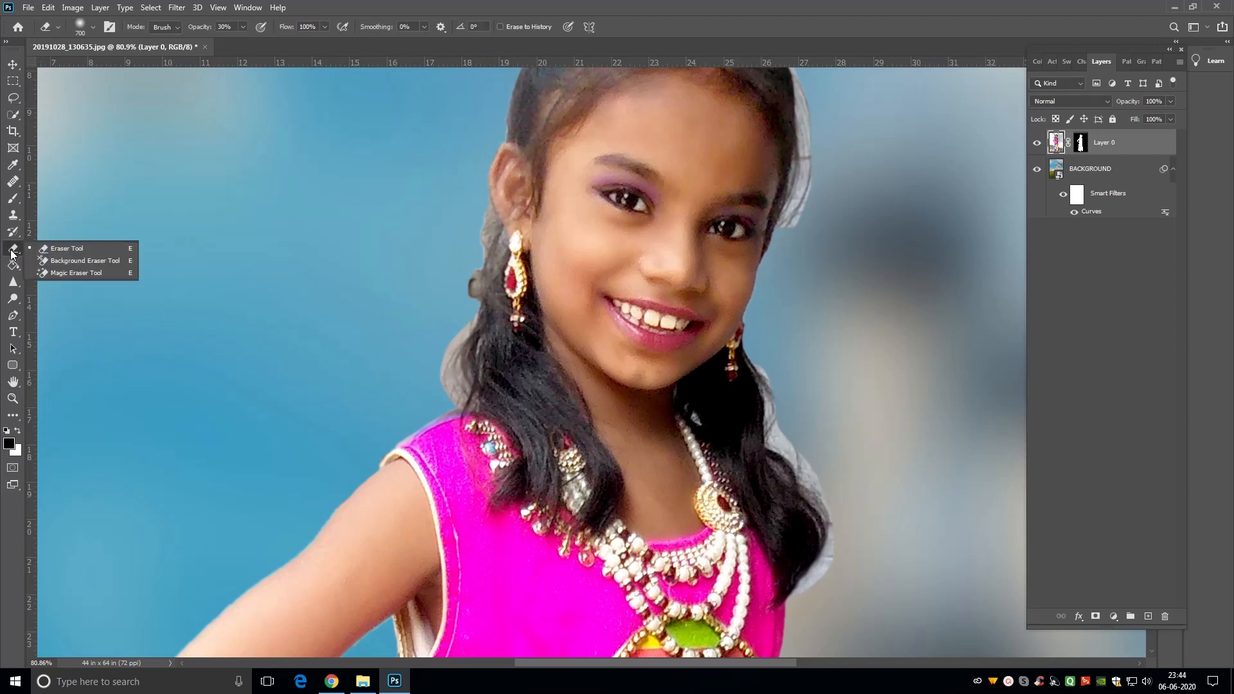
{"action": "left_click", "coordinate": [71, 260]}
{"action": "left_click", "coordinate": [243, 27]}
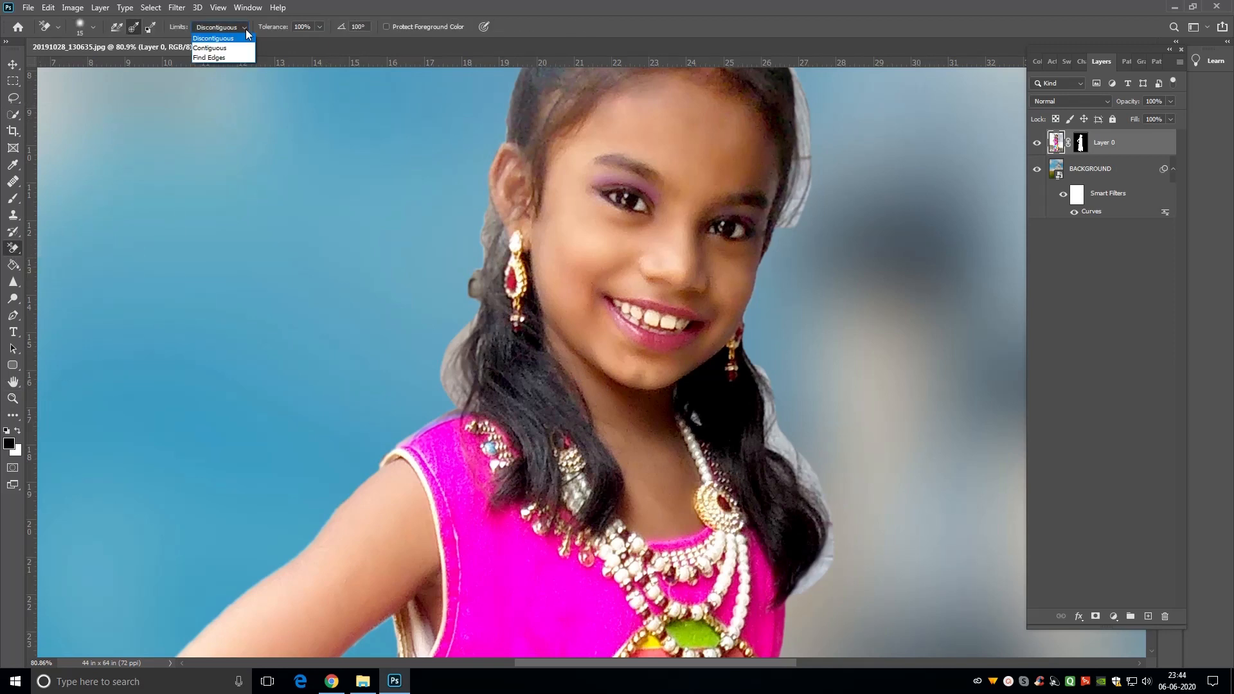
{"action": "left_click", "coordinate": [246, 30]}
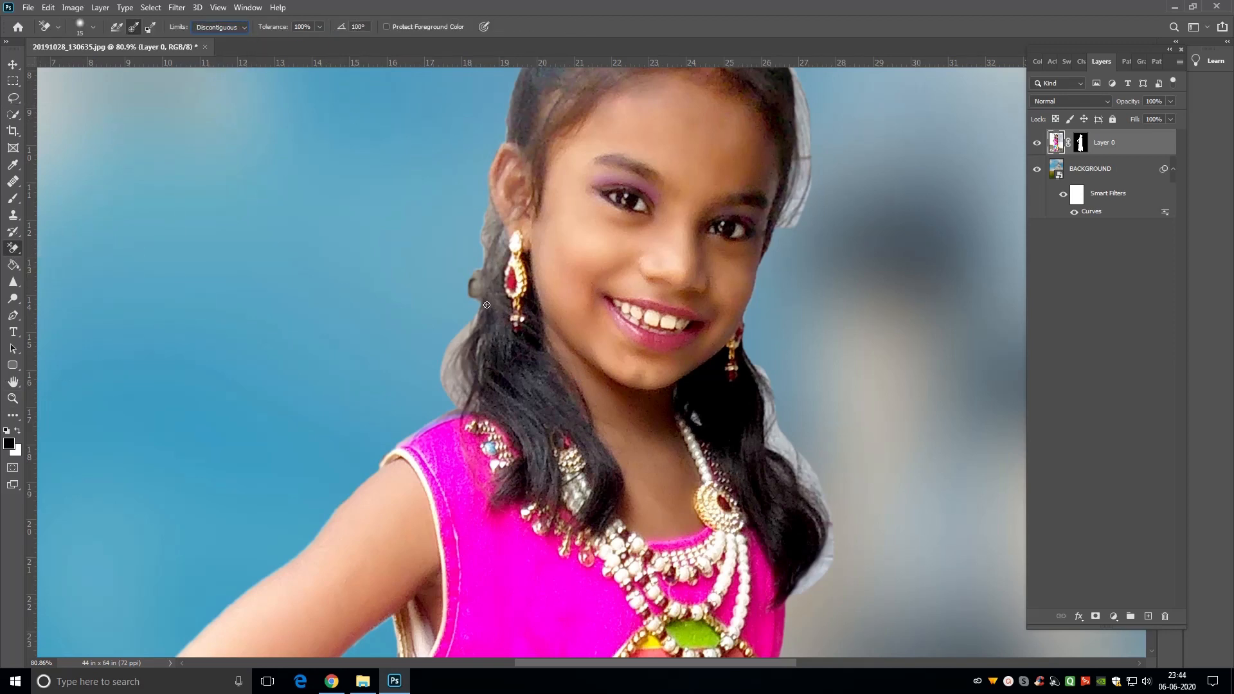
Step: Enlarge the Background Eraser brush to 90 and sample the grey fringe beside the hair as the foreground colour
{"action": "key", "text": "bracketright"}
{"action": "key", "text": "bracketright"}
{"action": "key", "text": "bracketright"}
{"action": "key", "text": "bracketright"}
{"action": "key", "text": "bracketright"}
{"action": "key", "text": "bracketright"}
{"action": "key", "text": "bracketright"}
{"action": "key", "text": "bracketright"}
{"action": "key", "text": "bracketright"}
{"action": "key", "text": "bracketright"}
{"action": "key", "text": "bracketright"}
{"action": "key", "text": "ctrl+1"}
{"action": "key", "text": "b"}
{"action": "left_click", "coordinate": [424, 337], "text": "alt"}
{"action": "key", "text": "e"}
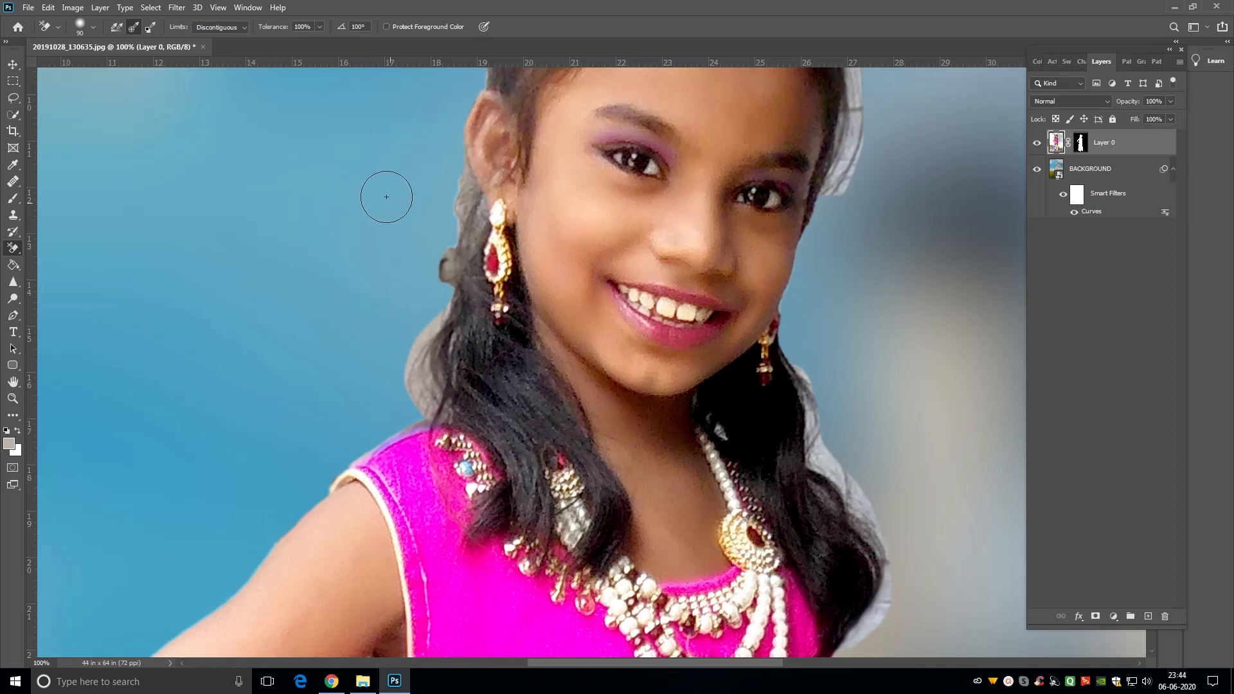
Step: Set the eraser tolerance to 40% and erase the grey fringe around the hair and ear on the image's left side
{"action": "left_click", "coordinate": [302, 26]}
{"action": "type", "text": "40"}
{"action": "mouse_move", "coordinate": [396, 411]}
{"action": "left_mouse_down"}
{"action": "mouse_move", "coordinate": [437, 315]}
{"action": "mouse_move", "coordinate": [414, 392]}
{"action": "mouse_move", "coordinate": [371, 378]}
{"action": "left_mouse_up"}
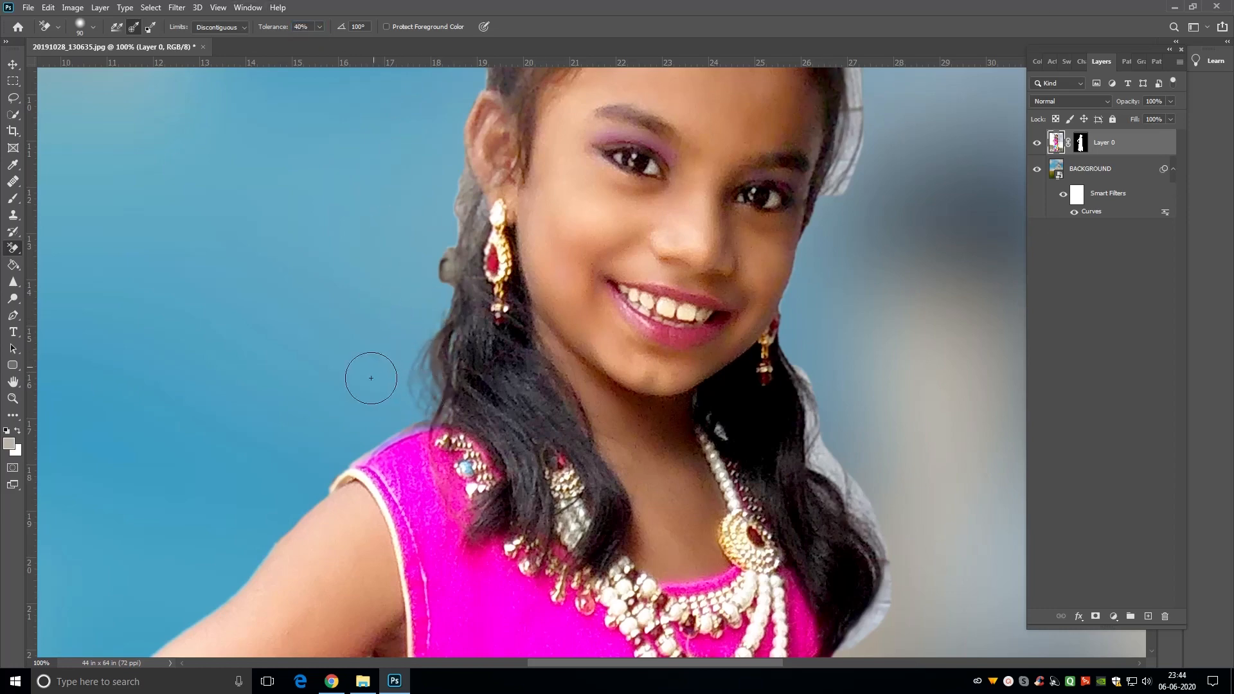
{"action": "scroll", "coordinate": [370, 378], "scroll_direction": "up", "scroll_amount": 3}
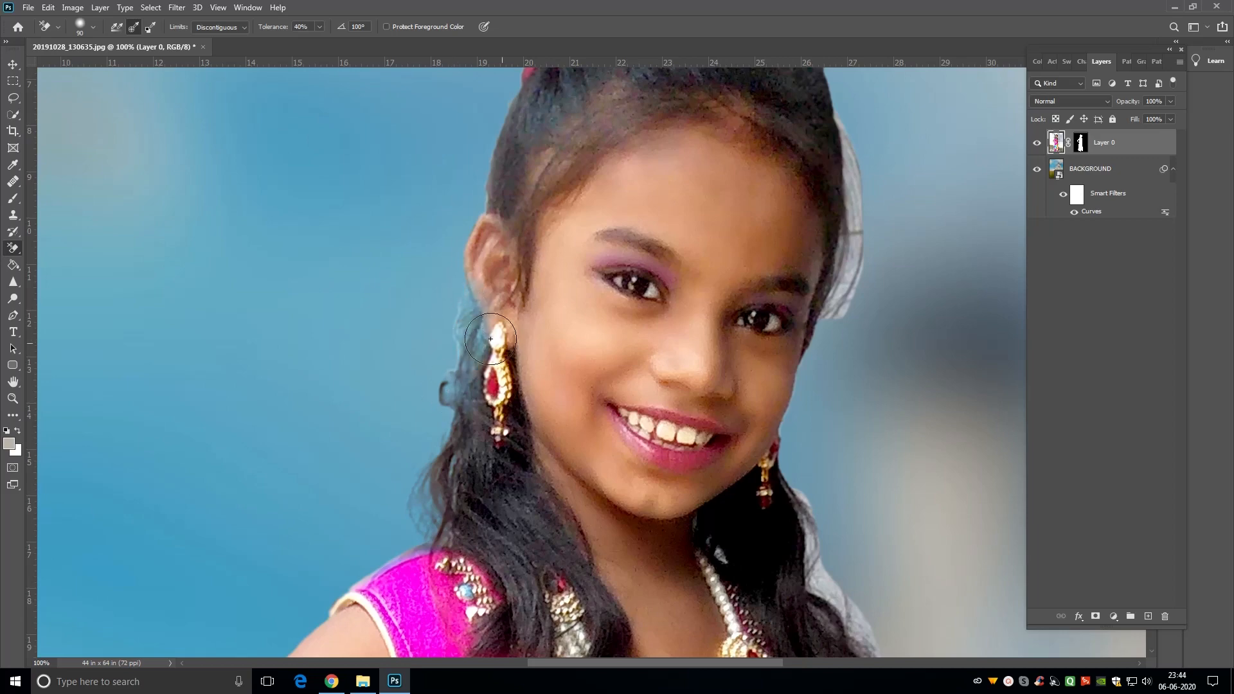
Step: Erase the pale fringe between the loose strands beside the temple on the image's right side, using brush sizes 60 and 50
{"action": "scroll", "coordinate": [521, 321], "scroll_direction": "up", "scroll_amount": 3}
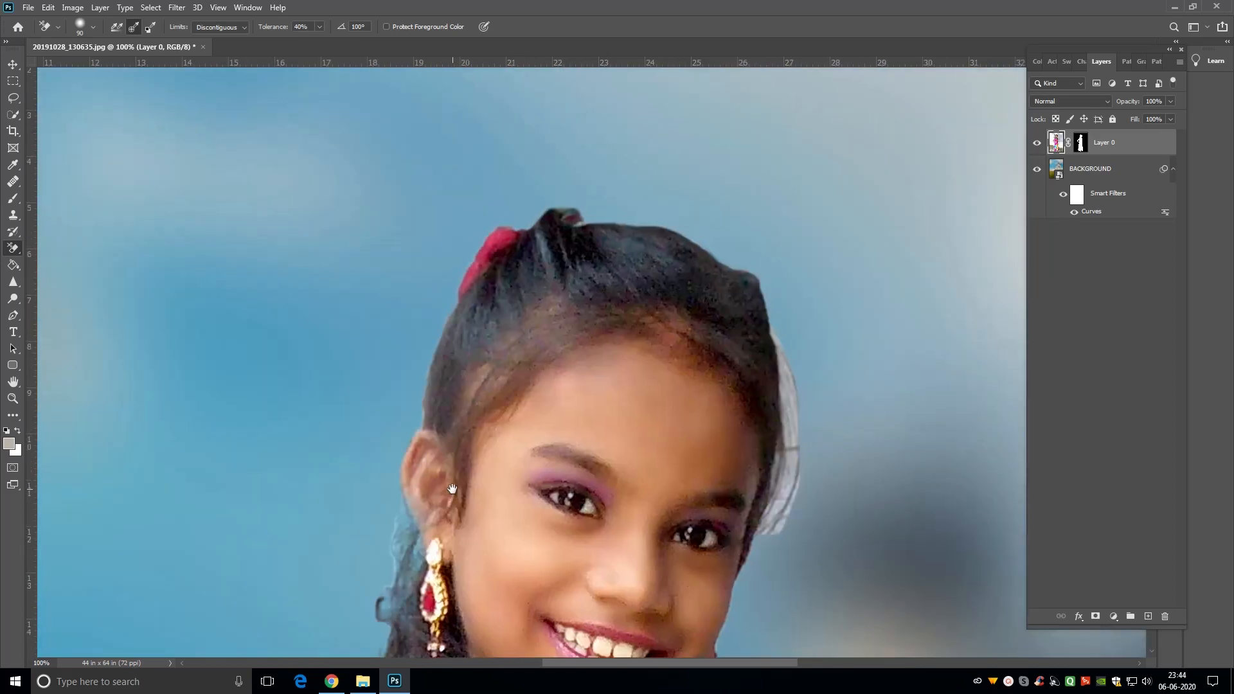
{"action": "scroll", "coordinate": [578, 309], "scroll_direction": "right", "scroll_amount": 4}
{"action": "key", "text": "ctrl+plus"}
{"action": "key", "text": "bracketleft"}
{"action": "key", "text": "bracketleft"}
{"action": "key", "text": "bracketleft"}
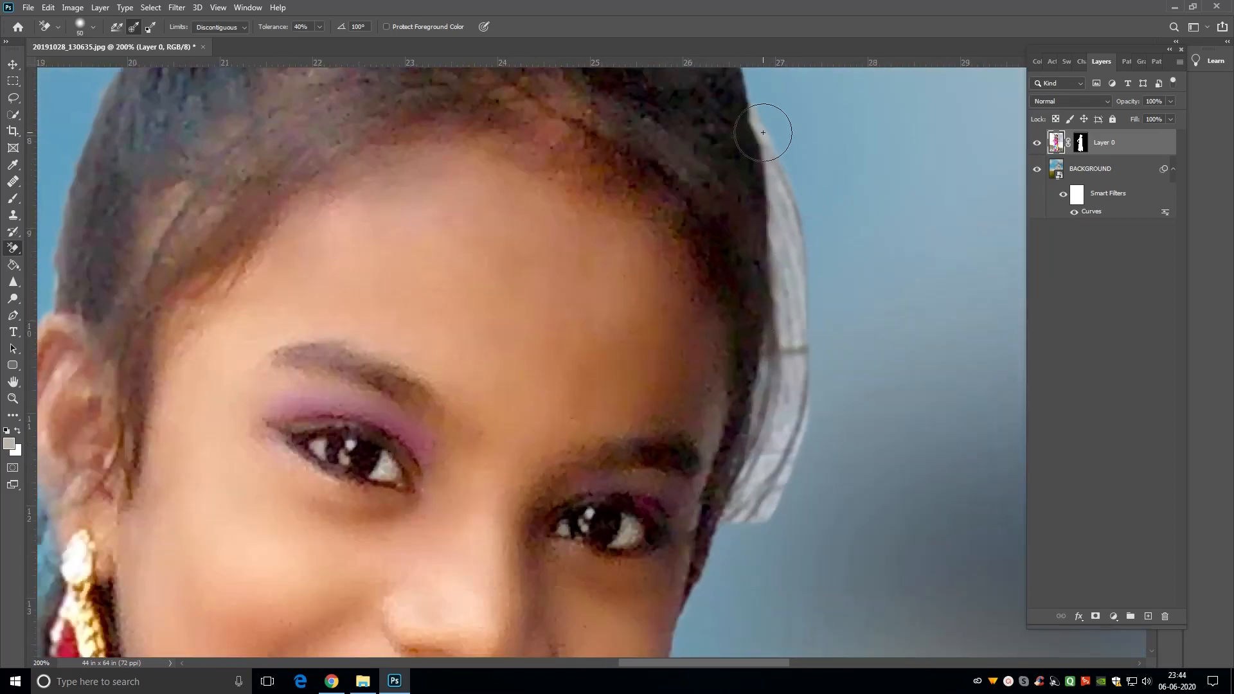
{"action": "mouse_move", "coordinate": [773, 133]}
{"action": "left_mouse_down"}
{"action": "mouse_move", "coordinate": [795, 244]}
{"action": "mouse_move", "coordinate": [795, 179]}
{"action": "mouse_move", "coordinate": [771, 169]}
{"action": "mouse_move", "coordinate": [796, 319]}
{"action": "mouse_move", "coordinate": [790, 397]}
{"action": "mouse_move", "coordinate": [754, 500]}
{"action": "mouse_move", "coordinate": [801, 442]}
{"action": "left_mouse_up"}
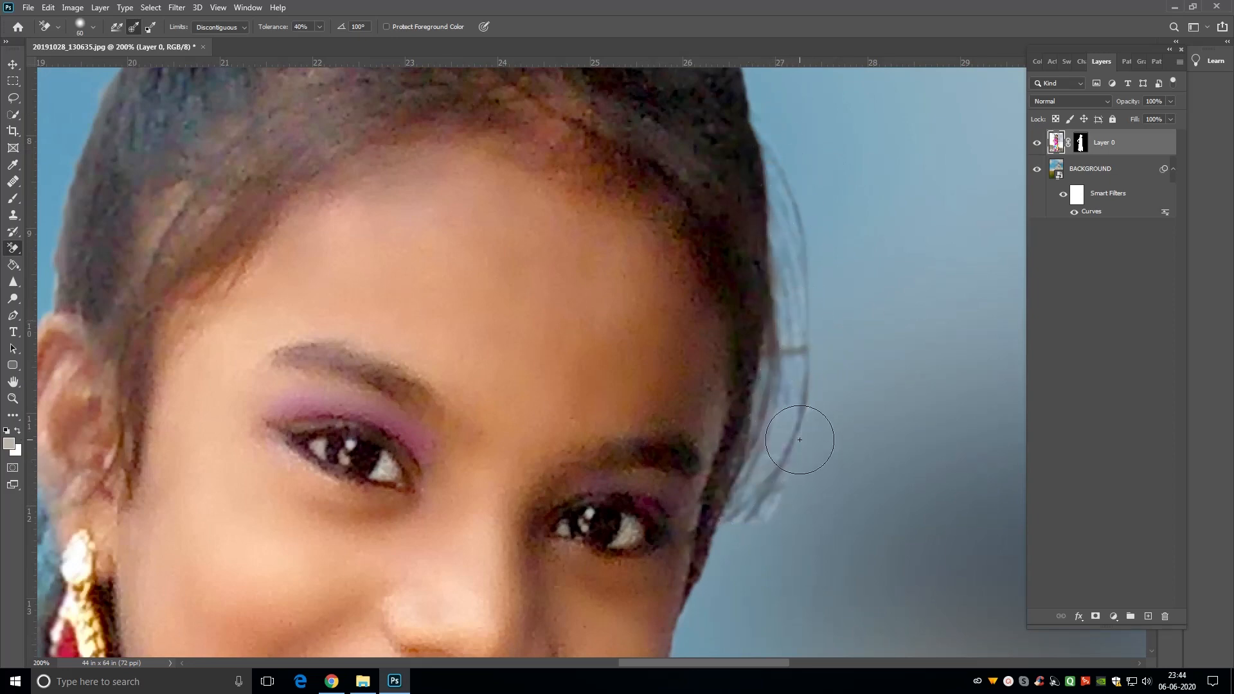
{"action": "key", "text": "bracketleft"}
{"action": "mouse_move", "coordinate": [775, 517]}
{"action": "left_mouse_down"}
{"action": "mouse_move", "coordinate": [791, 387]}
{"action": "mouse_move", "coordinate": [784, 343]}
{"action": "left_mouse_up"}
Step: Erase the pale fringe along the hair below the earring on the image's right side, resizing the brush between strokes
{"action": "key", "text": "ctrl+minus"}
{"action": "left_click_drag", "start_coordinate": [715, 481], "coordinate": [711, 250]}
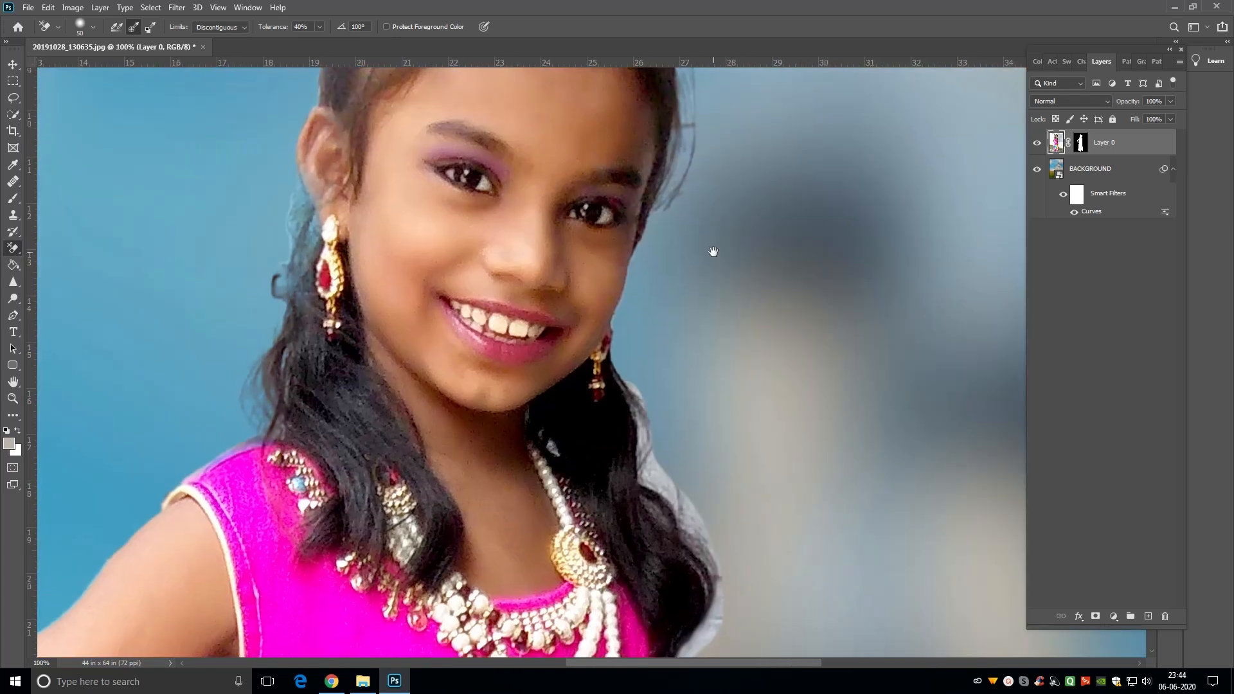
{"action": "key", "text": "ctrl+plus"}
{"action": "key", "text": "bracketright"}
{"action": "left_click_drag", "start_coordinate": [713, 483], "coordinate": [665, 322]}
{"action": "key", "text": "bracketright"}
{"action": "mouse_move", "coordinate": [642, 257]}
{"action": "left_mouse_down"}
{"action": "mouse_move", "coordinate": [653, 350]}
{"action": "mouse_move", "coordinate": [681, 431]}
{"action": "mouse_move", "coordinate": [753, 492]}
{"action": "mouse_move", "coordinate": [785, 570]}
{"action": "left_mouse_up"}
{"action": "key", "text": "bracketleft"}
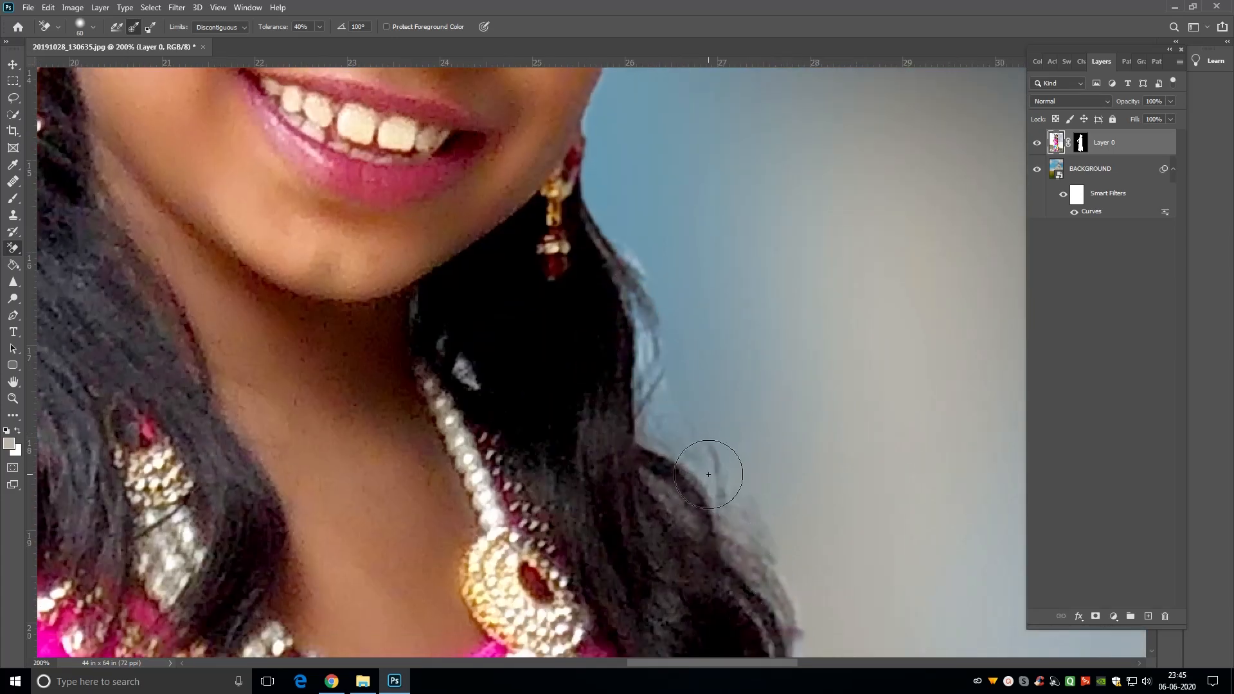
{"action": "mouse_move", "coordinate": [669, 359]}
{"action": "left_mouse_down"}
{"action": "mouse_move", "coordinate": [646, 347]}
{"action": "mouse_move", "coordinate": [639, 266]}
{"action": "left_mouse_up"}
Step: Erase the remaining fringe around the lower hair ends on the image's right side with a brush size of 80
{"action": "key", "text": "ctrl+minus"}
{"action": "key", "text": "bracketright"}
{"action": "key", "text": "bracketright"}
{"action": "left_click_drag", "start_coordinate": [701, 519], "coordinate": [680, 564]}
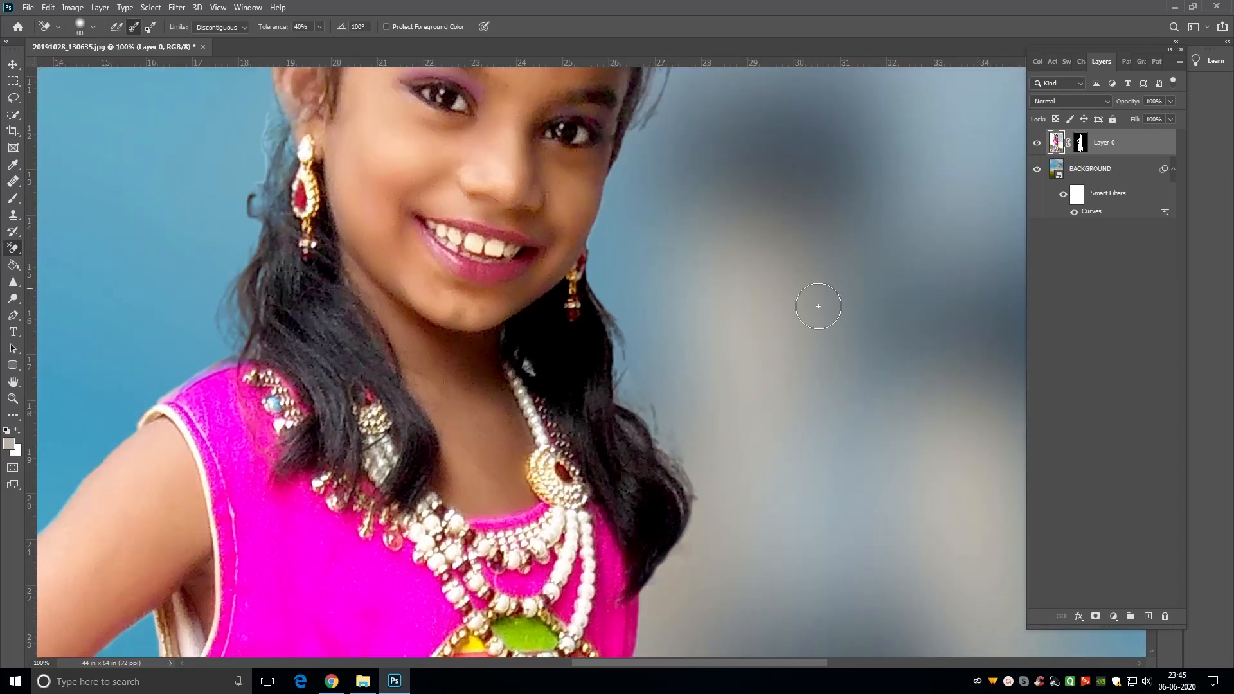
Step: Examine the hair edges from the lower strands up to the crown for leftover fringe, reducing the background eraser's brush size to 45
{"action": "left_click_drag", "start_coordinate": [311, 161], "coordinate": [472, 283]}
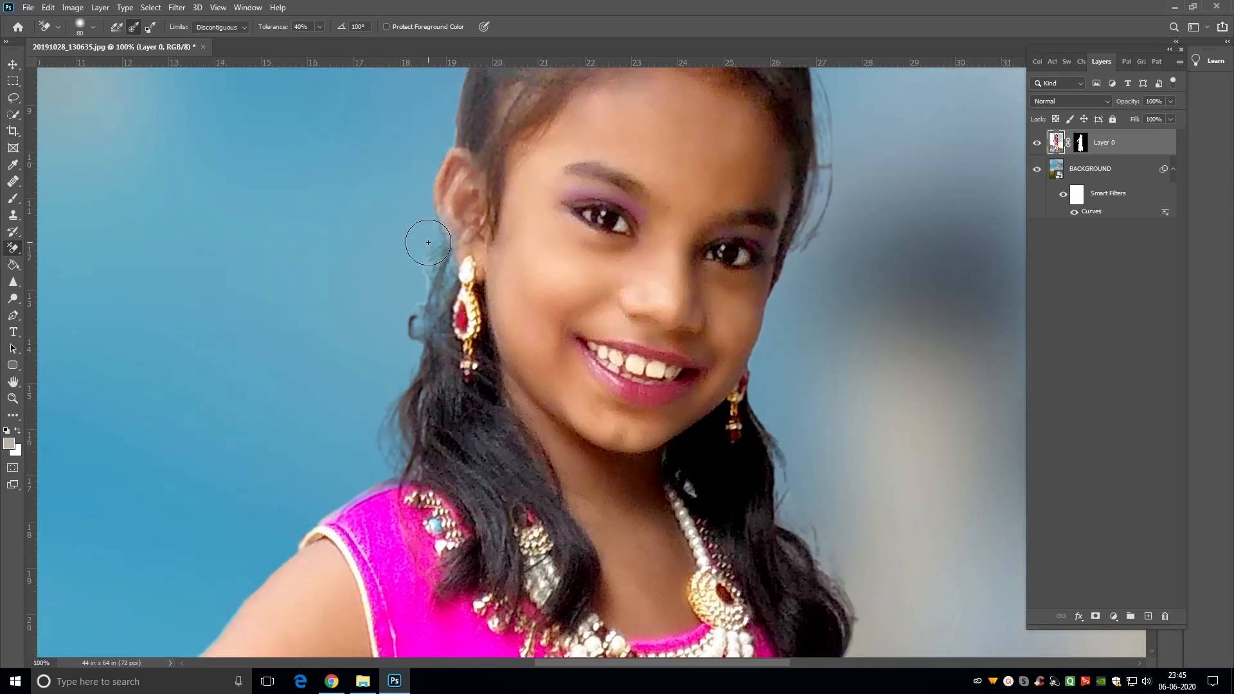
{"action": "left_click_drag", "start_coordinate": [427, 243], "coordinate": [415, 397]}
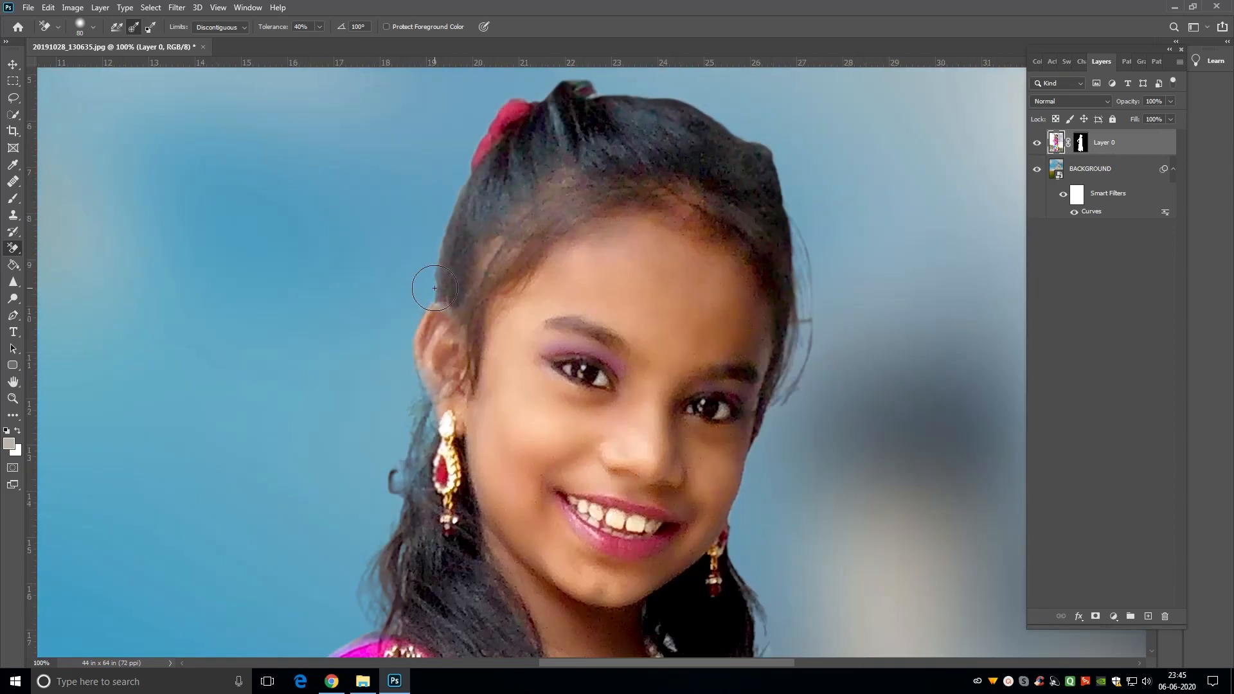
{"action": "key", "text": "bracketleft"}
{"action": "key", "text": "bracketleft"}
{"action": "key", "text": "bracketleft"}
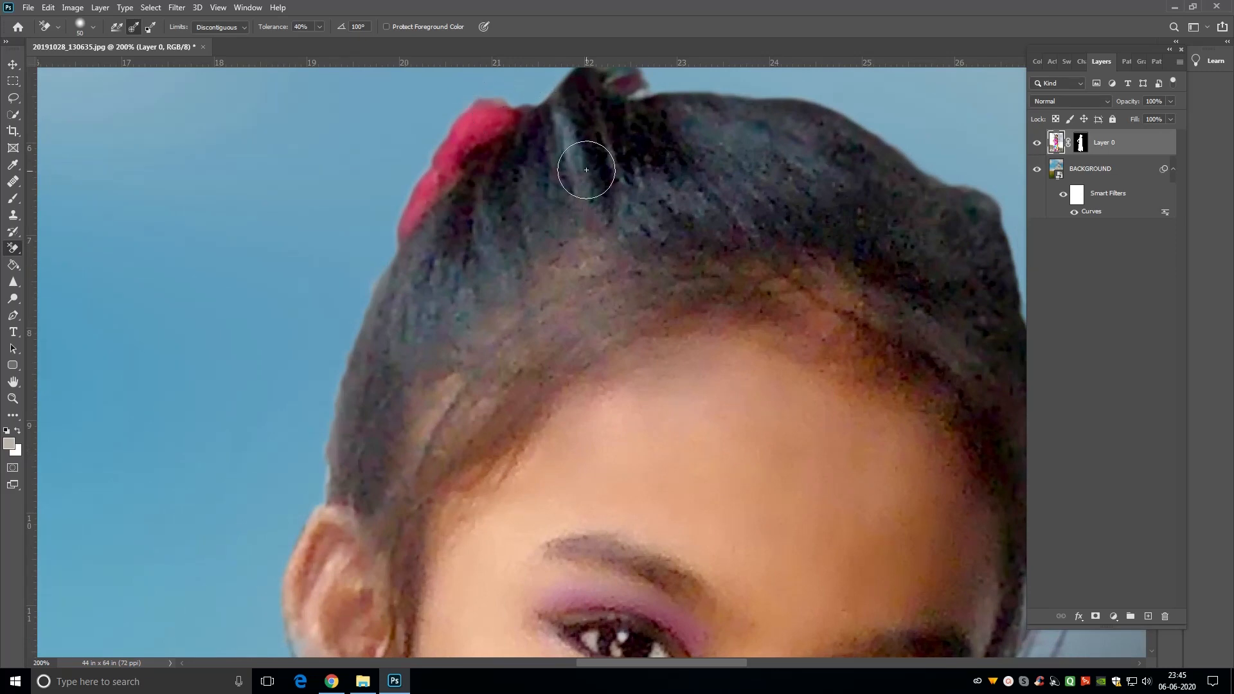
{"action": "left_click_drag", "start_coordinate": [603, 174], "coordinate": [534, 295]}
{"action": "left_click", "coordinate": [584, 213]}
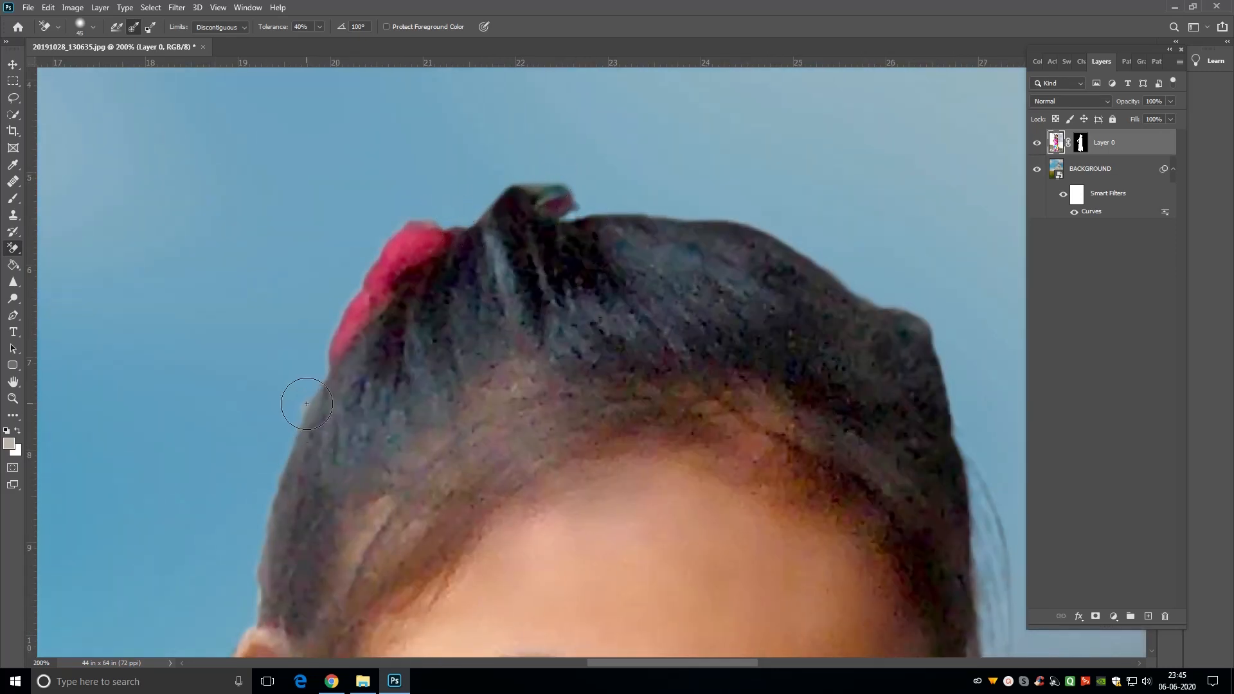
{"action": "key", "text": "["}
{"action": "left_click_drag", "start_coordinate": [355, 420], "coordinate": [463, 364]}
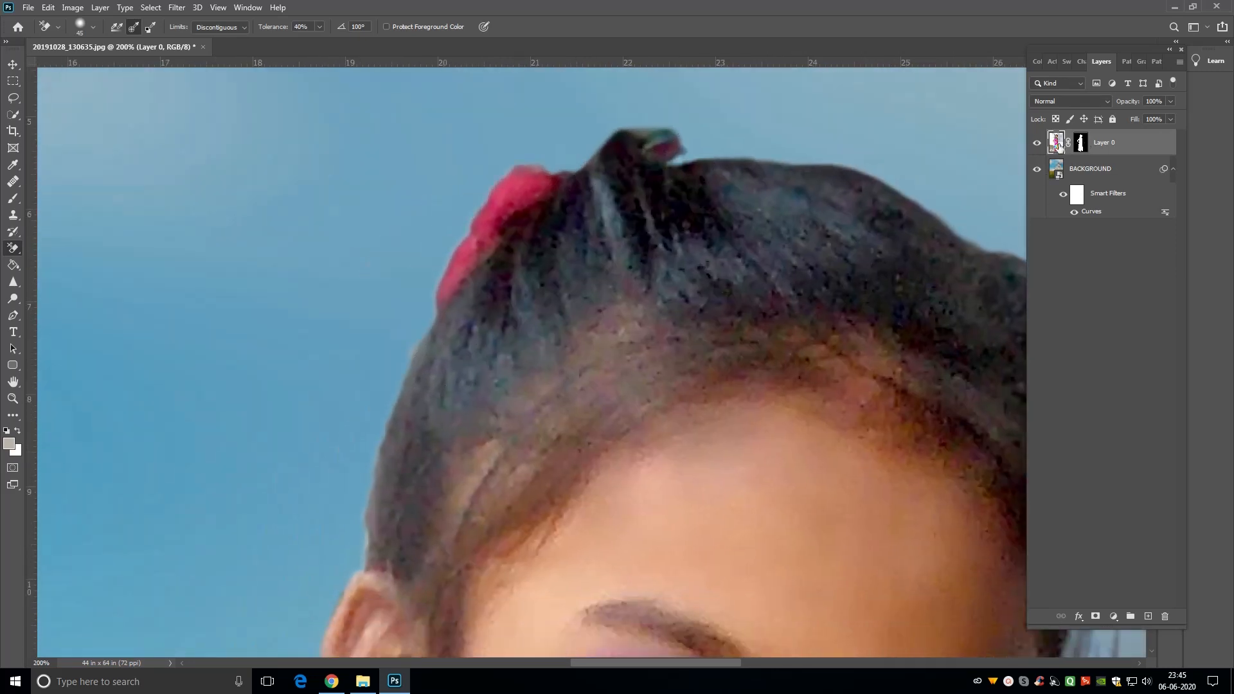
Step: Switch to the standard Eraser with a much smaller brush and check the hair outline around the red hair band
{"action": "key", "text": "shift+e"}
{"action": "key", "text": "shift+e"}
{"action": "key", "text": "["}
{"action": "key", "text": "["}
{"action": "key", "text": "["}
{"action": "key", "text": "["}
{"action": "key", "text": "["}
{"action": "key", "text": "["}
{"action": "key", "text": "["}
{"action": "key", "text": "["}
{"action": "key", "text": "["}
{"action": "key", "text": "["}
{"action": "key", "text": "["}
{"action": "key", "text": "["}
{"action": "key", "text": "["}
{"action": "key", "text": "["}
{"action": "key", "text": "["}
{"action": "key", "text": "["}
{"action": "key", "text": "["}
{"action": "key", "text": "["}
{"action": "key", "text": "["}
{"action": "key", "text": "["}
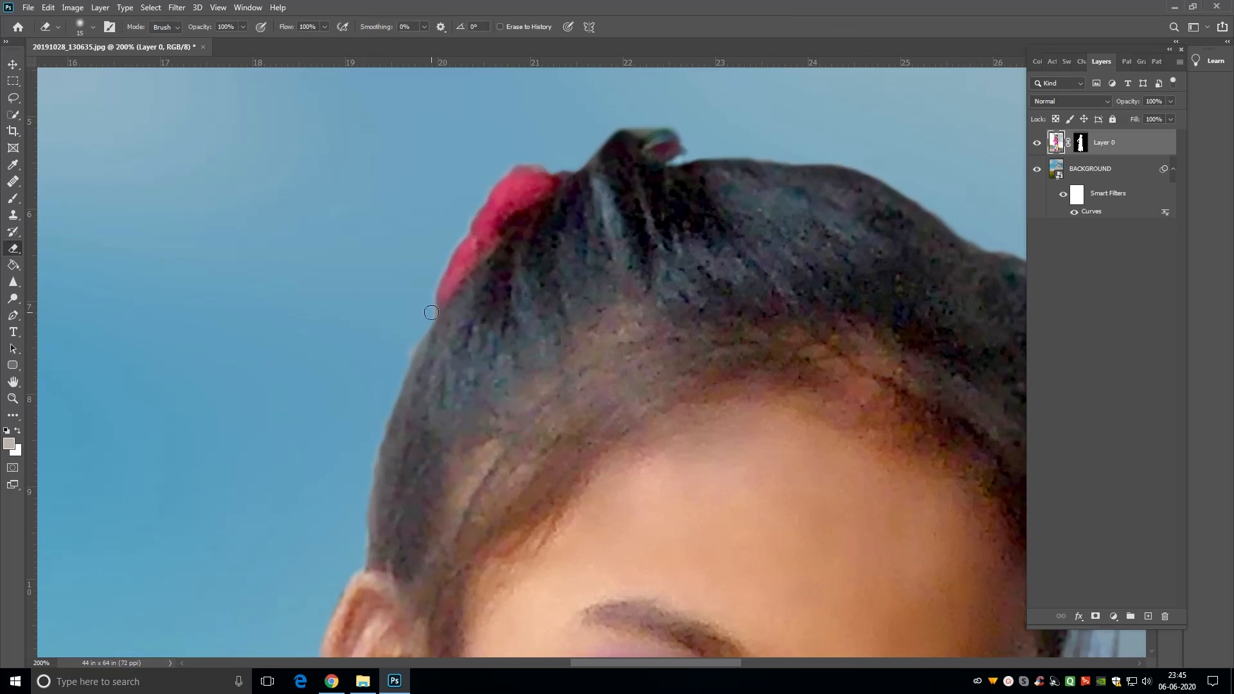
{"action": "key", "text": "ctrl+minus"}
{"action": "left_click_drag", "start_coordinate": [688, 375], "coordinate": [548, 231]}
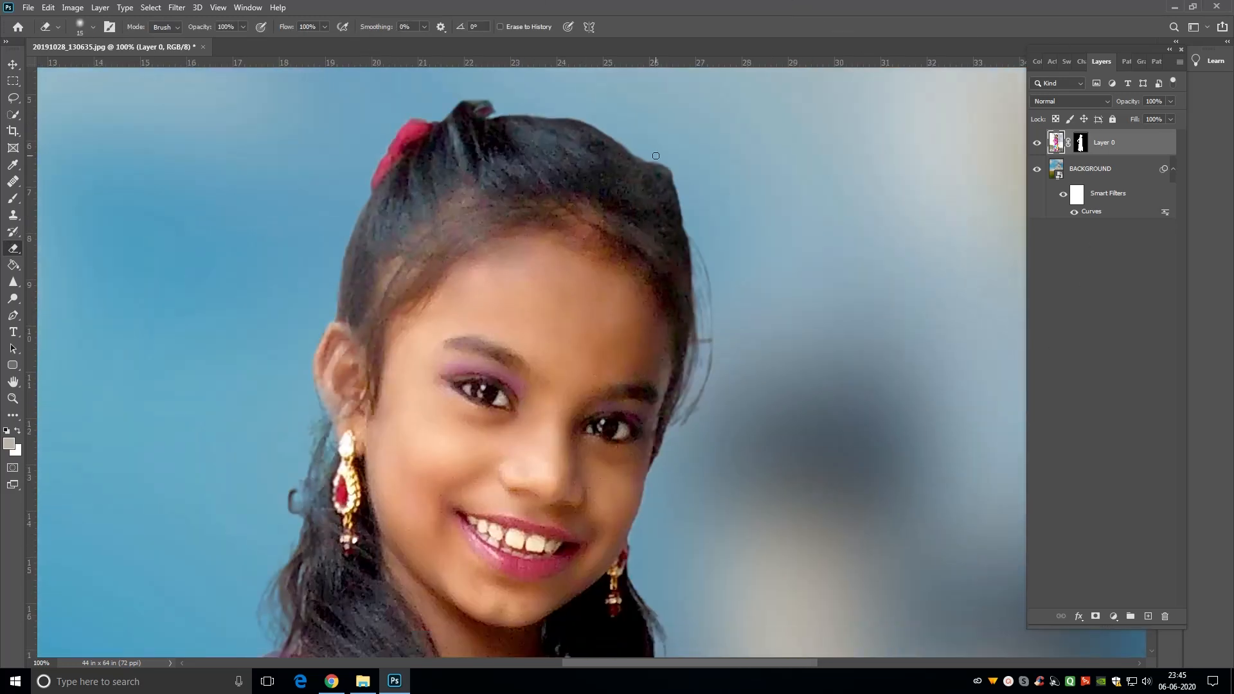
{"action": "key", "text": "ctrl+0"}
{"action": "key", "text": "v"}
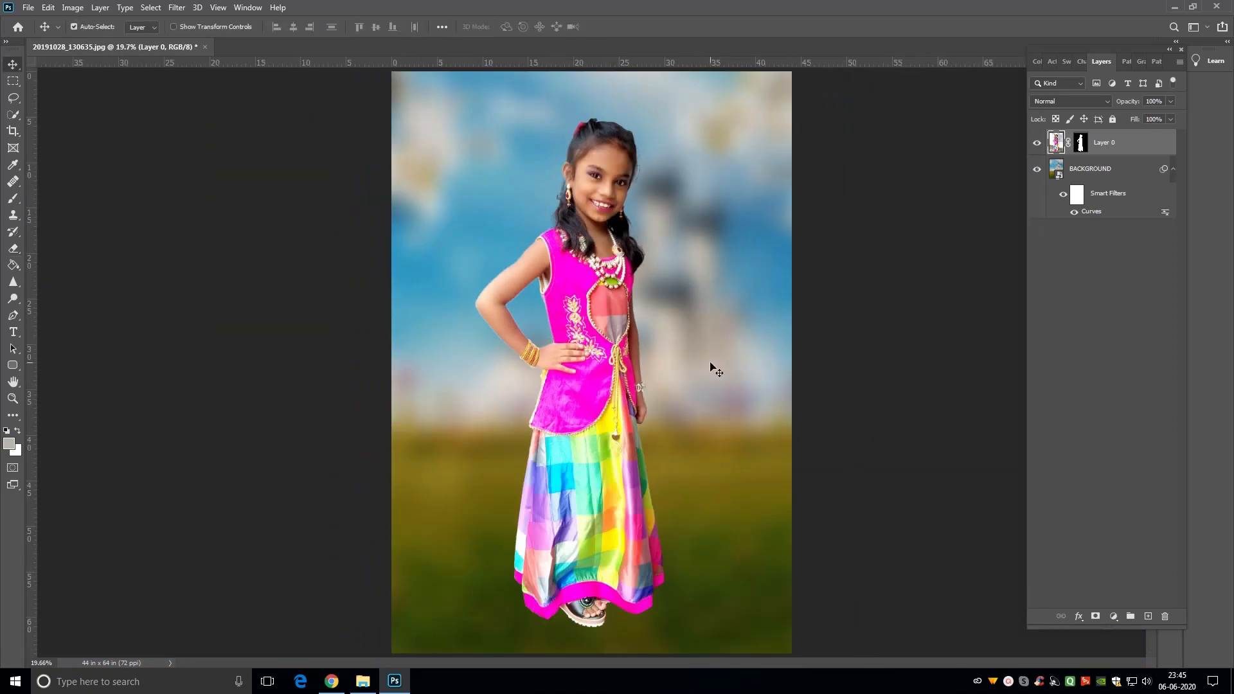
Step: Apply the Camera Raw Filter to the BACKGROUND layer with the Heavy vignetting preset
{"action": "left_click", "coordinate": [1103, 173]}
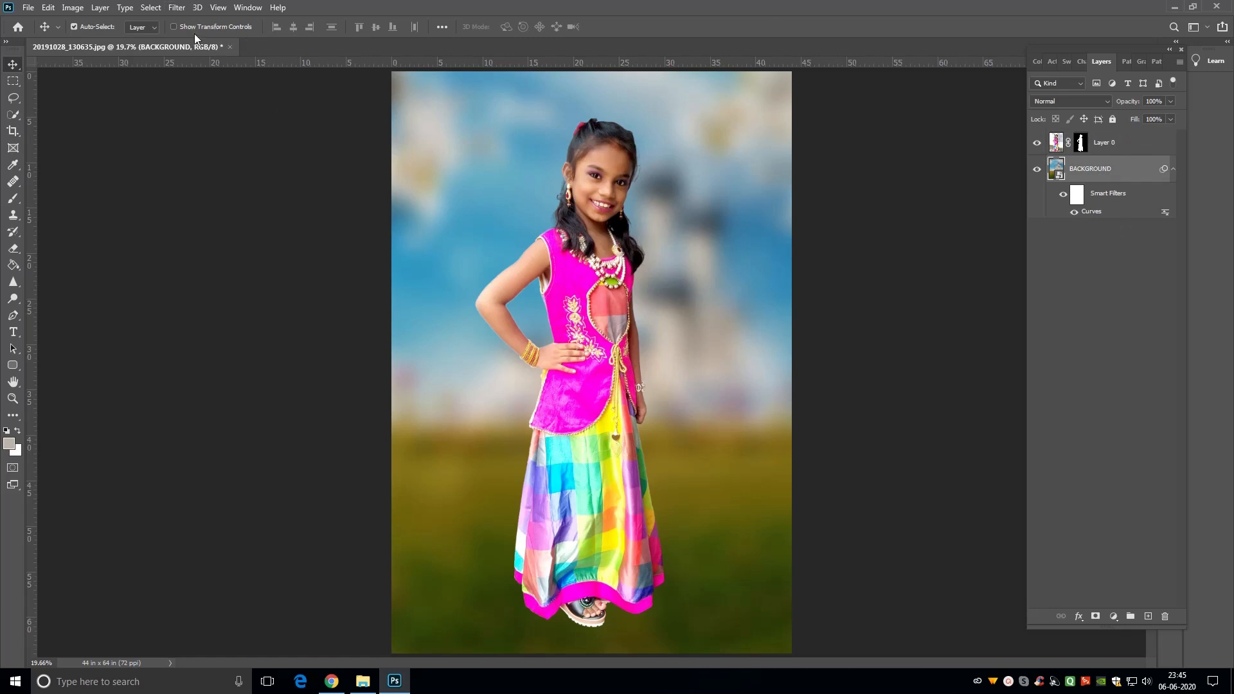
{"action": "left_click", "coordinate": [178, 9]}
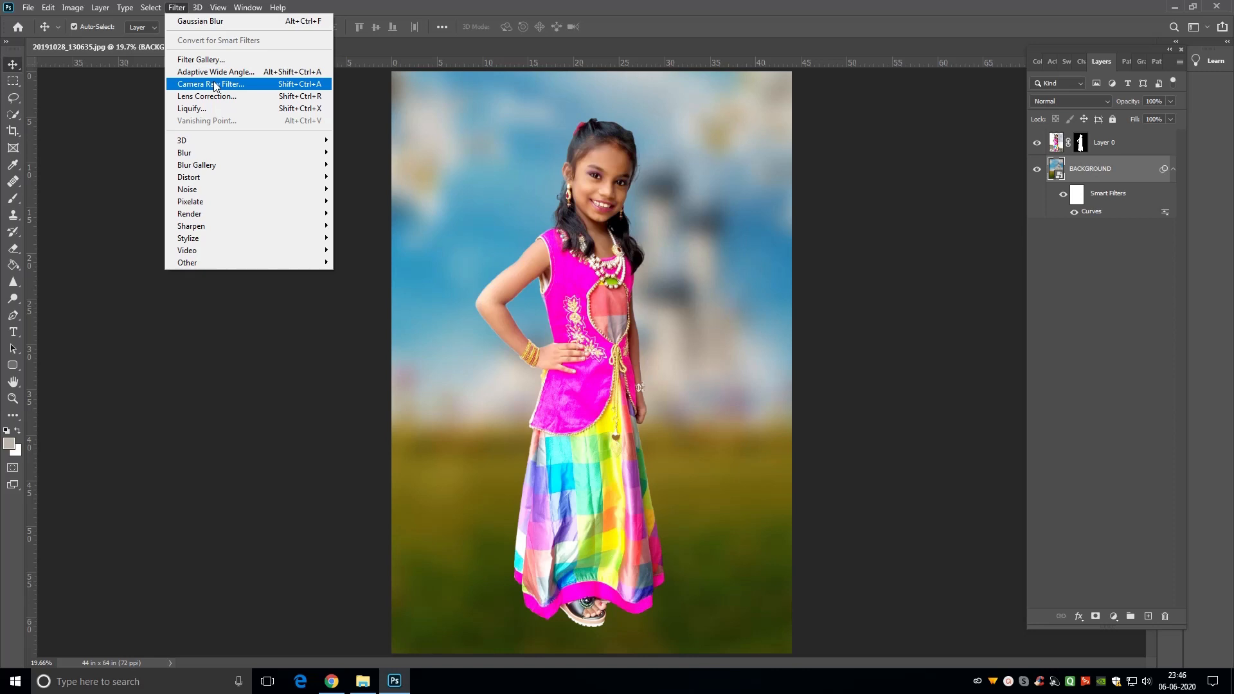
{"action": "left_click", "coordinate": [215, 86]}
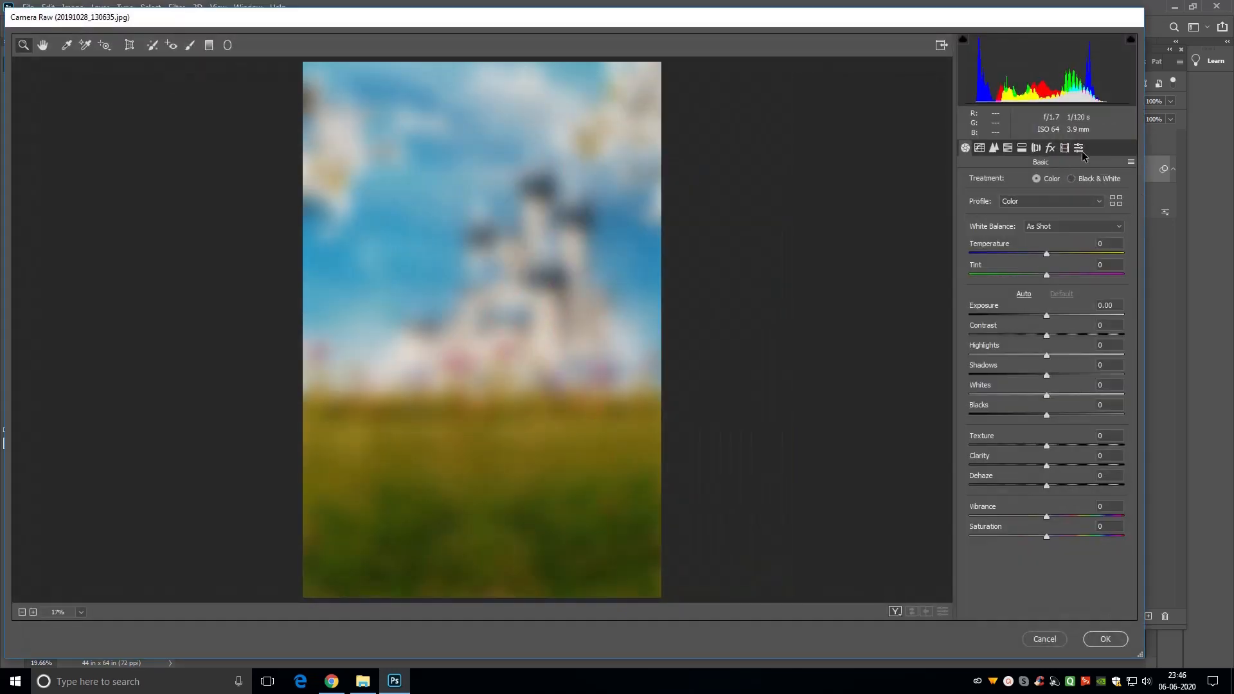
{"action": "left_click", "coordinate": [1080, 148]}
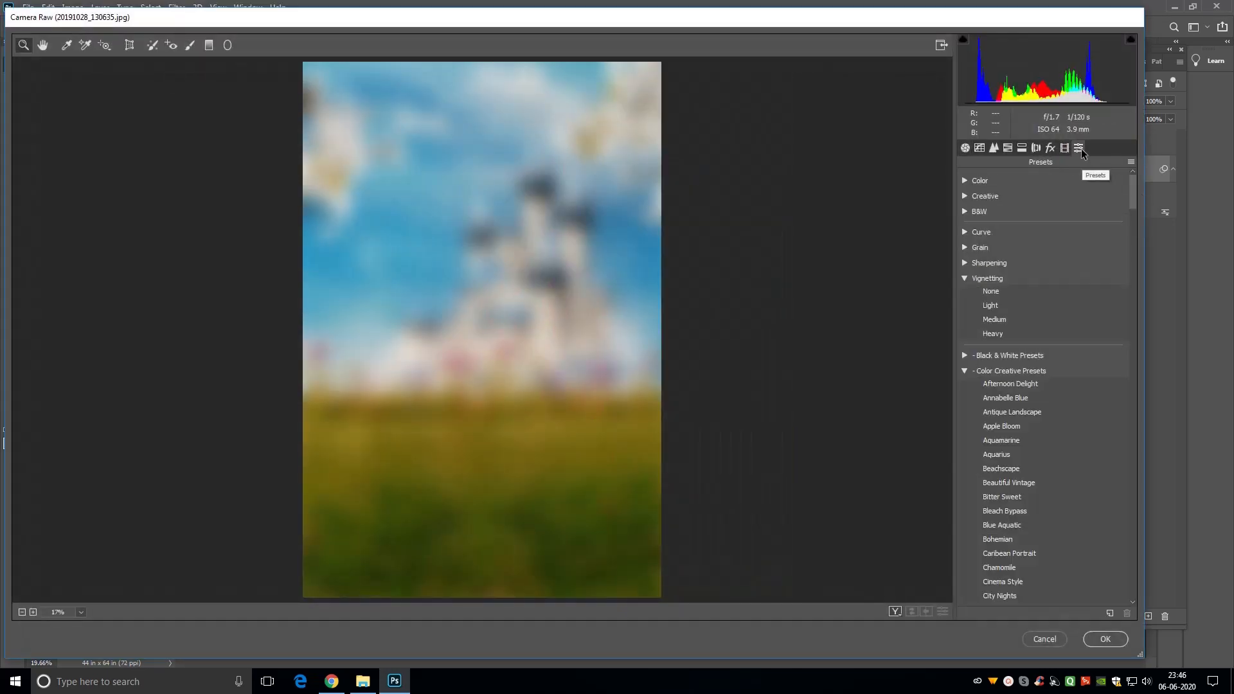
{"action": "left_click", "coordinate": [1000, 330]}
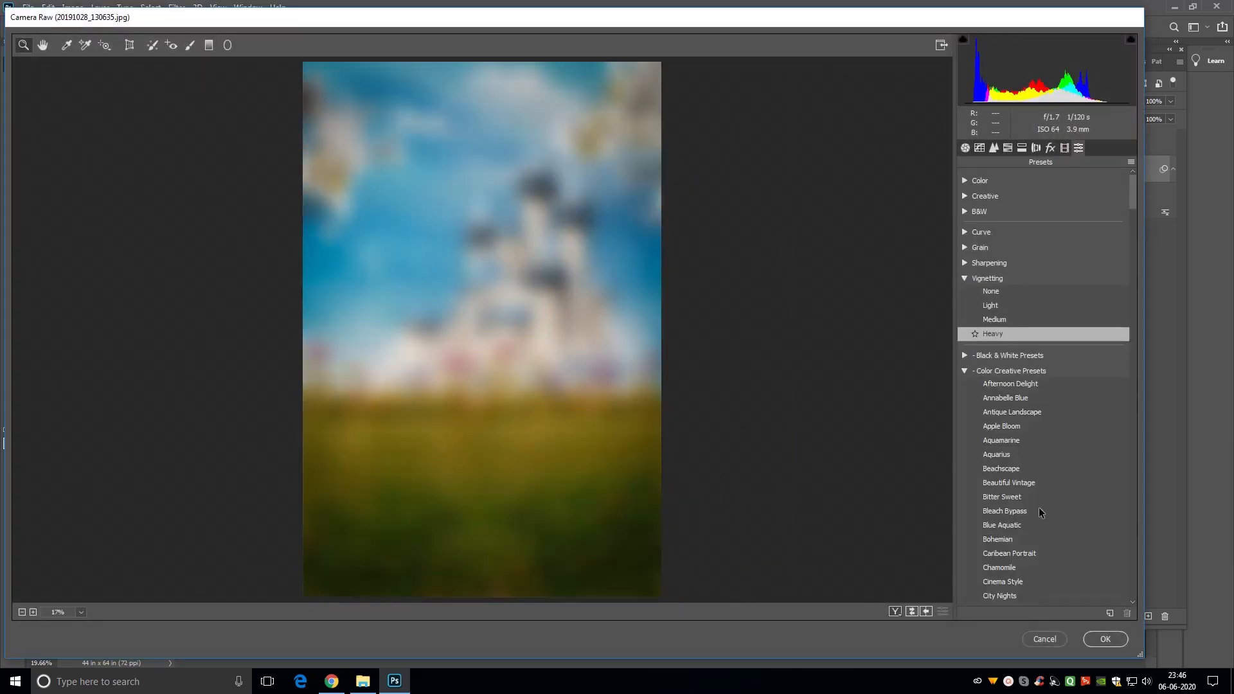
{"action": "left_click", "coordinate": [1105, 640]}
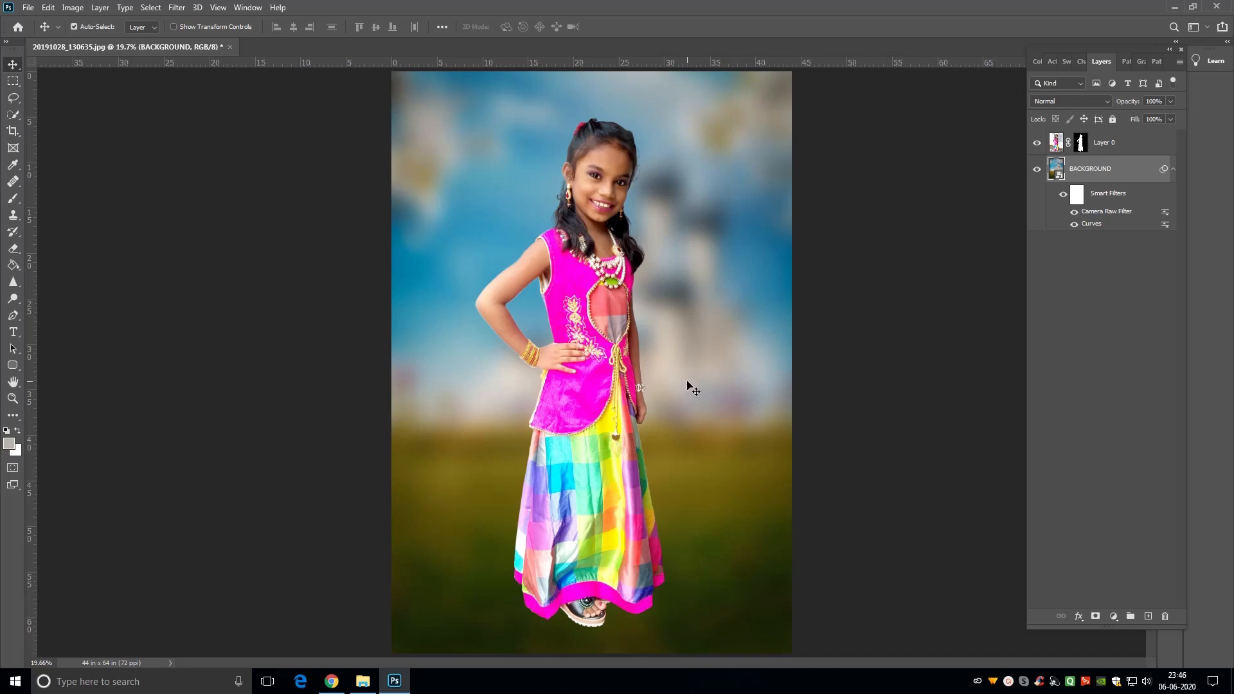
Step: Load Layer 0's mask as a selection around the girl and contract it by 1 pixel
{"action": "key", "text": "z"}
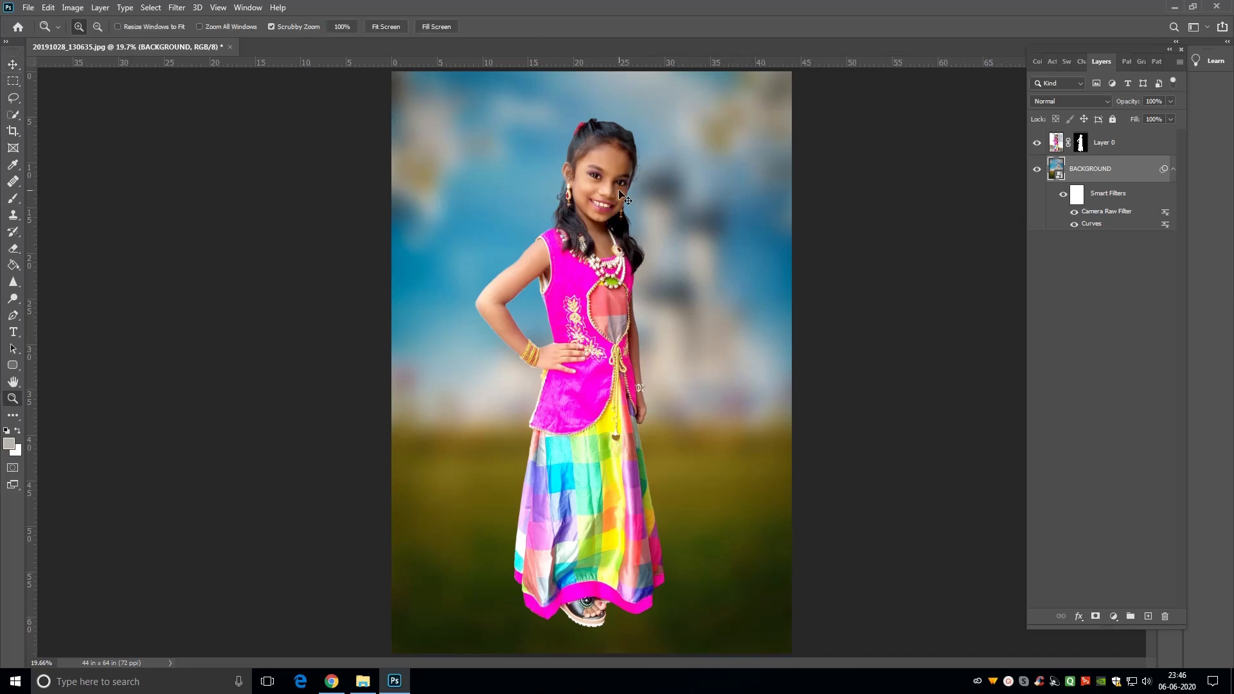
{"action": "left_click_drag", "start_coordinate": [620, 187], "coordinate": [671, 268]}
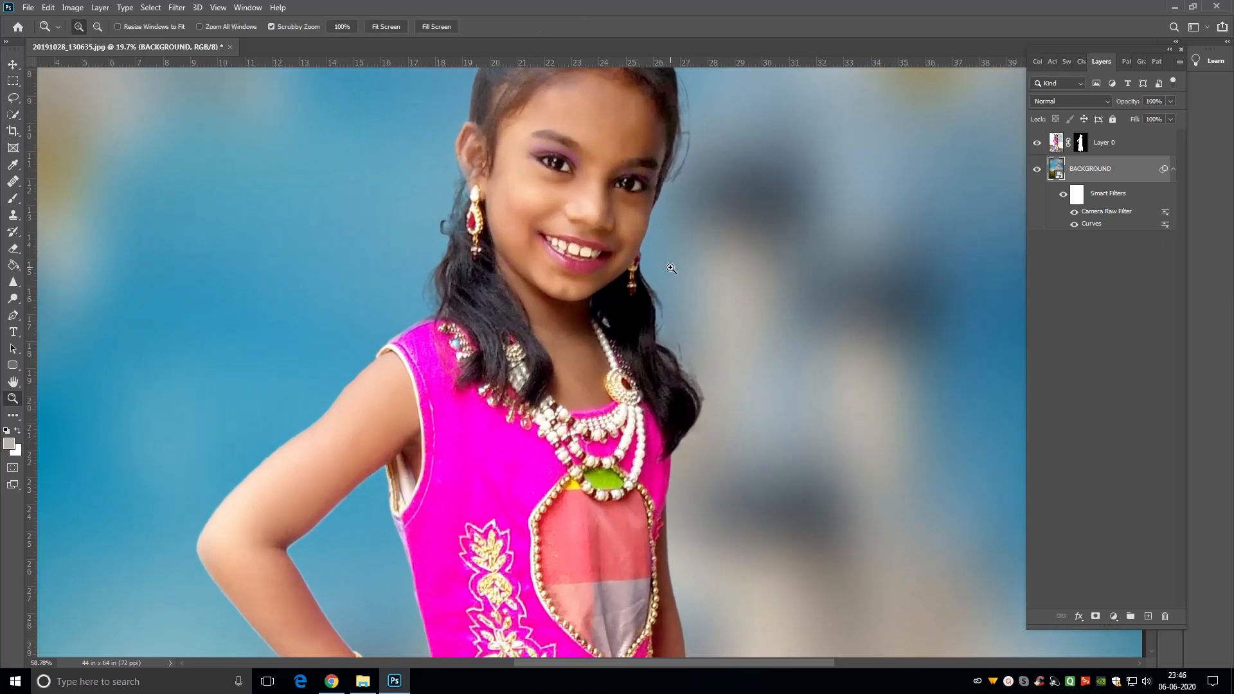
{"action": "right_click", "coordinate": [668, 239]}
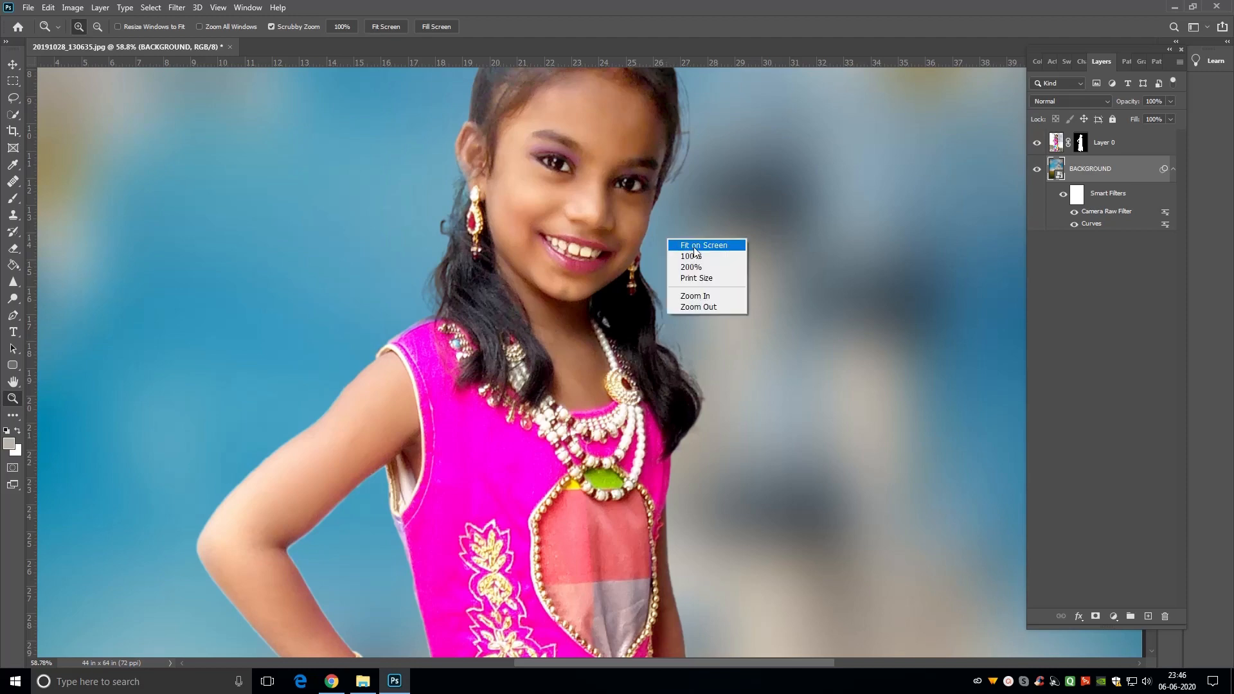
{"action": "left_click", "coordinate": [694, 245]}
{"action": "left_click_drag", "start_coordinate": [565, 364], "coordinate": [627, 397]}
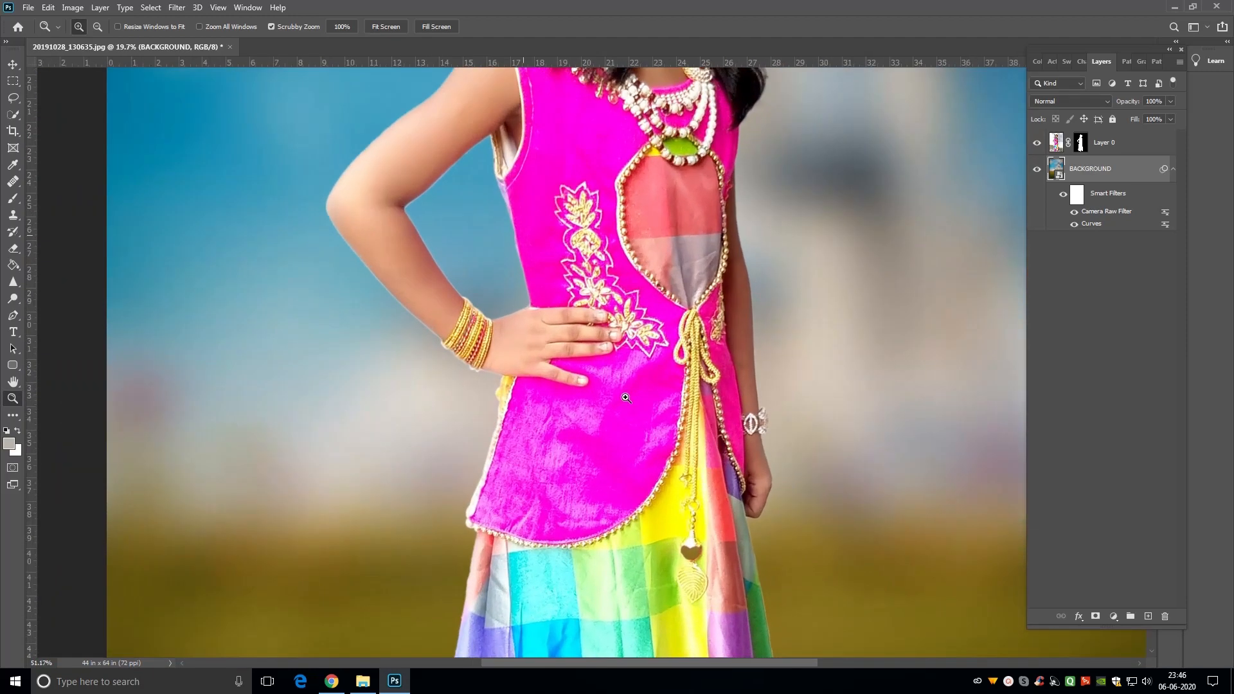
{"action": "left_click", "coordinate": [1080, 142], "text": "ctrl"}
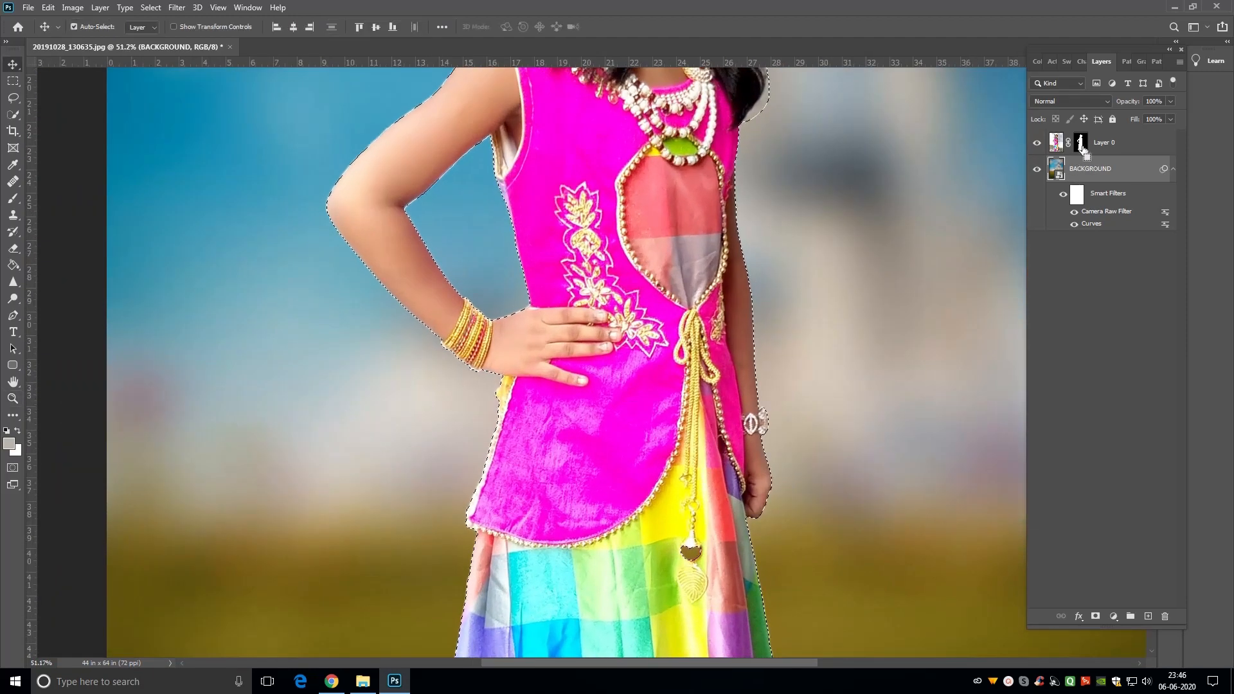
{"action": "left_click_drag", "start_coordinate": [510, 355], "coordinate": [493, 357]}
{"action": "key", "text": "v"}
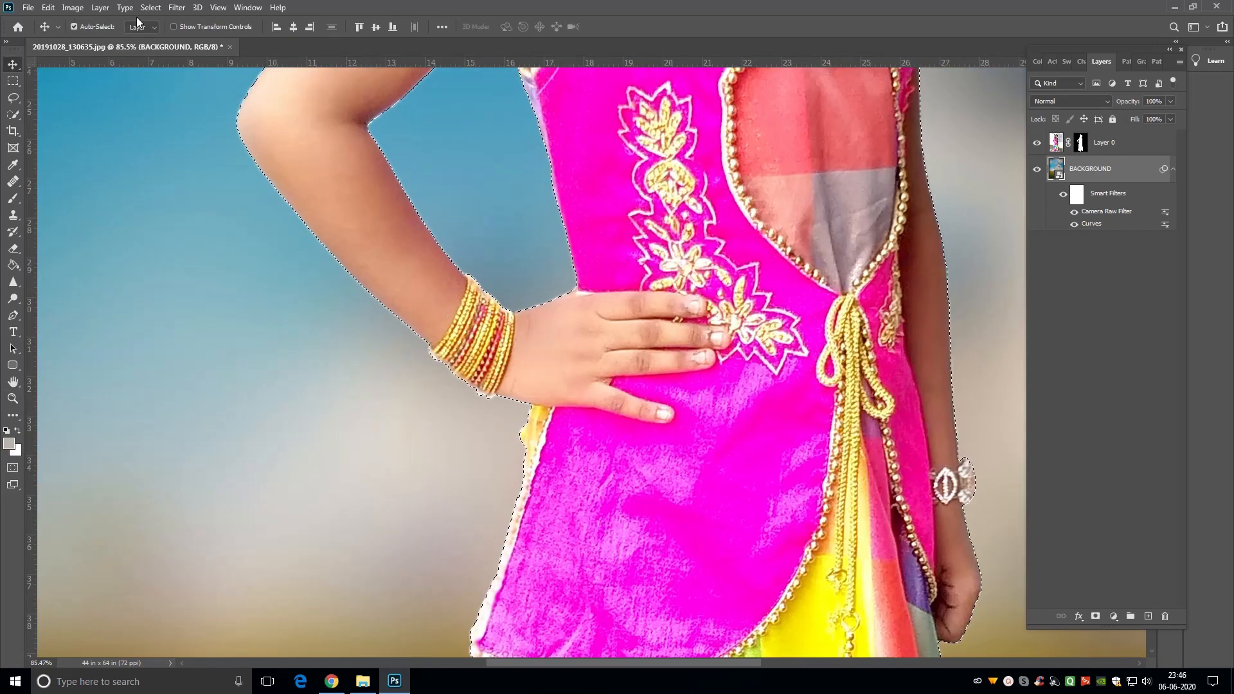
{"action": "left_click", "coordinate": [150, 7]}
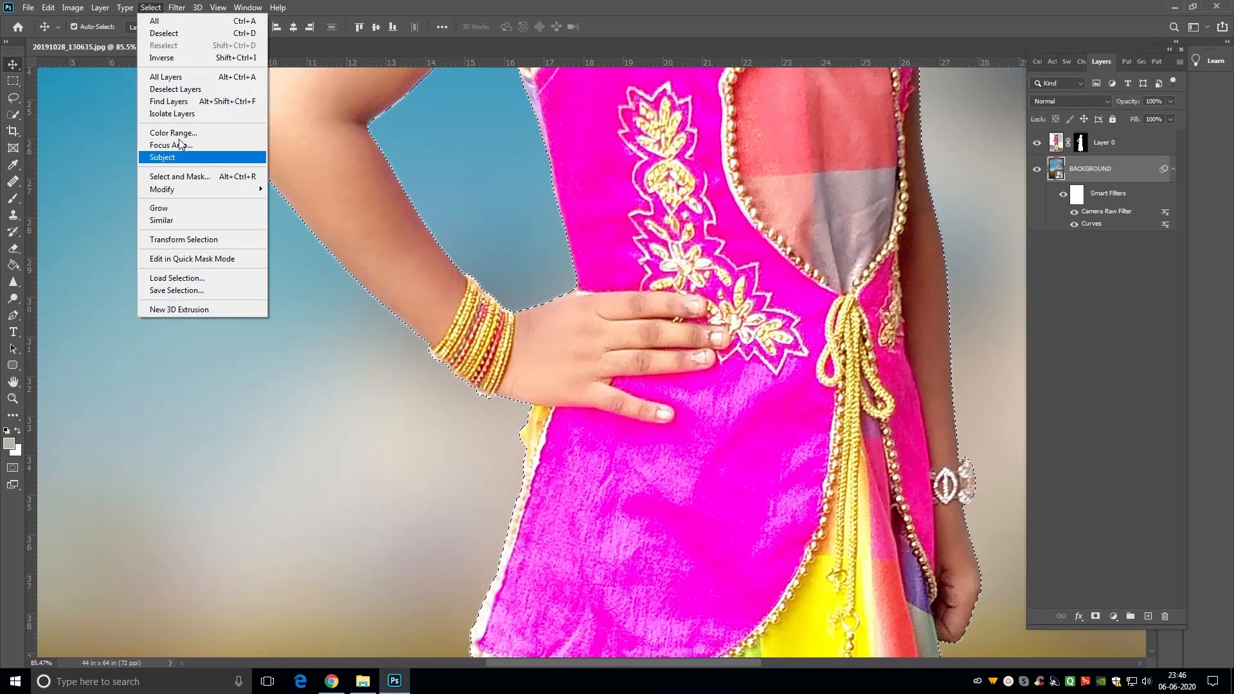
{"action": "mouse_move", "coordinate": [194, 193]}
{"action": "left_click", "coordinate": [311, 227]}
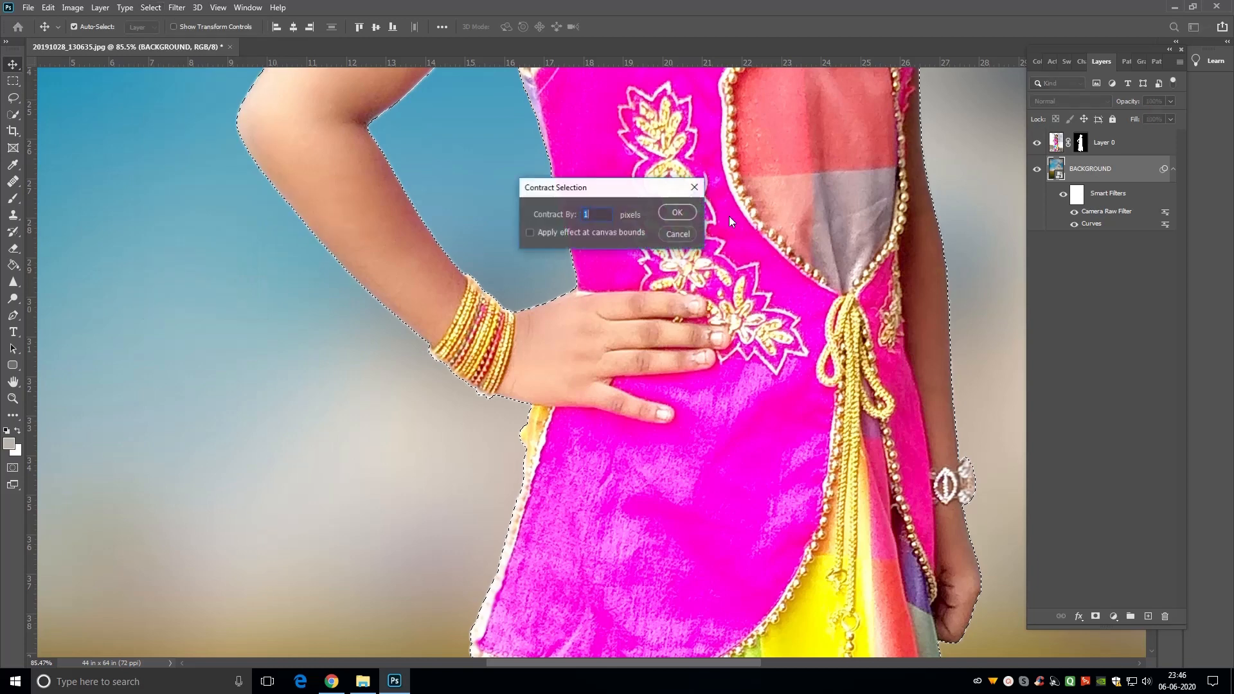
{"action": "key", "text": "Return"}
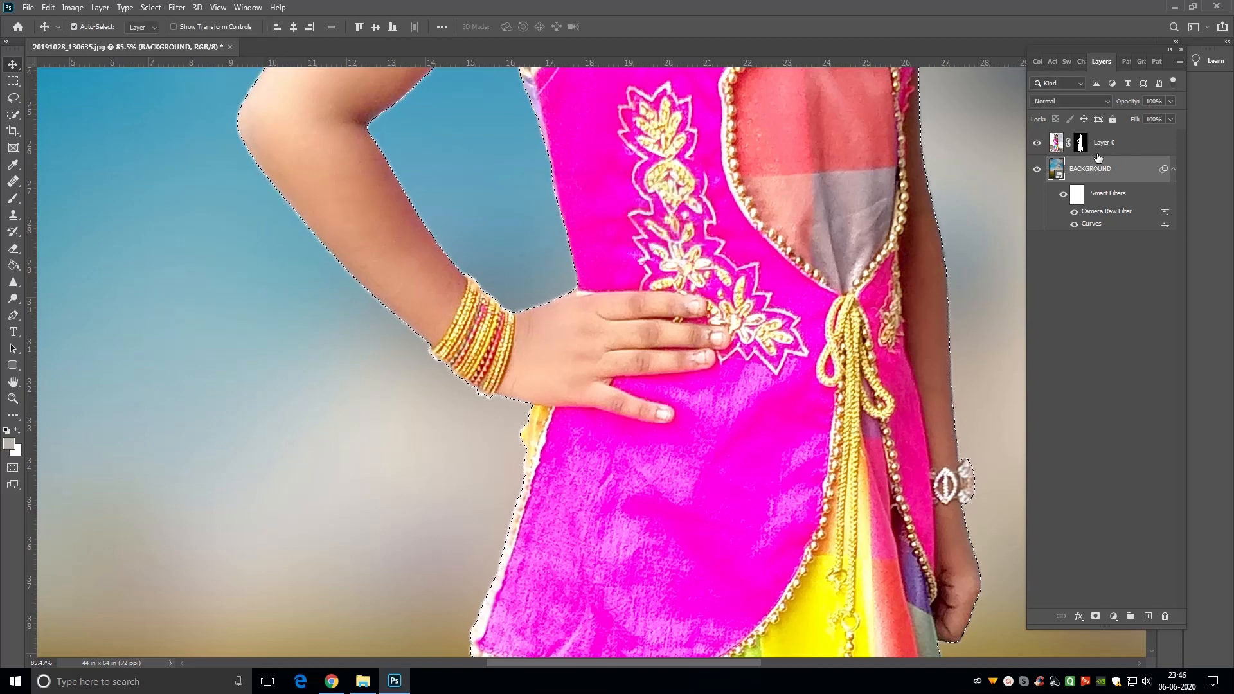
Step: Try filling the contracted selection on Layer 0's mask with the background colour, undo the fill and deselect
{"action": "left_click", "coordinate": [1080, 143]}
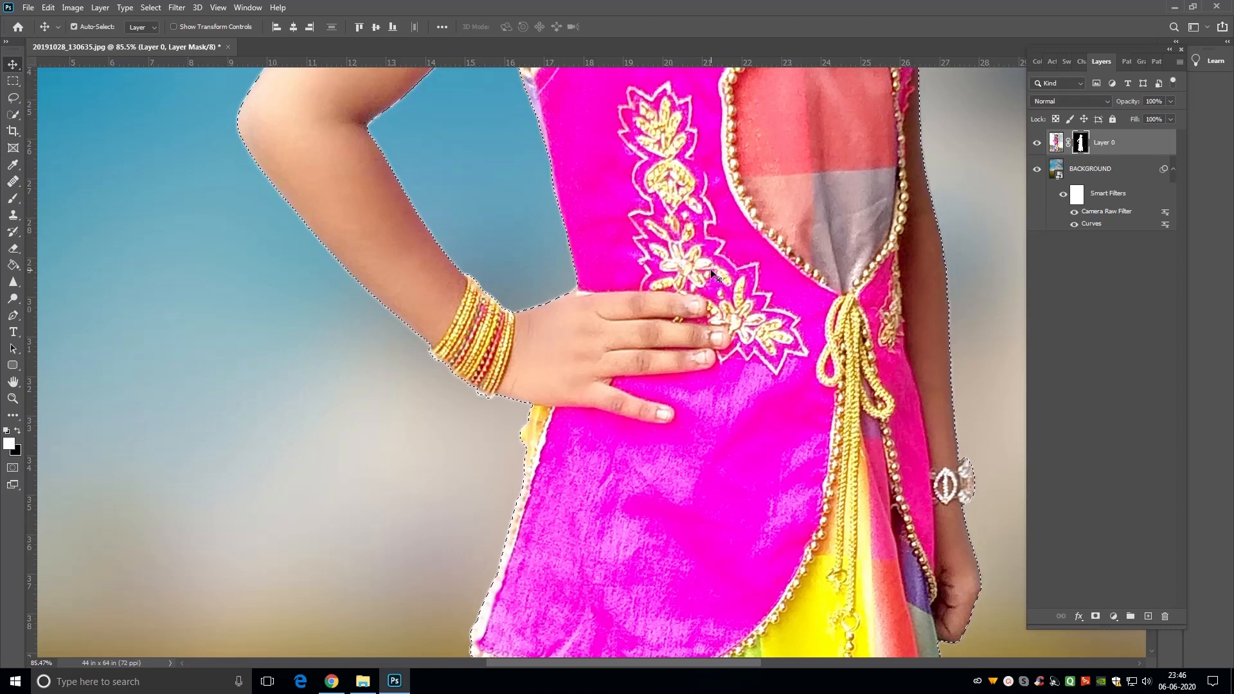
{"action": "key", "text": "ctrl+Delete"}
{"action": "key", "text": "ctrl+z"}
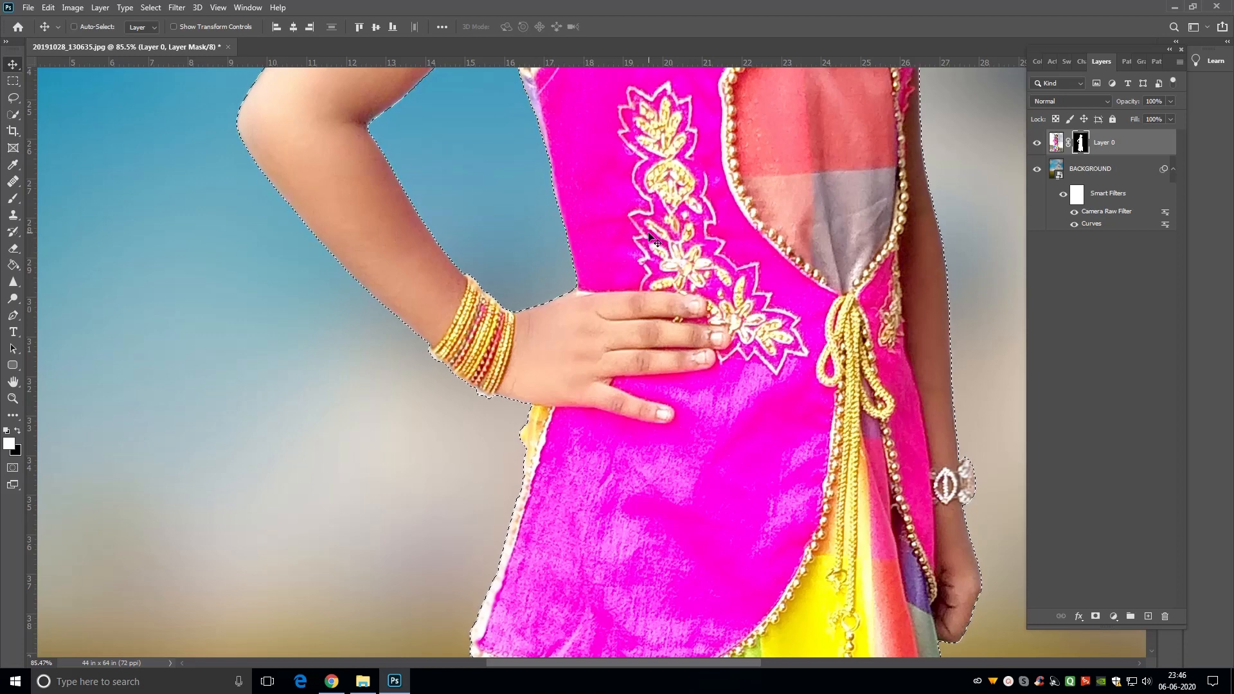
{"action": "key", "text": "ctrl+d"}
Step: Inspect the girl's cut-out edges and hair against the vignetted background, ending with the whole image in view
{"action": "key", "text": "ctrl+minus"}
{"action": "key", "text": "ctrl+minus"}
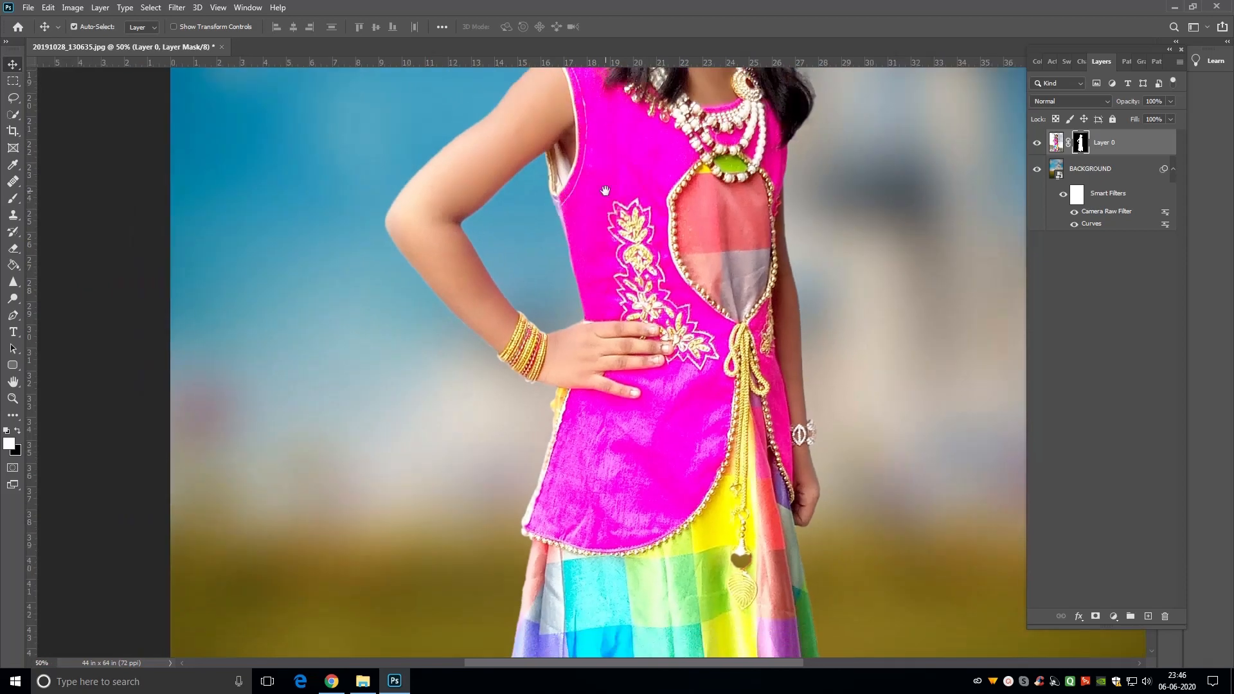
{"action": "left_click_drag", "start_coordinate": [605, 191], "coordinate": [508, 544]}
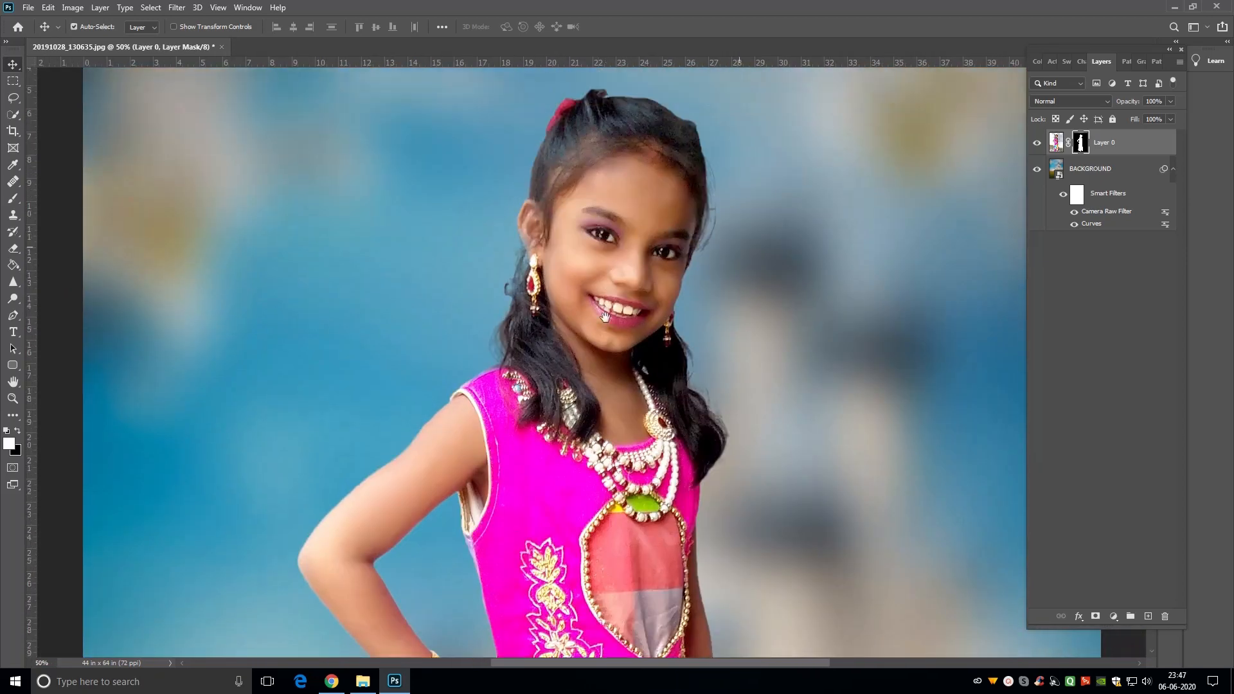
{"action": "key", "text": "z"}
{"action": "right_click", "coordinate": [725, 215]}
{"action": "left_click", "coordinate": [680, 223]}
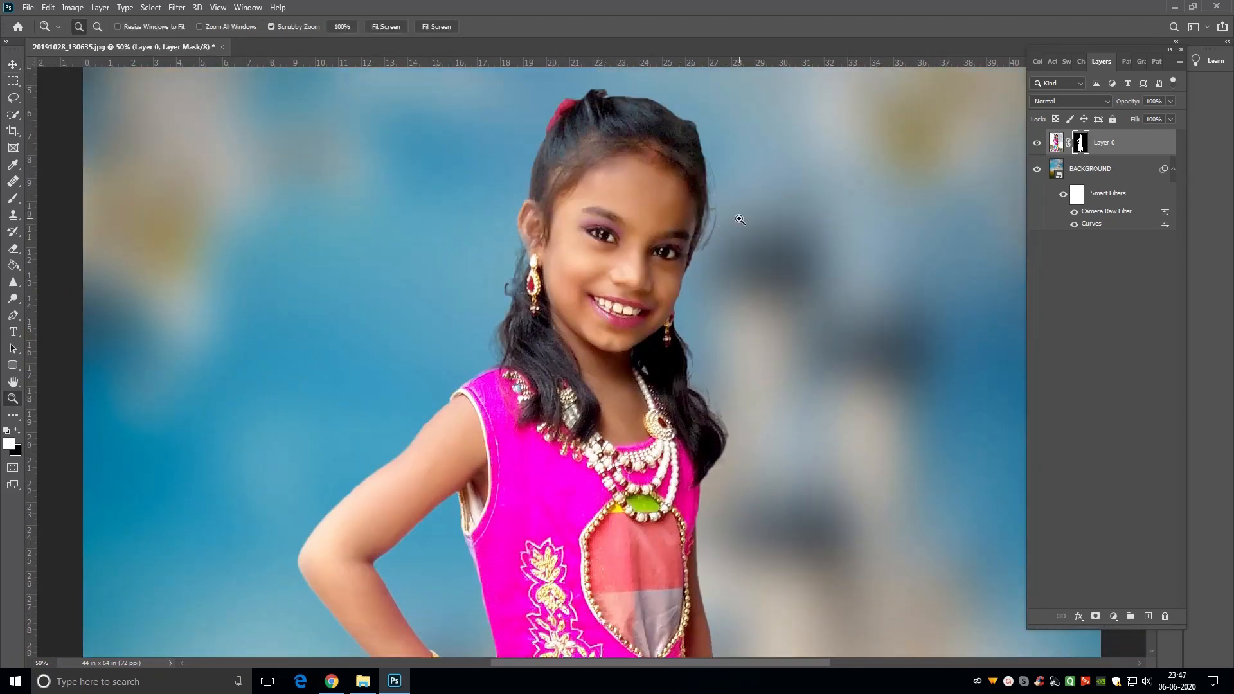
{"action": "right_click", "coordinate": [735, 215]}
{"action": "left_click", "coordinate": [771, 224]}
{"action": "key", "text": "v"}
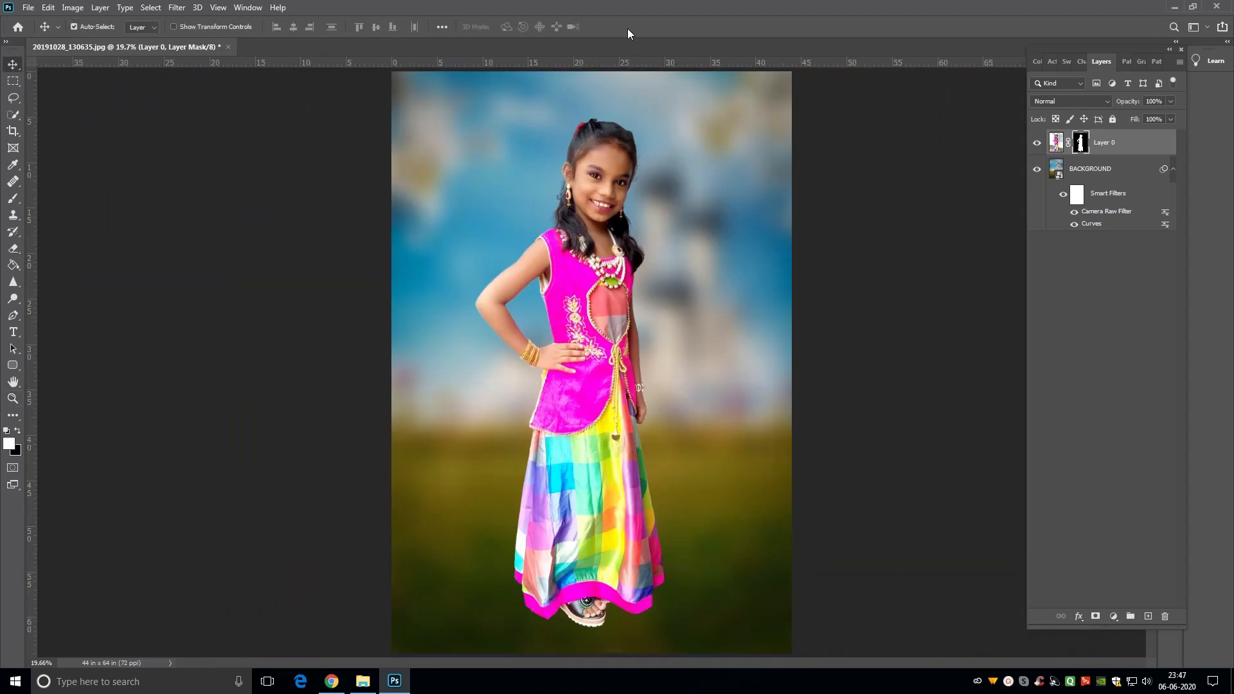
Step: Add a Levels adjustment layer above Layer 0 with the RGB black point at 6 and midtones at 1.13
{"action": "left_click", "coordinate": [1095, 143]}
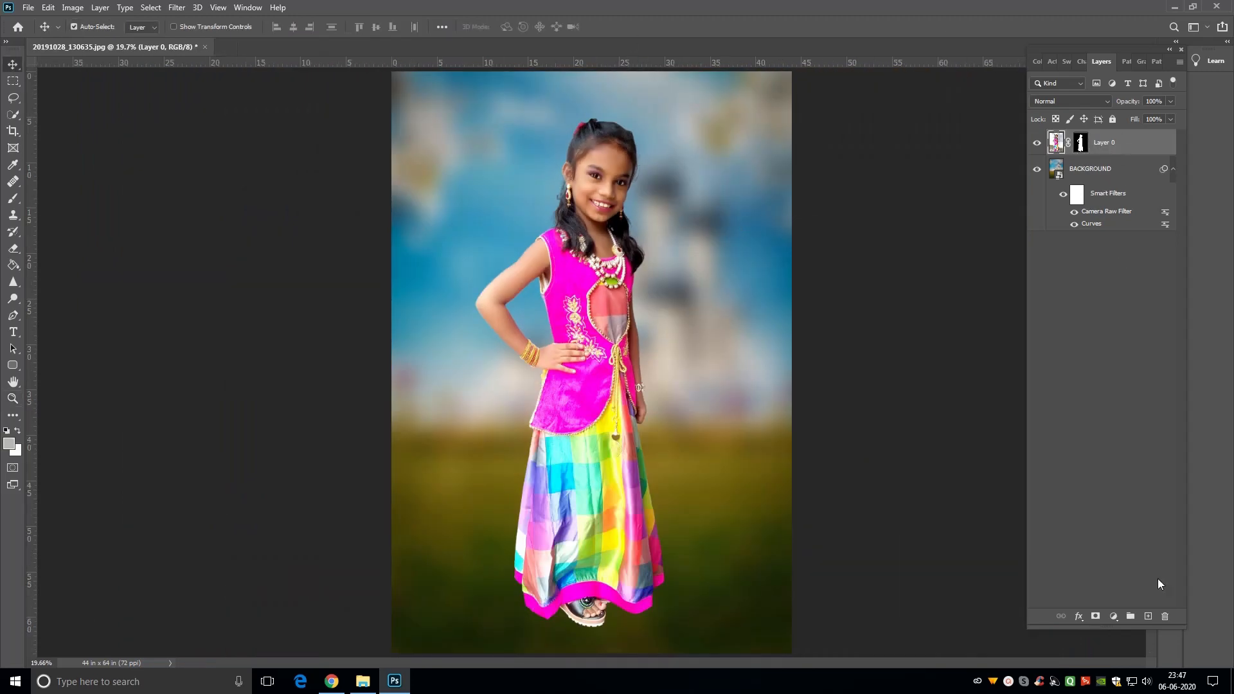
{"action": "left_click", "coordinate": [1113, 617]}
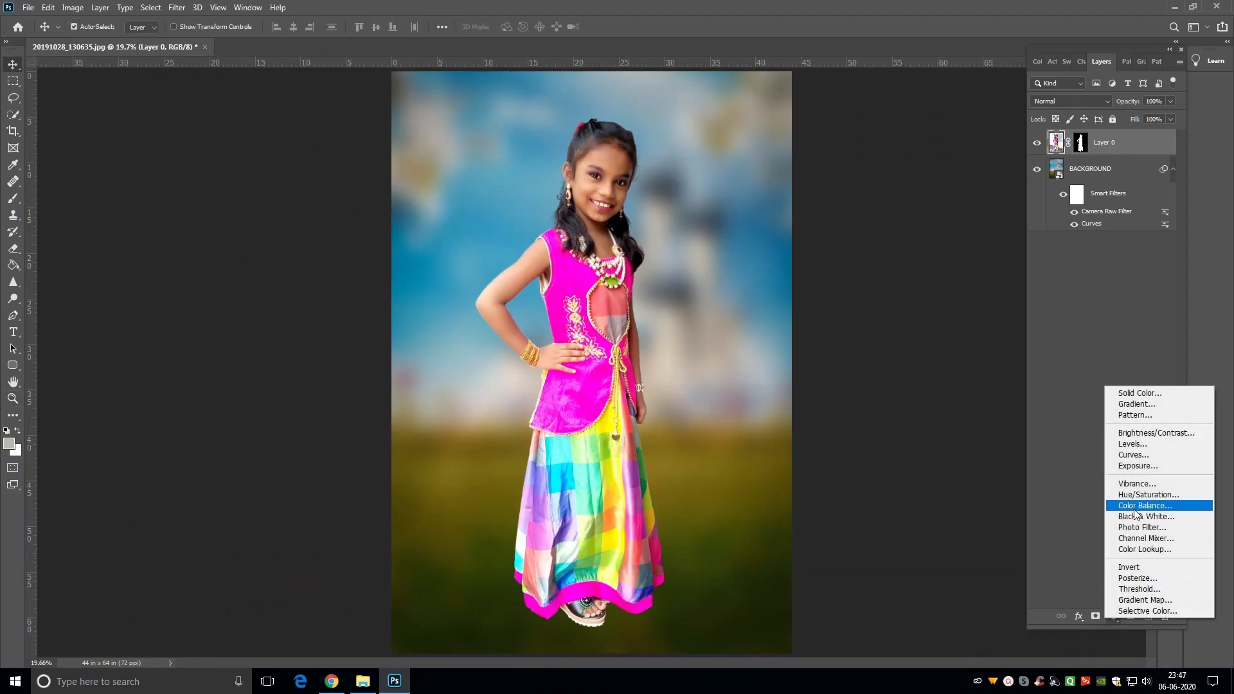
{"action": "left_click", "coordinate": [1123, 444]}
{"action": "left_click_drag", "start_coordinate": [861, 272], "coordinate": [863, 273]}
{"action": "left_click_drag", "start_coordinate": [786, 270], "coordinate": [795, 272]}
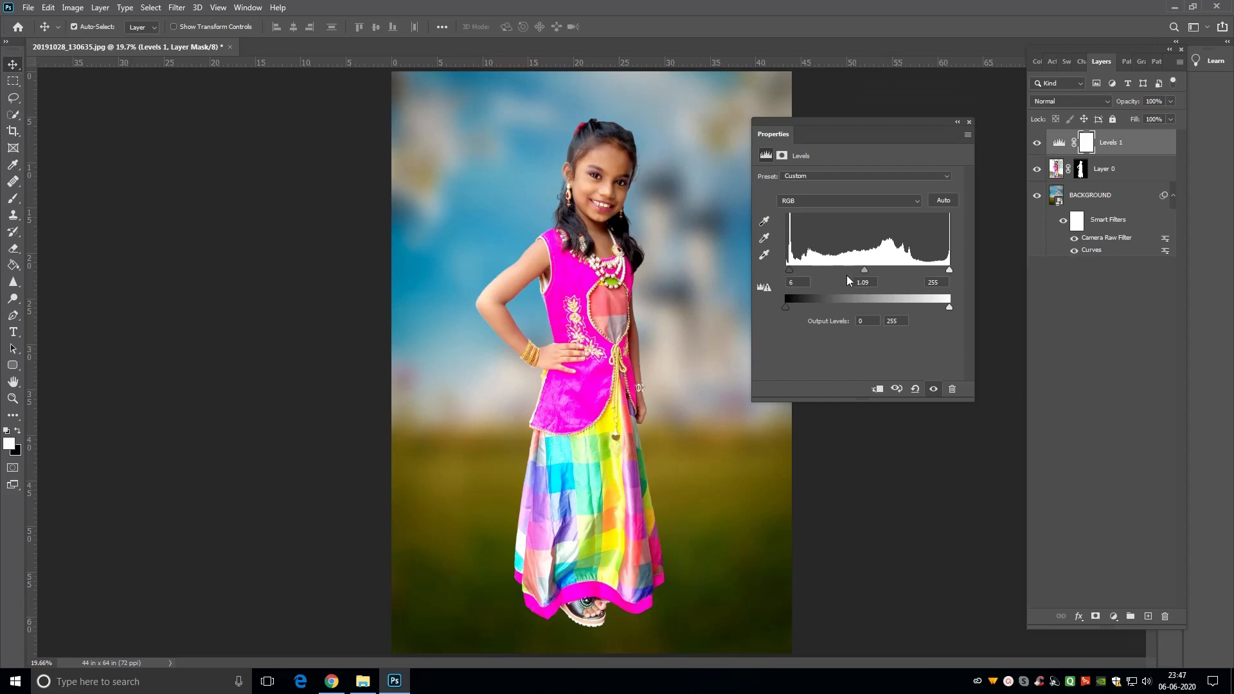
{"action": "left_click_drag", "start_coordinate": [863, 272], "coordinate": [861, 272]}
Step: Set the Blue channel's midtones to 1.06 in the Levels adjustment and close its settings
{"action": "left_click", "coordinate": [820, 199]}
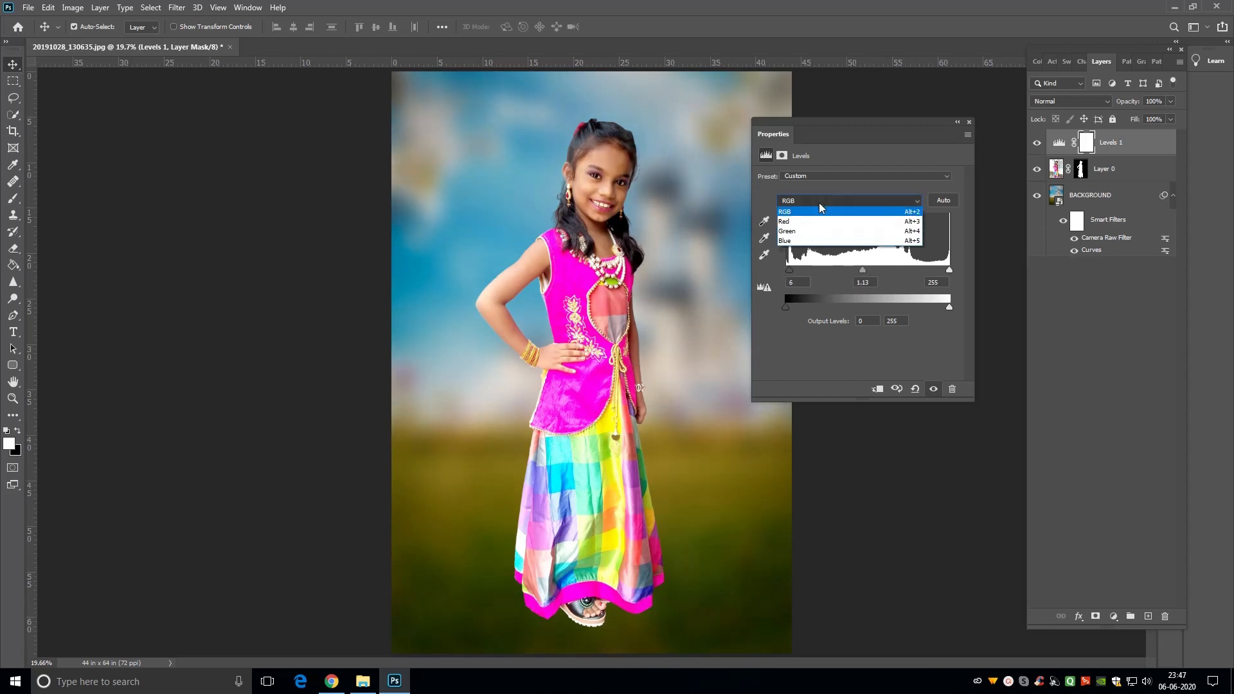
{"action": "left_click", "coordinate": [798, 240]}
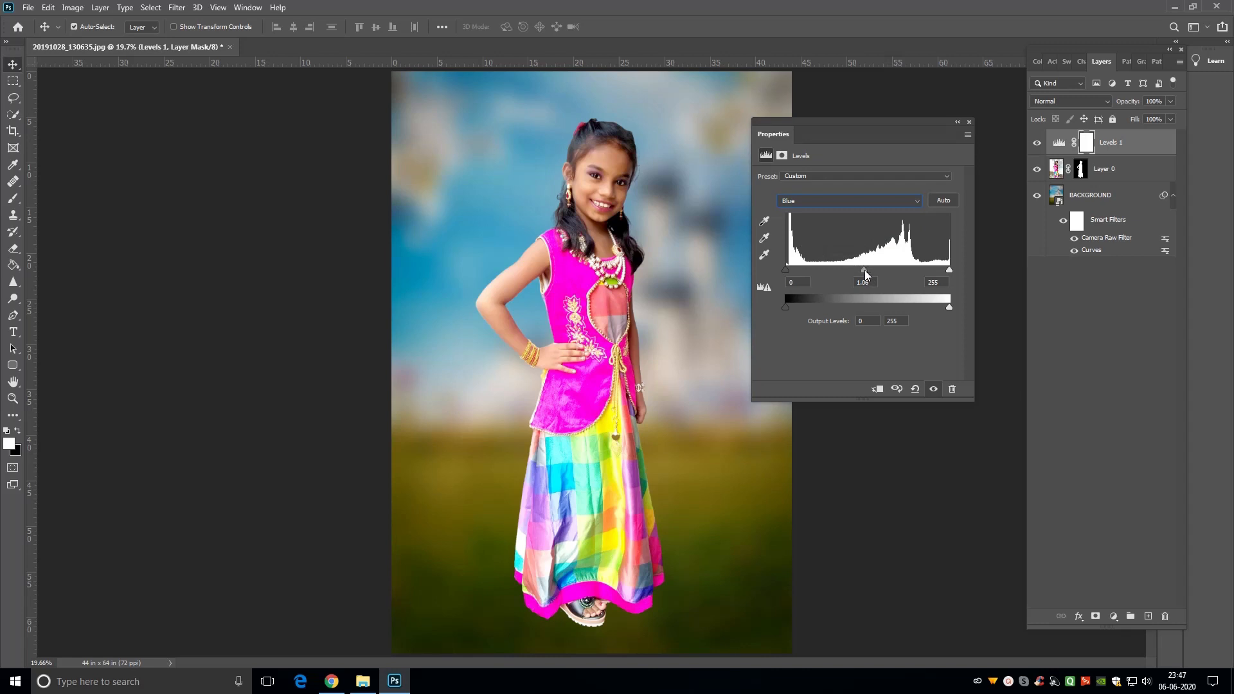
{"action": "left_click", "coordinate": [969, 122]}
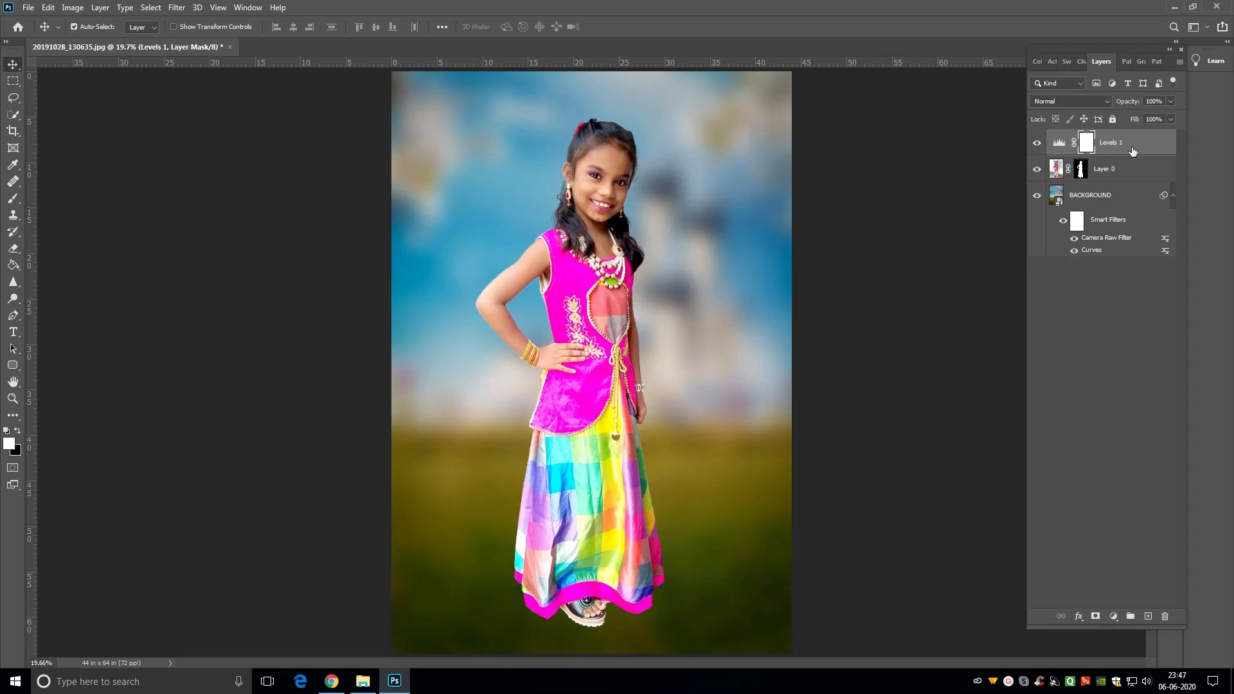
Step: Add a Hue/Saturation adjustment layer above Levels 1 and lower the Yellows' lightness to about -9
{"action": "left_click", "coordinate": [1058, 142]}
{"action": "left_click", "coordinate": [1113, 616]}
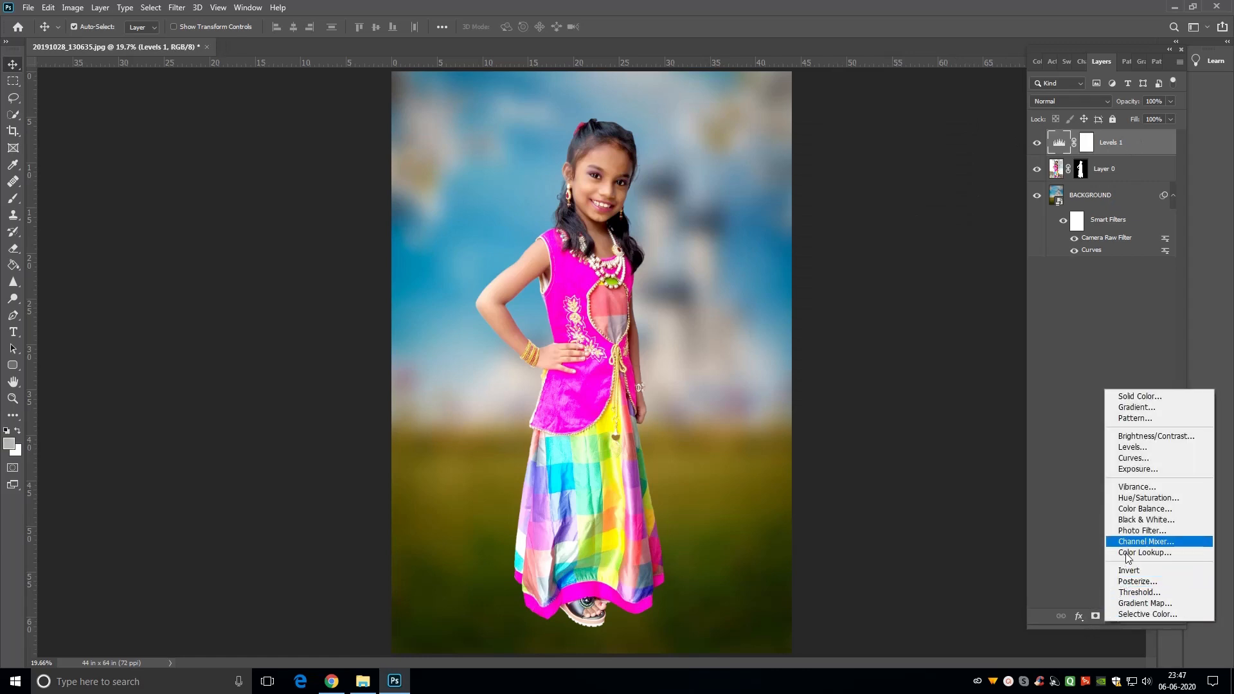
{"action": "left_click", "coordinate": [1141, 498]}
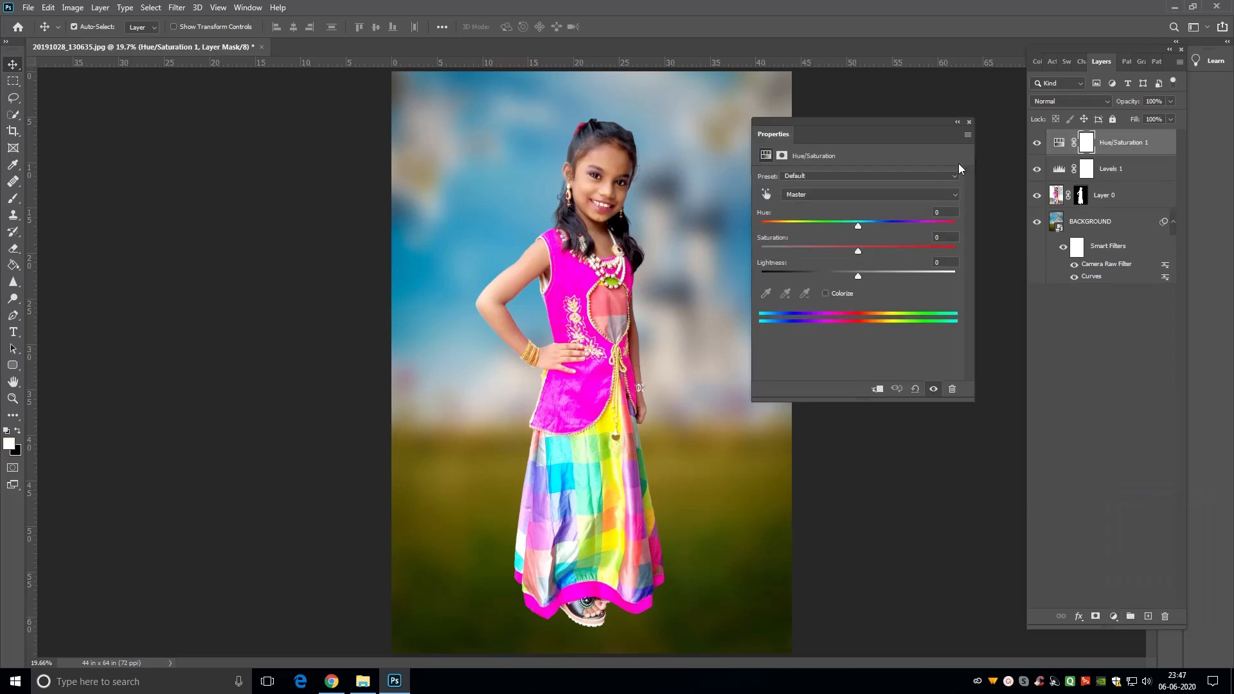
{"action": "left_click", "coordinate": [899, 194]}
{"action": "left_click", "coordinate": [835, 217]}
{"action": "left_click", "coordinate": [765, 294]}
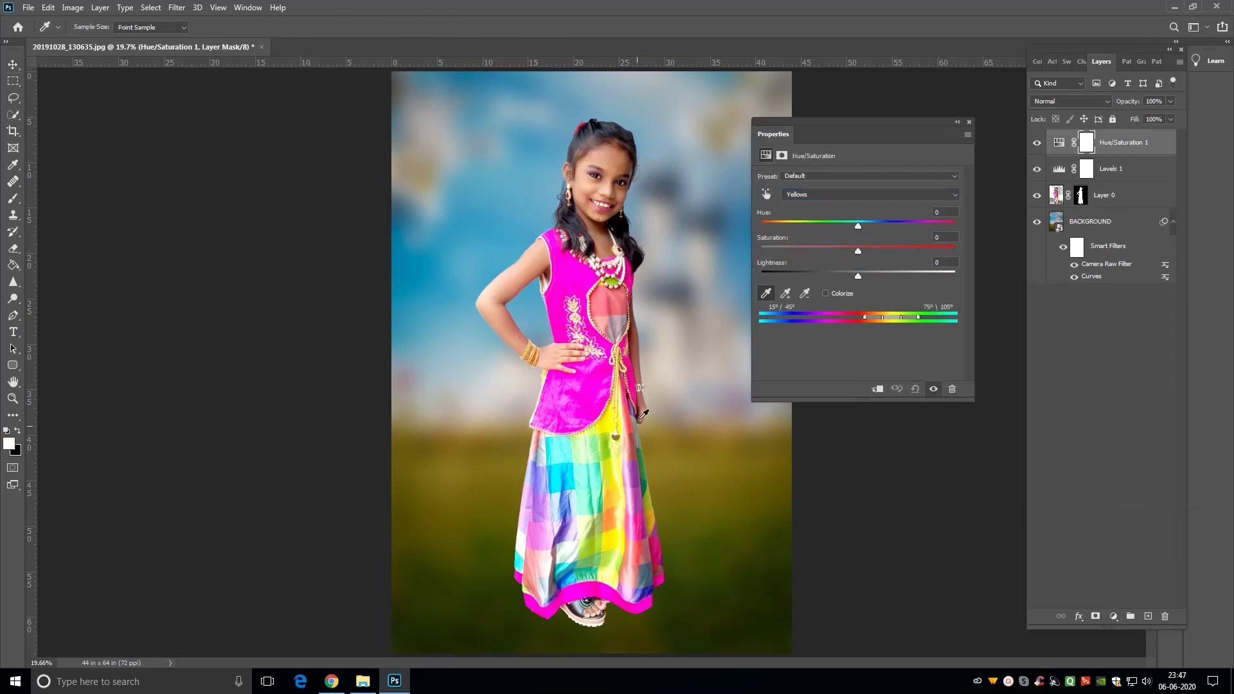
{"action": "left_click", "coordinate": [850, 275]}
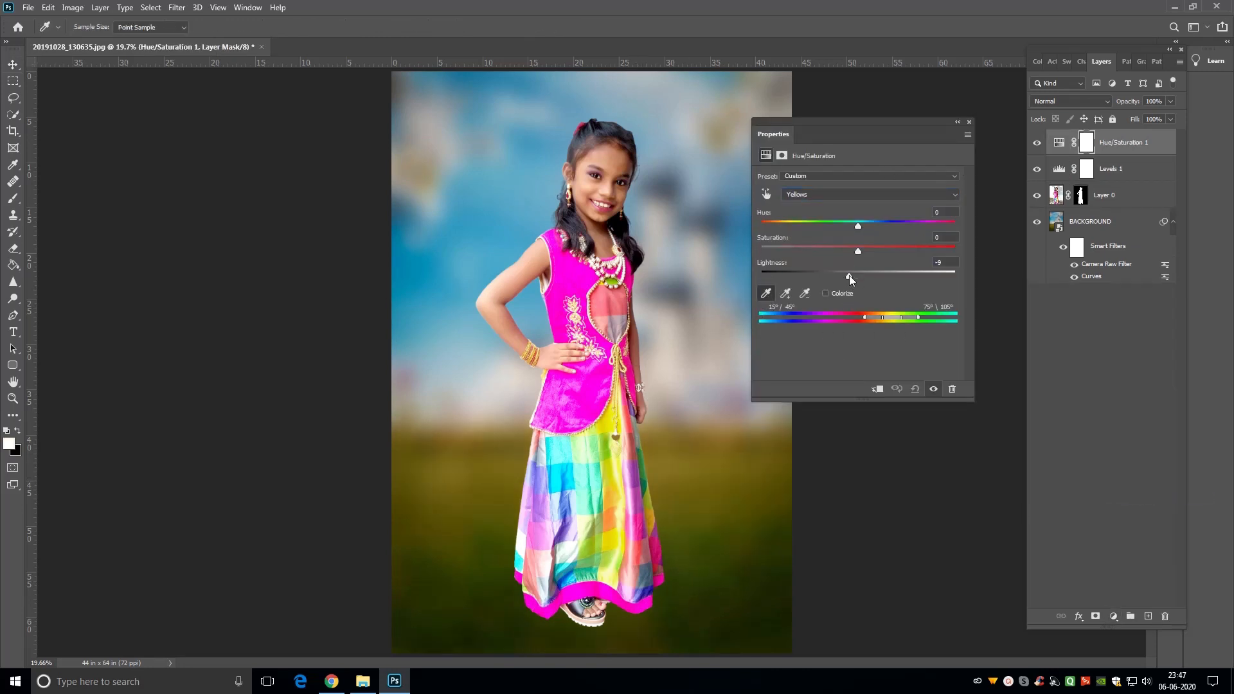
{"action": "mouse_move", "coordinate": [866, 251]}
{"action": "left_mouse_down"}
{"action": "mouse_move", "coordinate": [876, 251]}
{"action": "mouse_move", "coordinate": [857, 229]}
{"action": "left_mouse_up"}
{"action": "left_click_drag", "start_coordinate": [849, 277], "coordinate": [848, 278]}
Step: Sample the skirt's cyan for the Cyans range and set its saturation to +9 and lightness to -16
{"action": "left_click", "coordinate": [827, 196]}
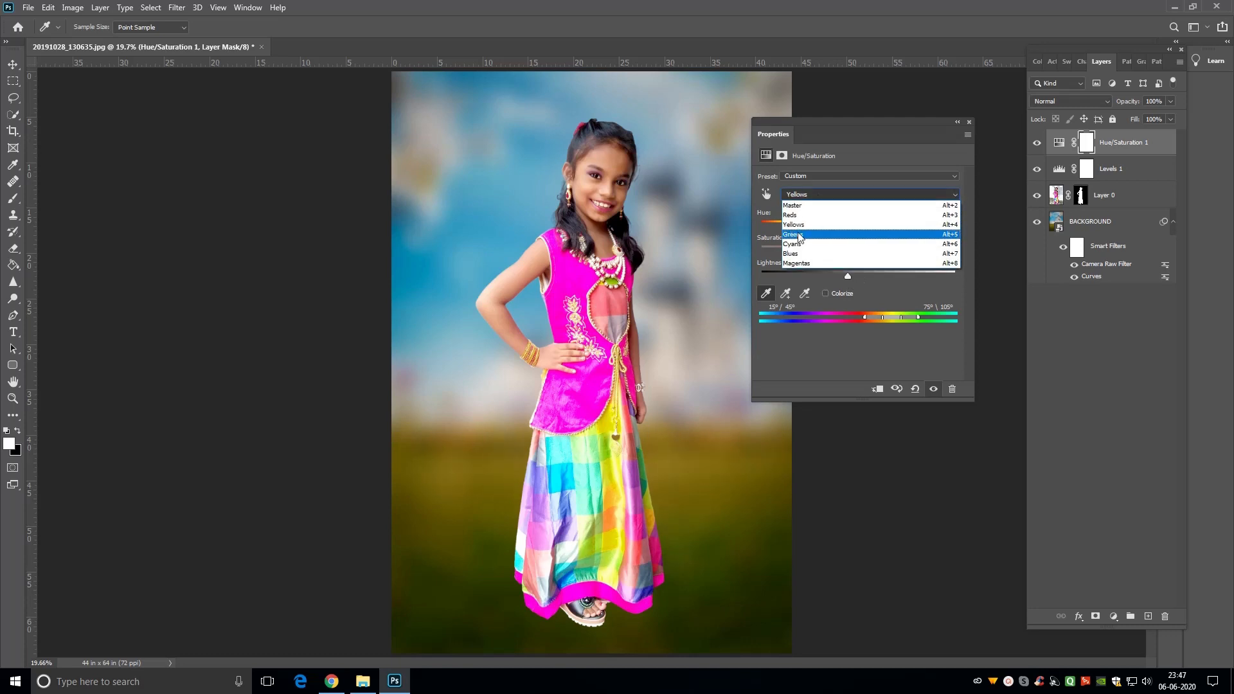
{"action": "left_click", "coordinate": [803, 238]}
{"action": "left_click", "coordinate": [766, 293]}
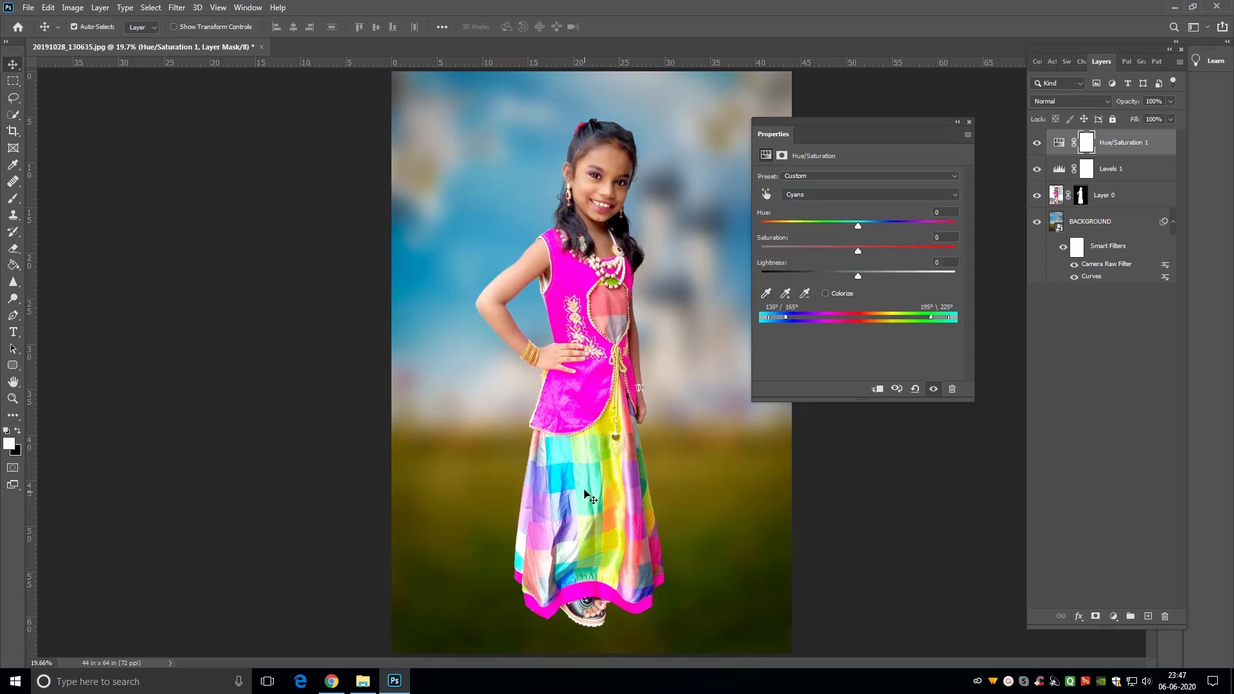
{"action": "left_click", "coordinate": [762, 290]}
{"action": "left_click", "coordinate": [587, 505]}
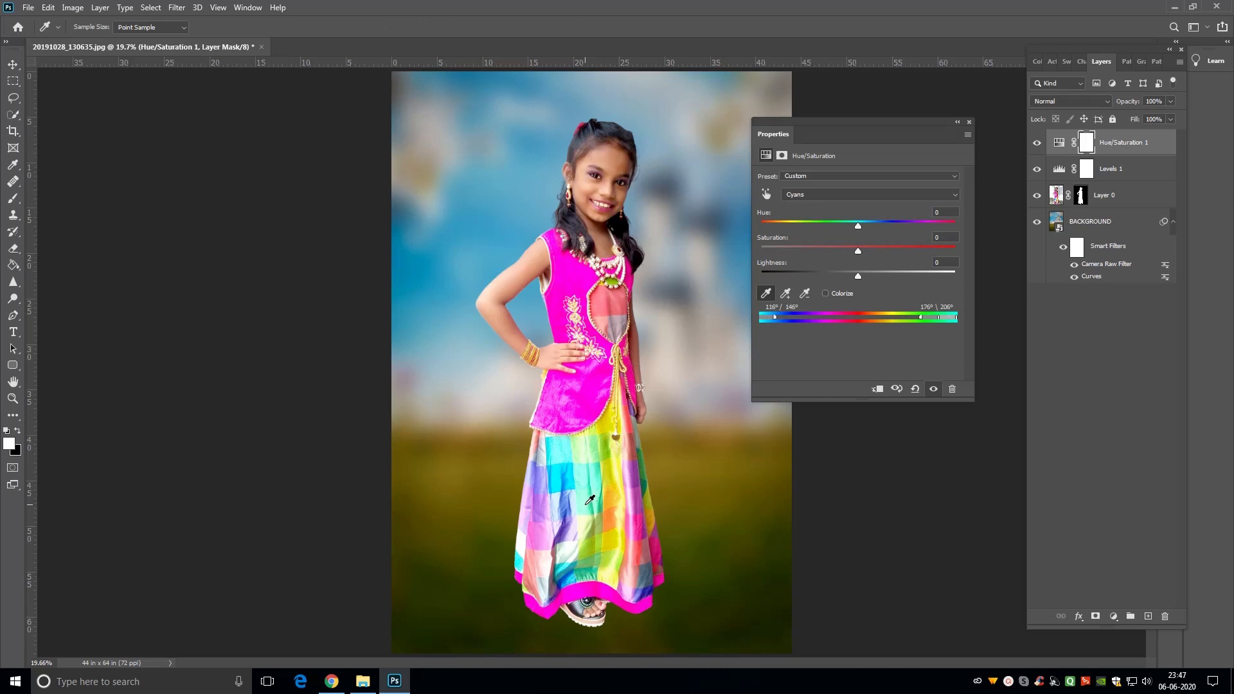
{"action": "left_click_drag", "start_coordinate": [857, 276], "coordinate": [847, 276]}
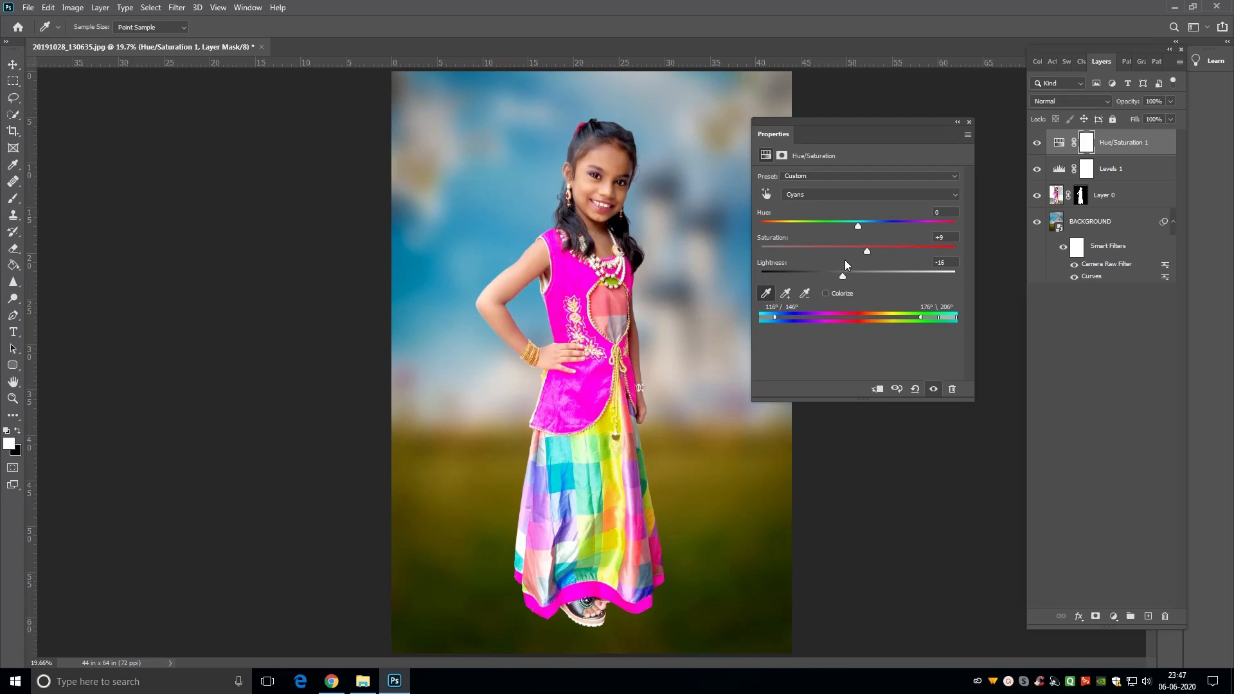
Step: Sample the Magentas range from the girl's top, then slightly lower its lightness and shift its hue
{"action": "left_click", "coordinate": [835, 194]}
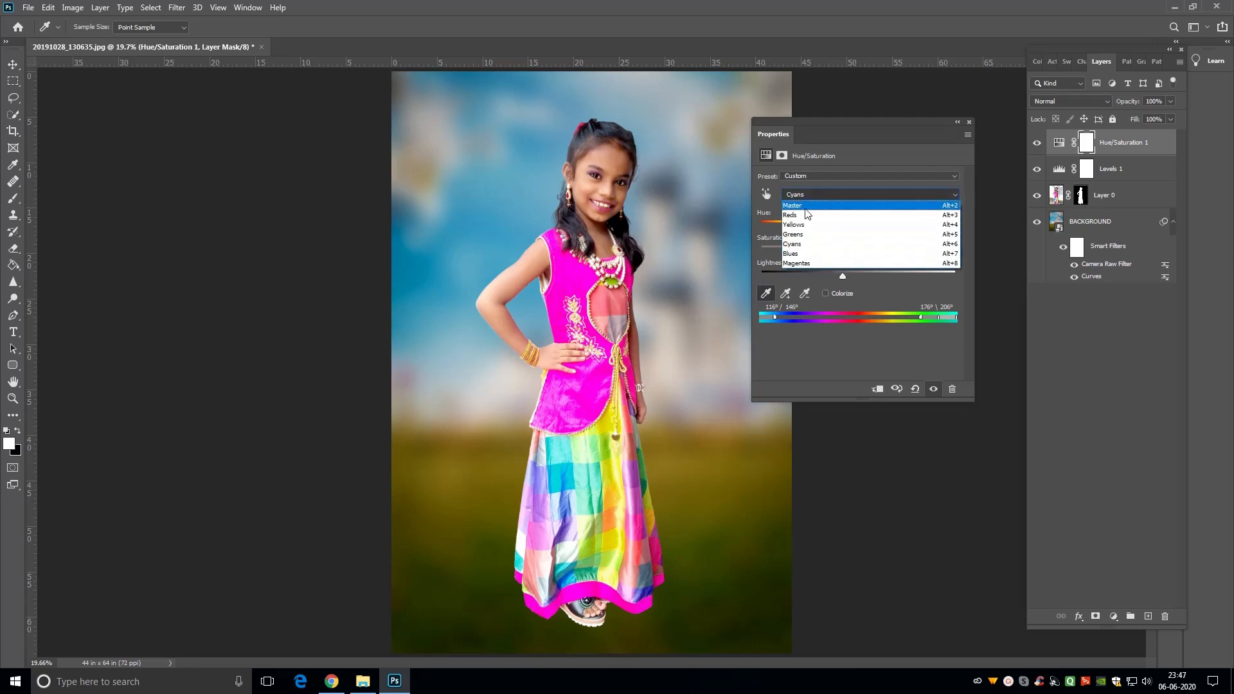
{"action": "left_click", "coordinate": [795, 265]}
{"action": "left_click", "coordinate": [616, 285]}
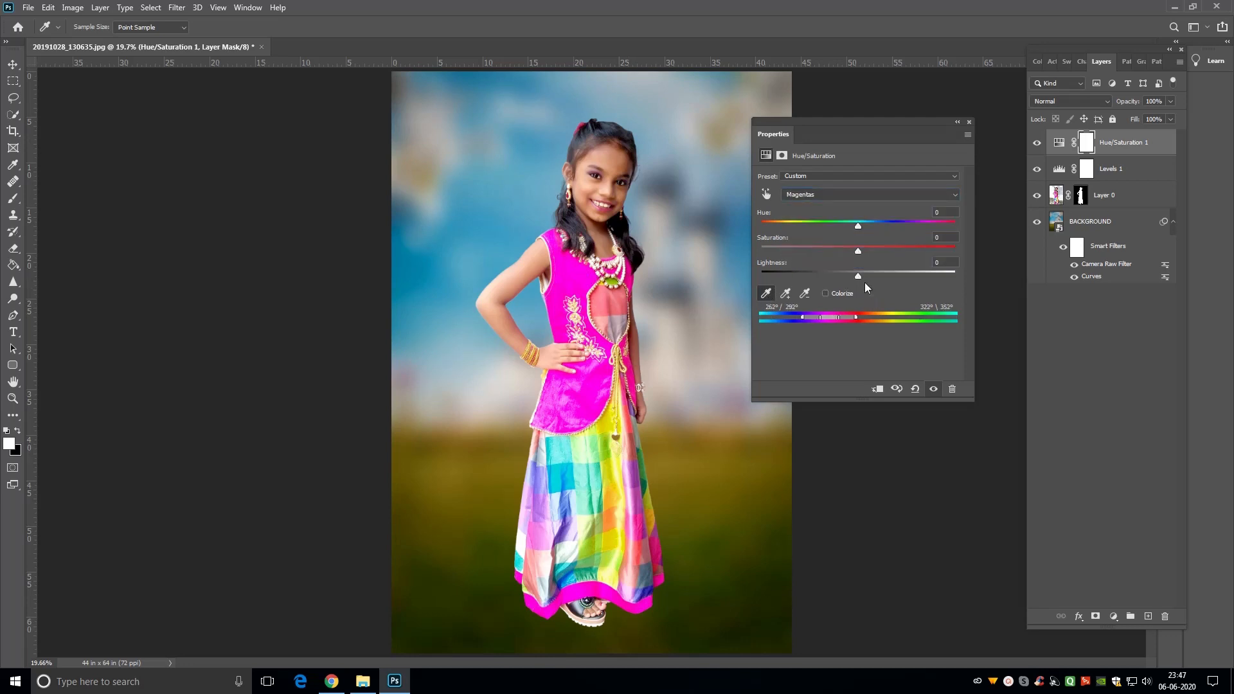
{"action": "left_click_drag", "start_coordinate": [852, 275], "coordinate": [848, 276]}
{"action": "left_click_drag", "start_coordinate": [858, 228], "coordinate": [854, 229]}
Step: Add a Curves adjustment layer, raising the Blue channel's black end point and lowering its white end point slightly
{"action": "left_click", "coordinate": [1113, 616]}
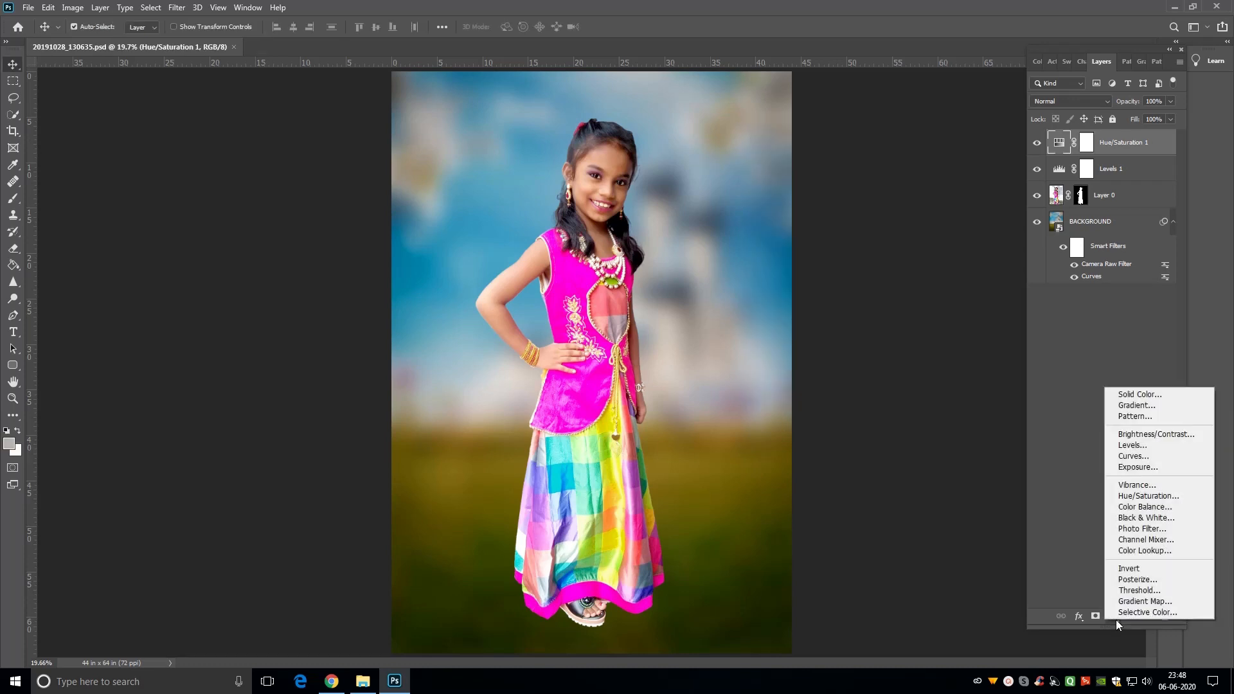
{"action": "left_click", "coordinate": [1134, 456]}
{"action": "left_click", "coordinate": [848, 194]}
{"action": "left_click", "coordinate": [848, 236]}
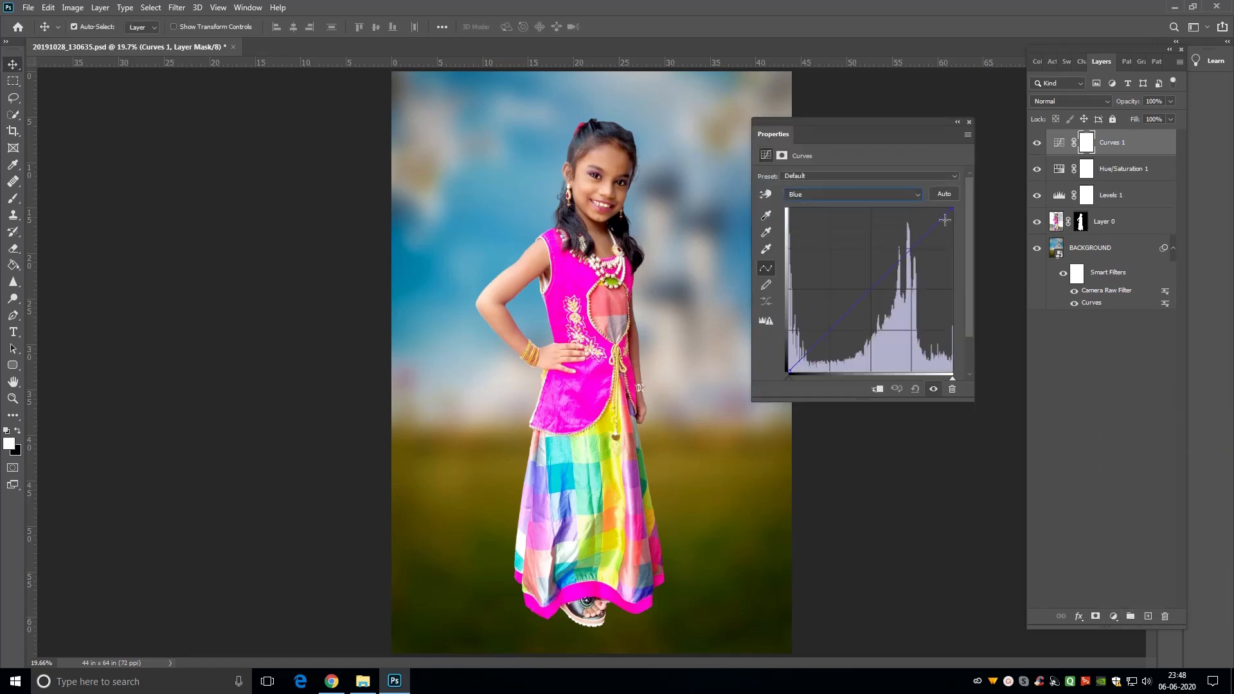
{"action": "left_click_drag", "start_coordinate": [789, 376], "coordinate": [785, 363]}
{"action": "left_click_drag", "start_coordinate": [954, 209], "coordinate": [961, 214]}
Step: Shape the RGB curve subtly with a shadow point and a midtone point, then compare the image with and without Curves
{"action": "left_click", "coordinate": [848, 194]}
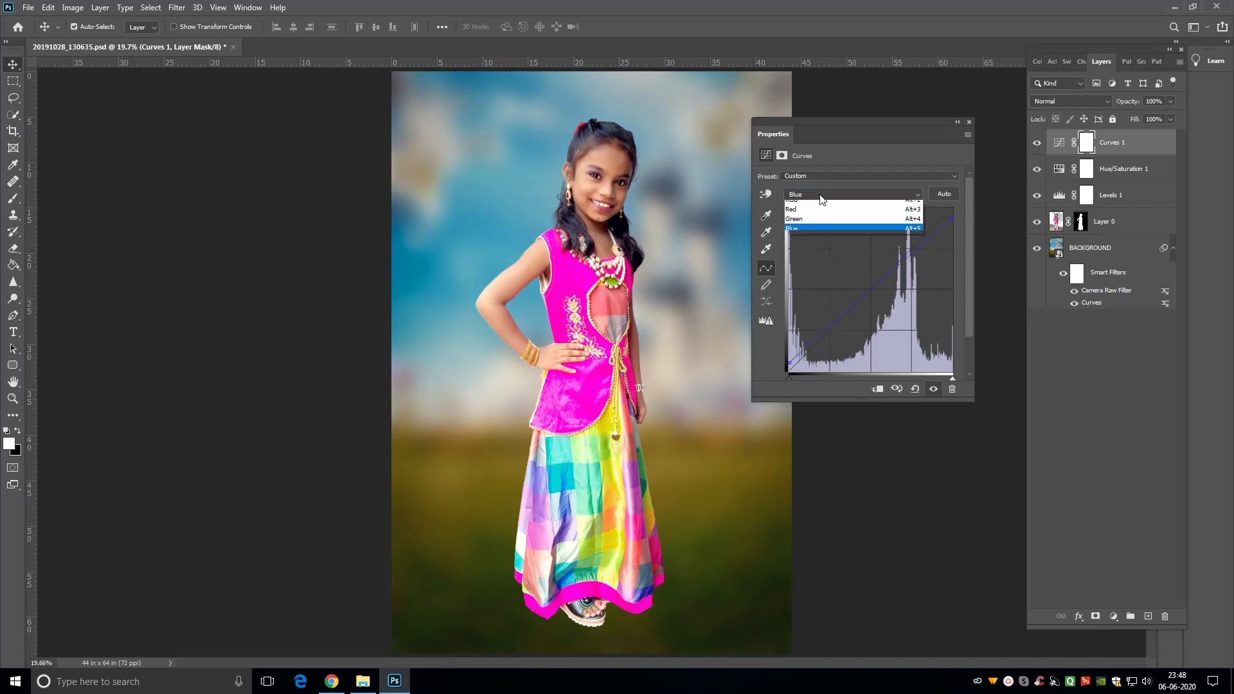
{"action": "left_click", "coordinate": [835, 195]}
{"action": "left_click_drag", "start_coordinate": [829, 332], "coordinate": [832, 334]}
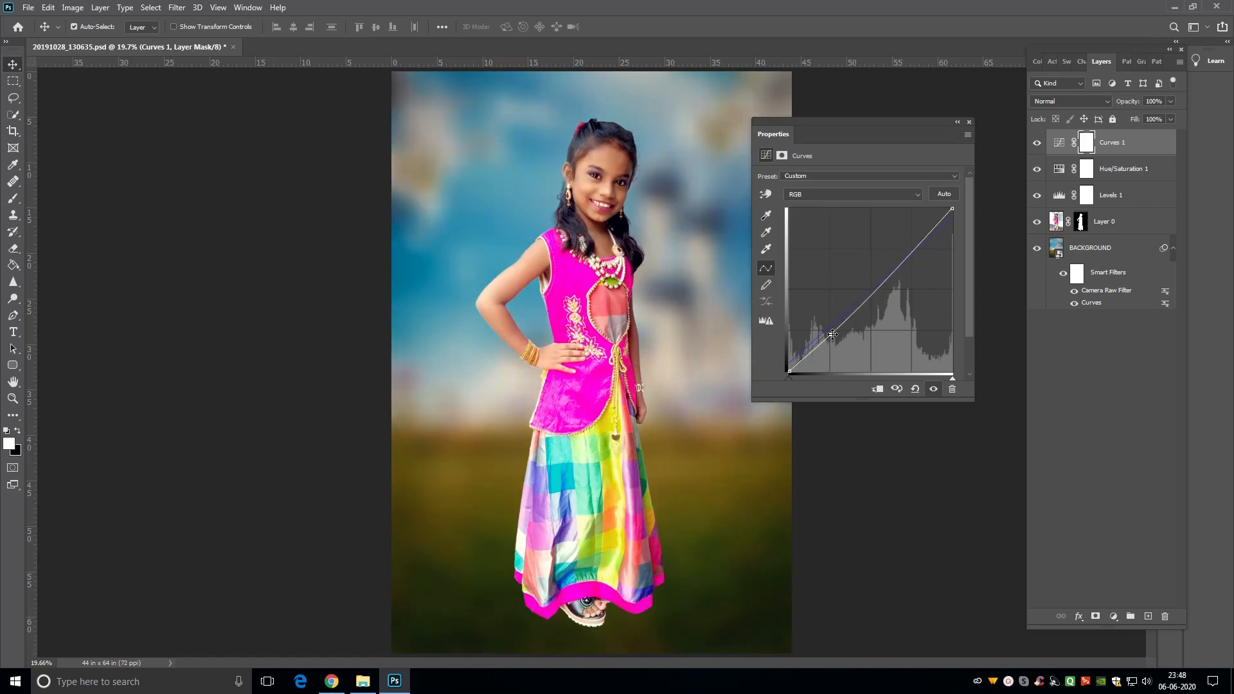
{"action": "left_click_drag", "start_coordinate": [875, 288], "coordinate": [875, 285]}
{"action": "left_click_drag", "start_coordinate": [830, 334], "coordinate": [828, 337]}
{"action": "left_click_drag", "start_coordinate": [875, 285], "coordinate": [872, 287]}
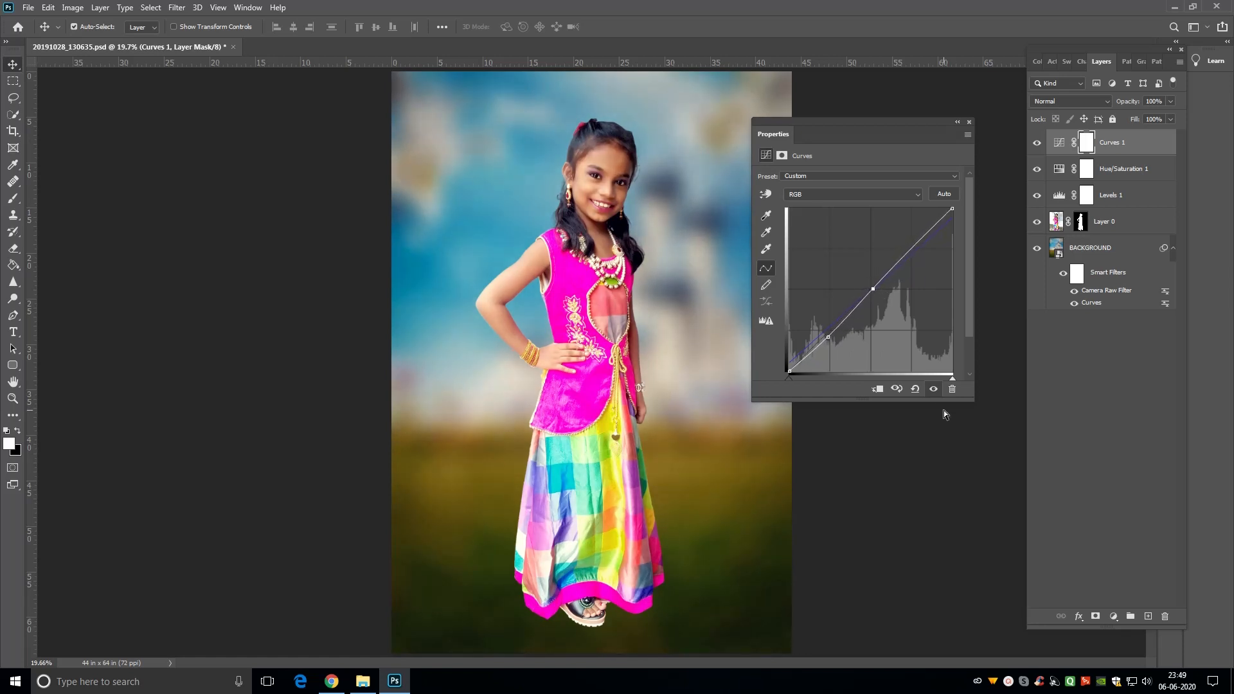
{"action": "left_click", "coordinate": [935, 391]}
{"action": "left_click", "coordinate": [934, 391]}
{"action": "left_click", "coordinate": [934, 390]}
{"action": "left_click", "coordinate": [933, 391]}
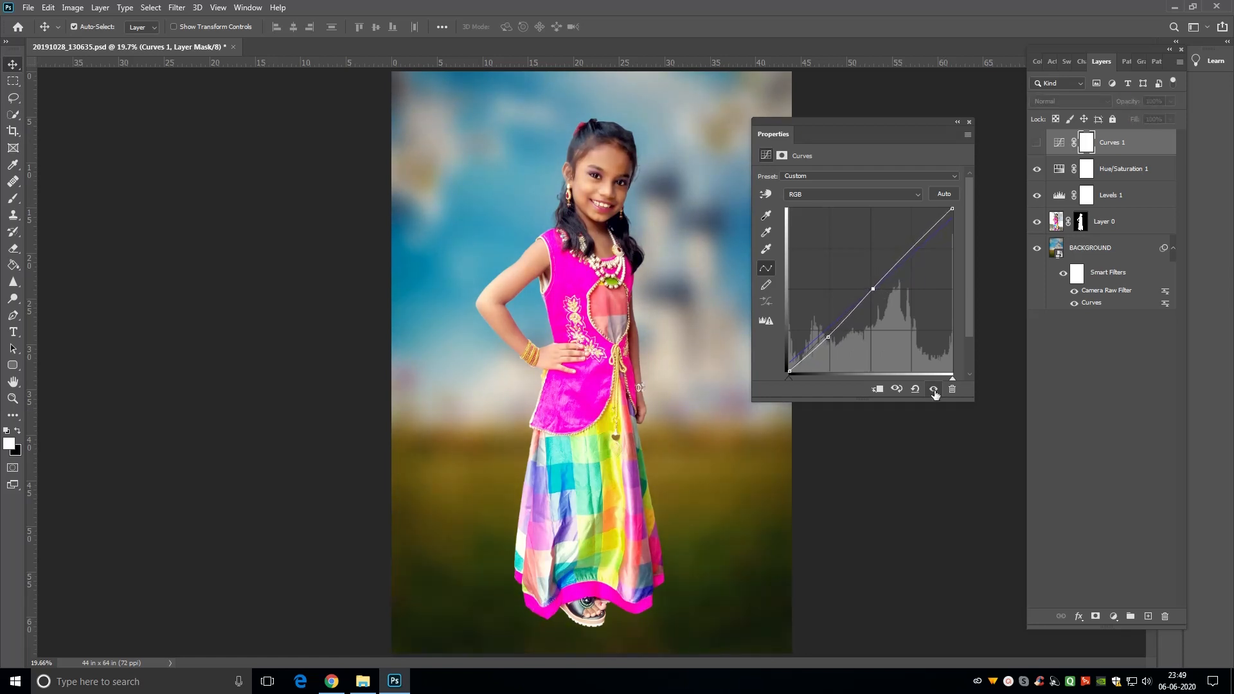
{"action": "left_click", "coordinate": [969, 121]}
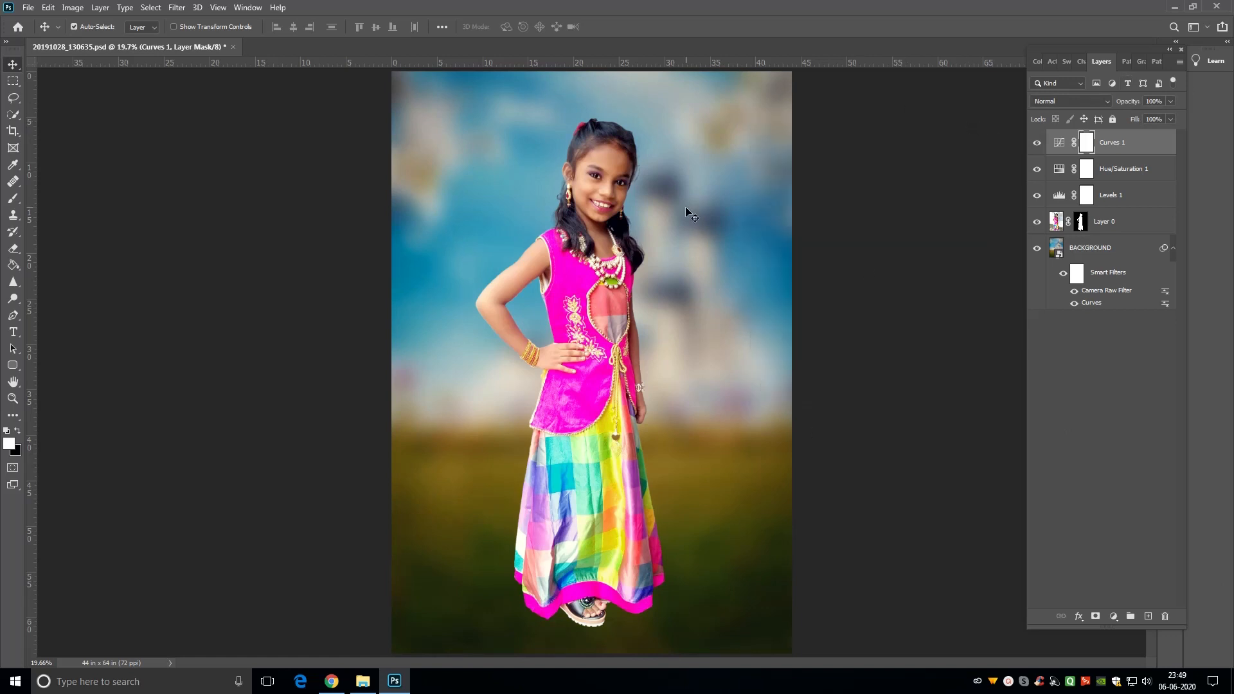
Step: Create a new empty layer directly above Layer 0 and get the Brush tool ready with black as foreground colour
{"action": "left_click", "coordinate": [1131, 227]}
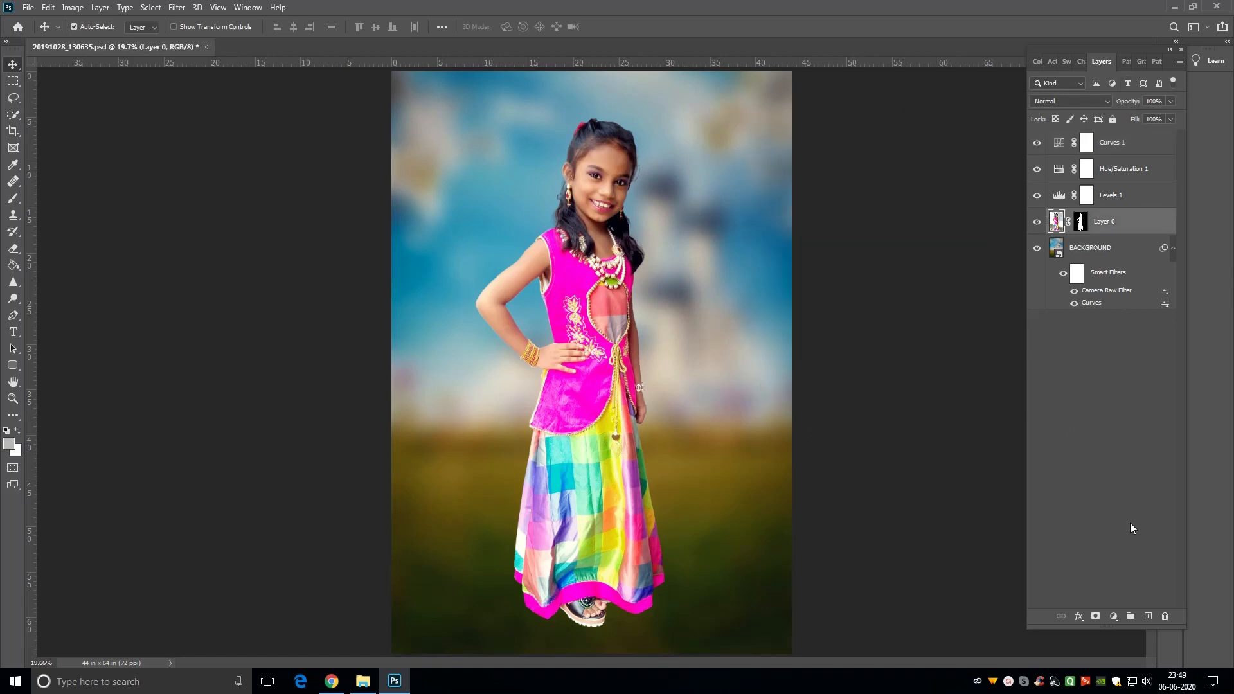
{"action": "key", "text": "x"}
{"action": "key", "text": "x"}
{"action": "key", "text": "x"}
{"action": "left_click", "coordinate": [1147, 616]}
{"action": "key", "text": "b"}
{"action": "right_click", "coordinate": [13, 198]}
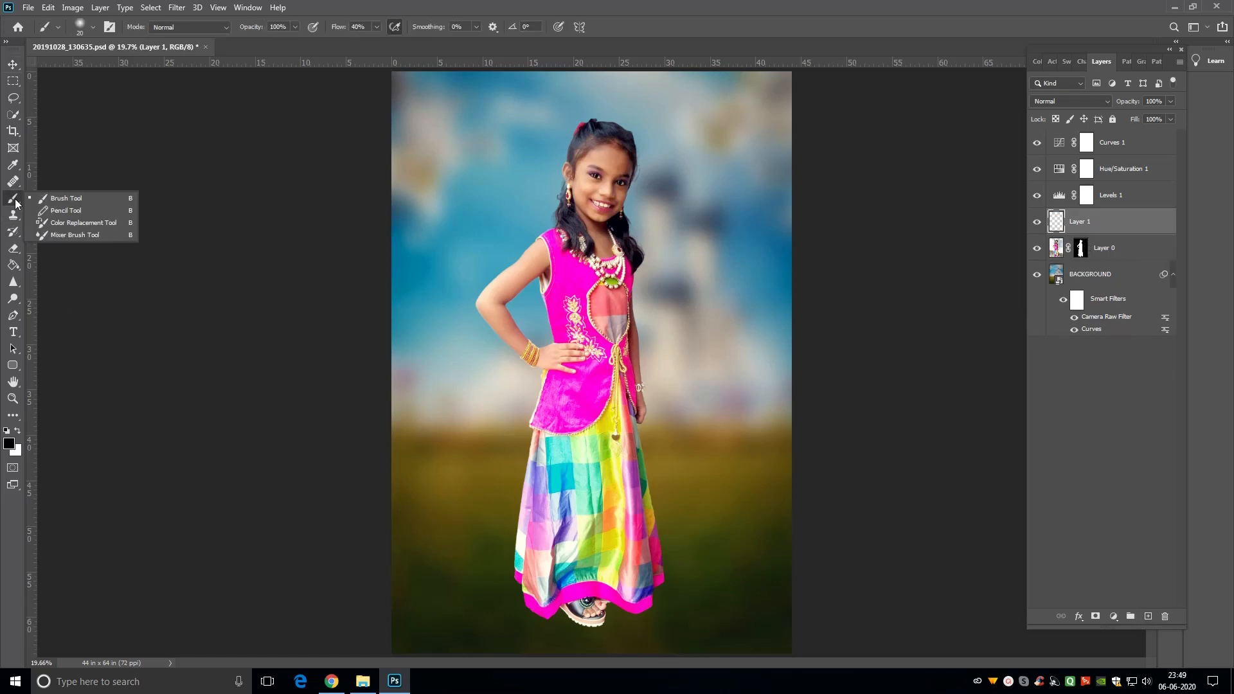
{"action": "left_click", "coordinate": [76, 201]}
Step: Browse the brush presets, try a Kyle's Concept Brushes - Foliage Mix 2 stroke beside the girl's arm, and undo it
{"action": "left_click", "coordinate": [93, 27]}
{"action": "scroll", "coordinate": [160, 276], "scroll_direction": "down", "scroll_amount": 10}
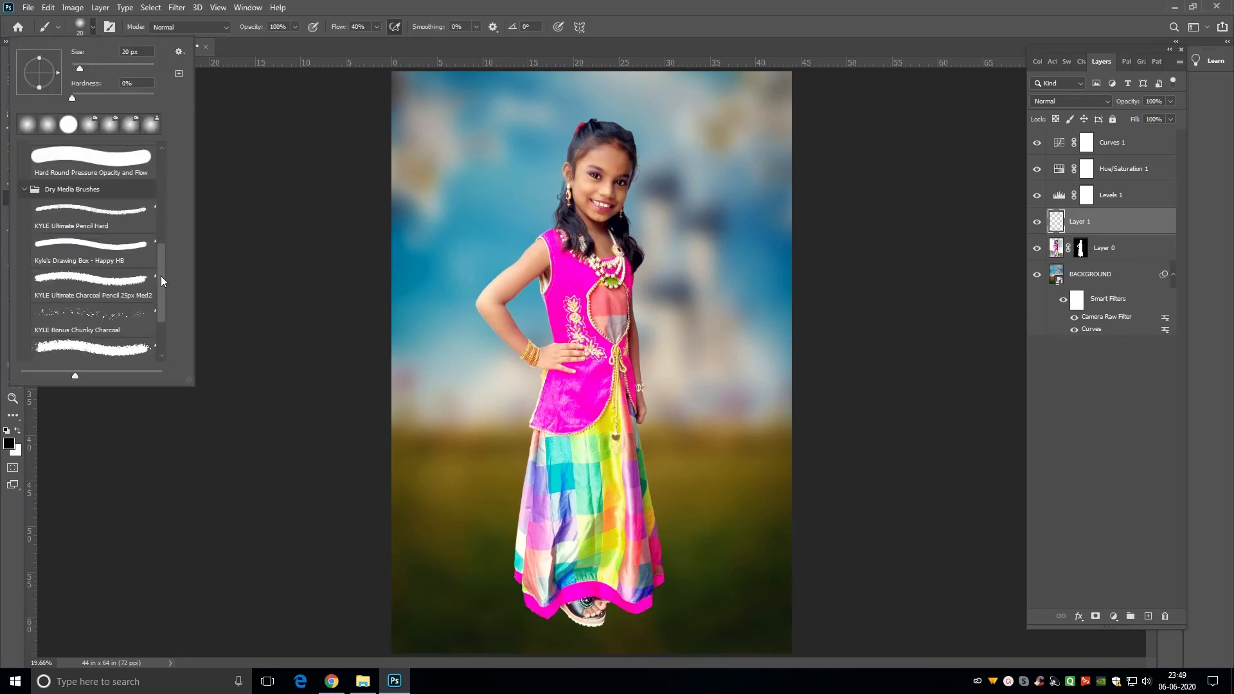
{"action": "scroll", "coordinate": [78, 333], "scroll_direction": "down", "scroll_amount": 1}
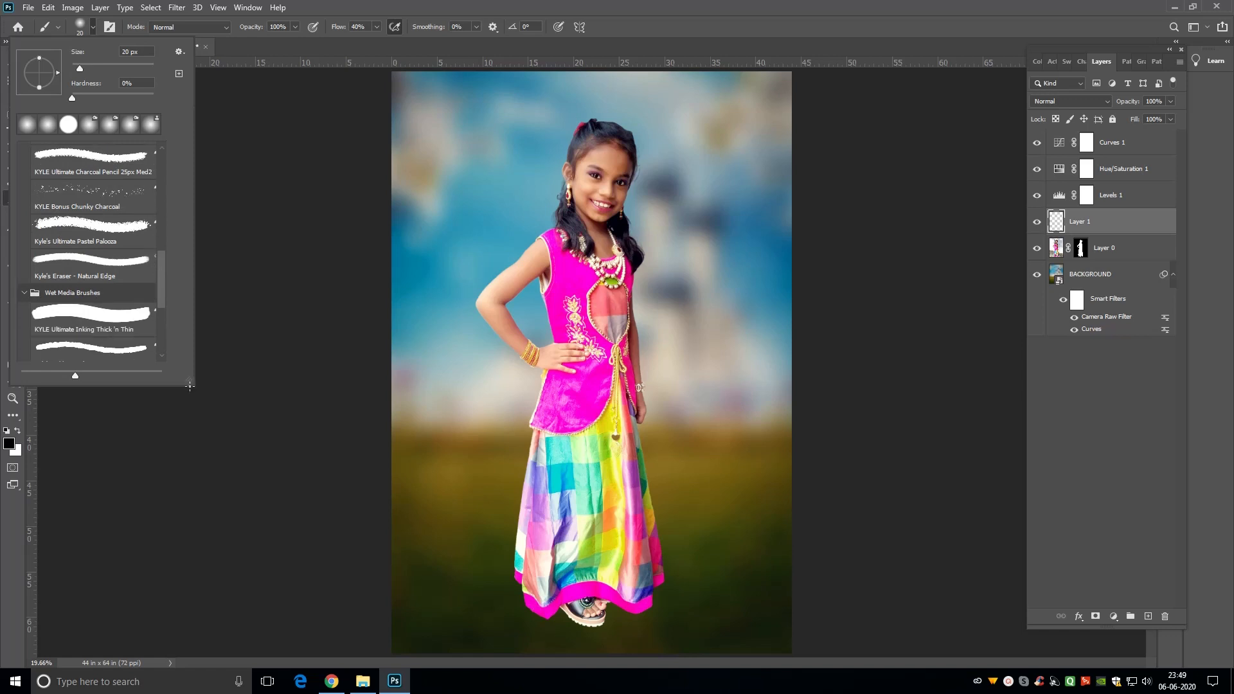
{"action": "left_click_drag", "start_coordinate": [190, 381], "coordinate": [281, 508]}
{"action": "scroll", "coordinate": [138, 394], "scroll_direction": "down", "scroll_amount": 1}
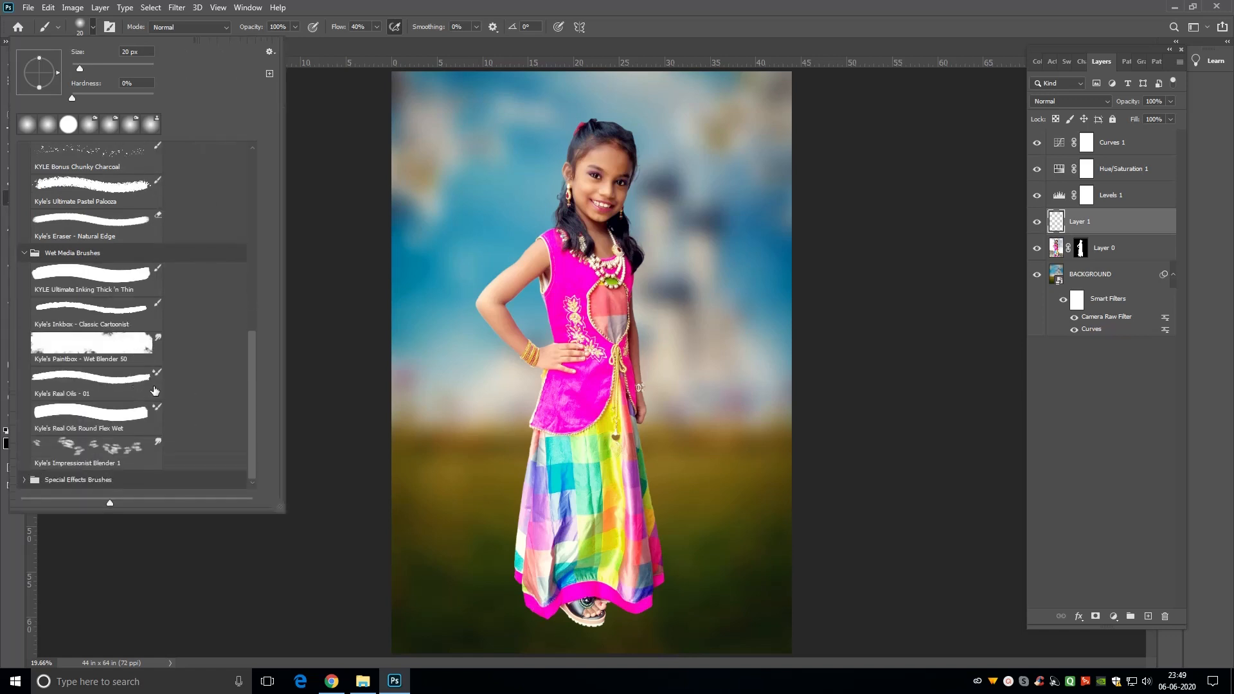
{"action": "left_click", "coordinate": [25, 253]}
{"action": "left_click", "coordinate": [25, 461]}
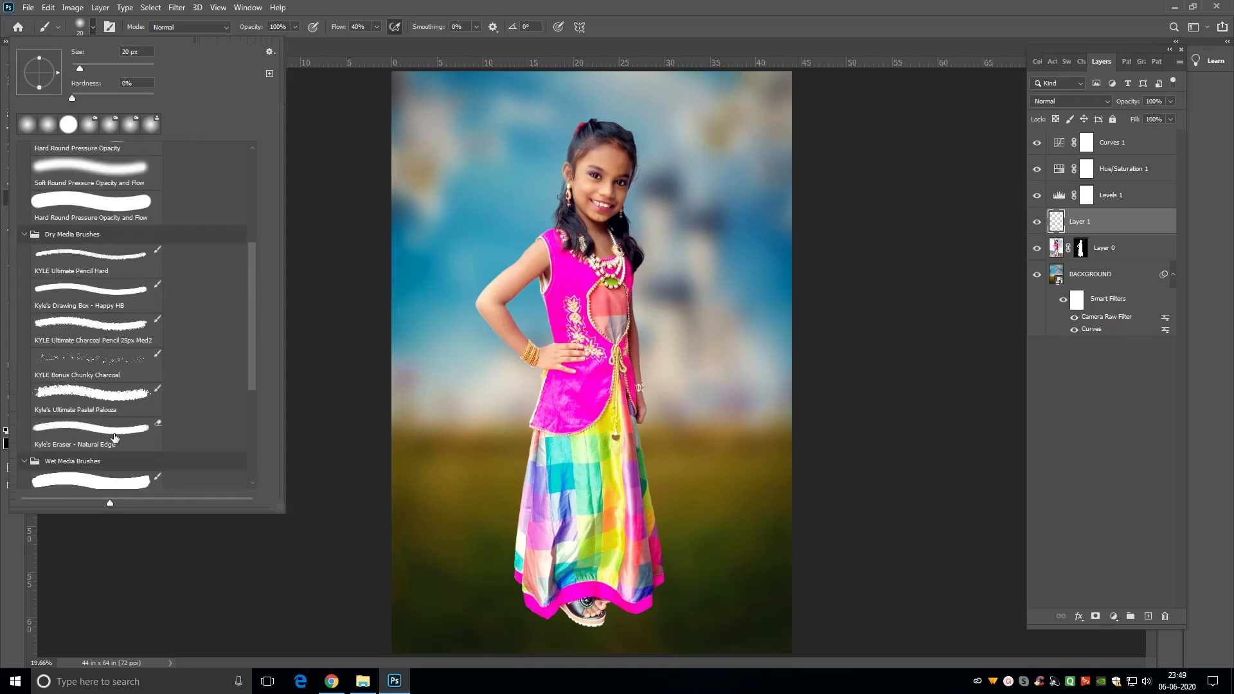
{"action": "scroll", "coordinate": [93, 461], "scroll_direction": "down", "scroll_amount": 3}
{"action": "scroll", "coordinate": [158, 443], "scroll_direction": "down", "scroll_amount": 8}
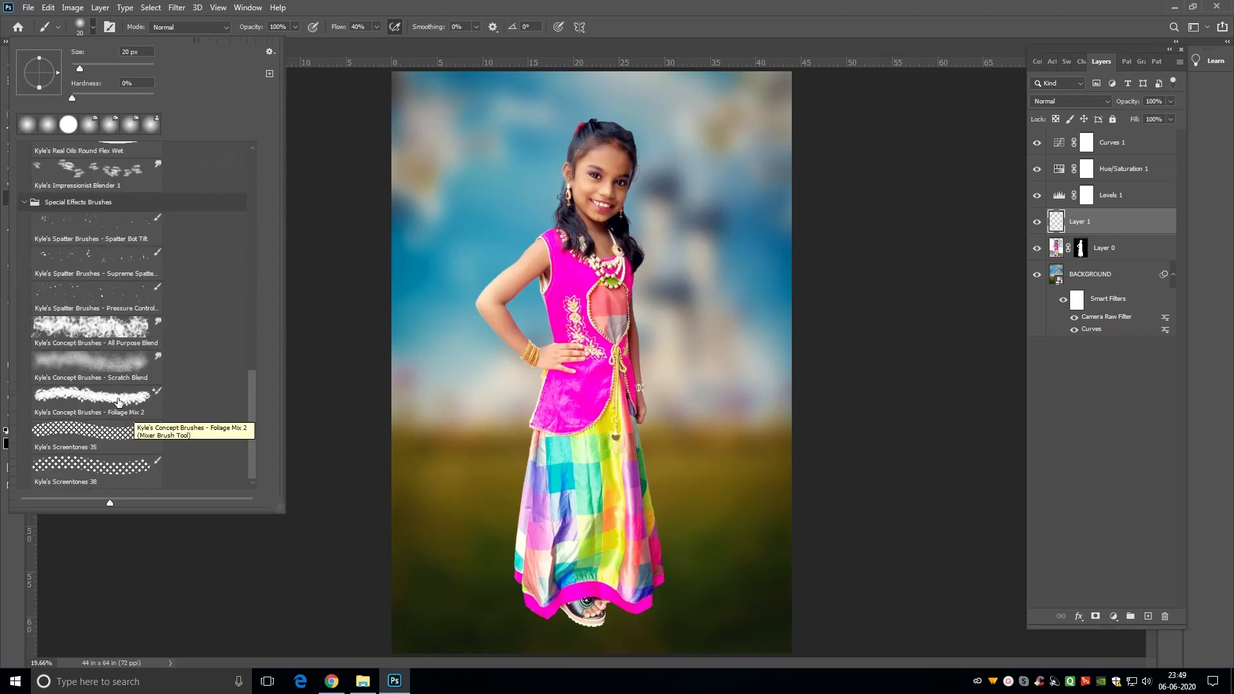
{"action": "left_click", "coordinate": [120, 403]}
{"action": "left_click_drag", "start_coordinate": [438, 304], "coordinate": [459, 384]}
{"action": "key", "text": "ctrl+z"}
Step: Try a smudging blender preset and the Foliage Mix 2 brush on the empty layer beside the girl's arm
{"action": "left_click", "coordinate": [93, 27]}
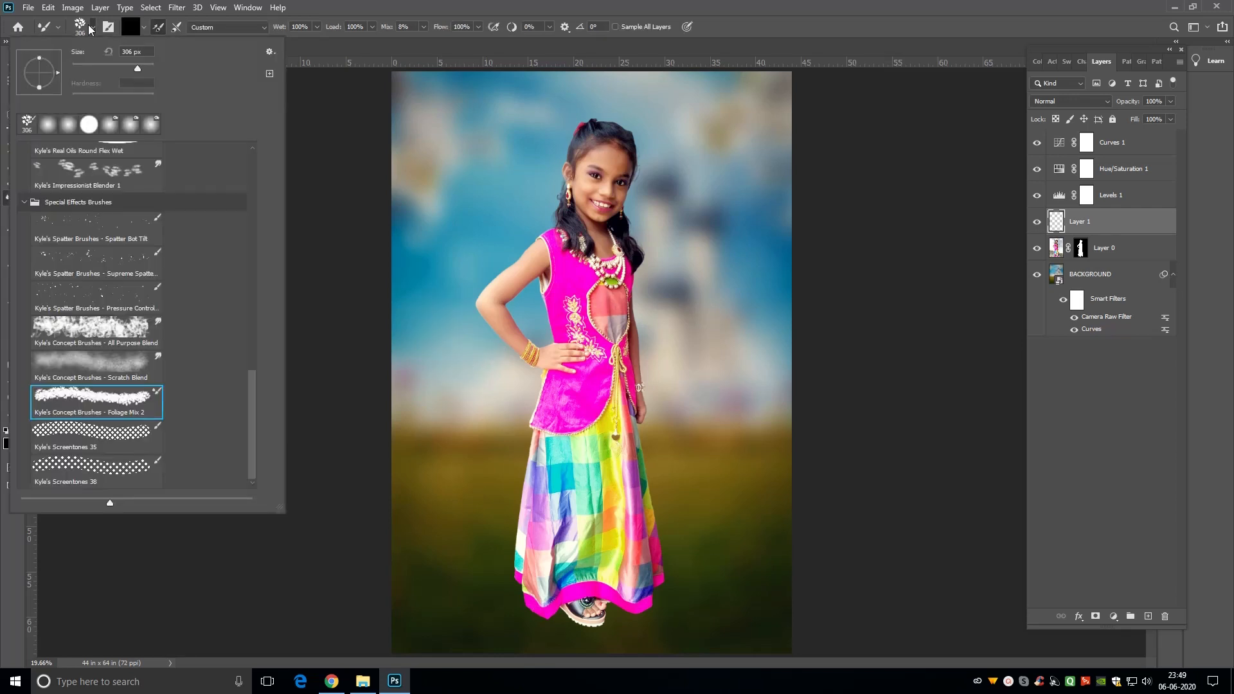
{"action": "scroll", "coordinate": [135, 200], "scroll_direction": "up", "scroll_amount": 1}
{"action": "left_click", "coordinate": [135, 200]}
{"action": "left_click", "coordinate": [442, 299]}
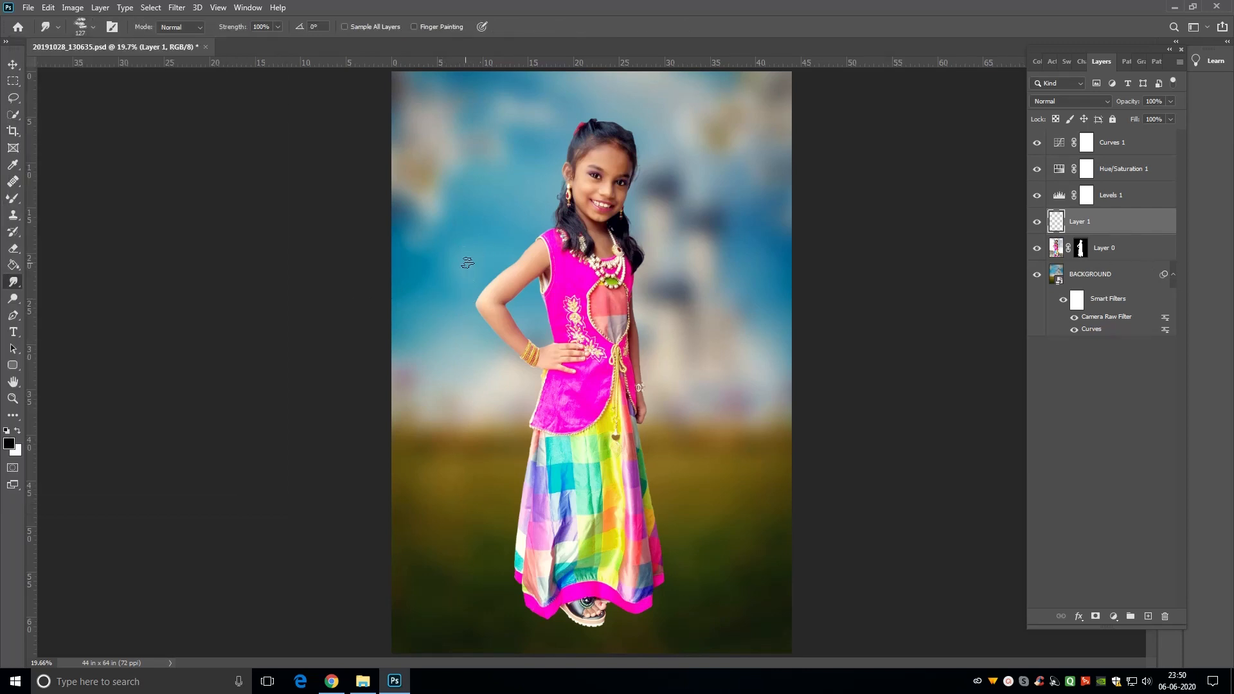
{"action": "left_click", "coordinate": [94, 27]}
{"action": "double_click", "coordinate": [90, 425]}
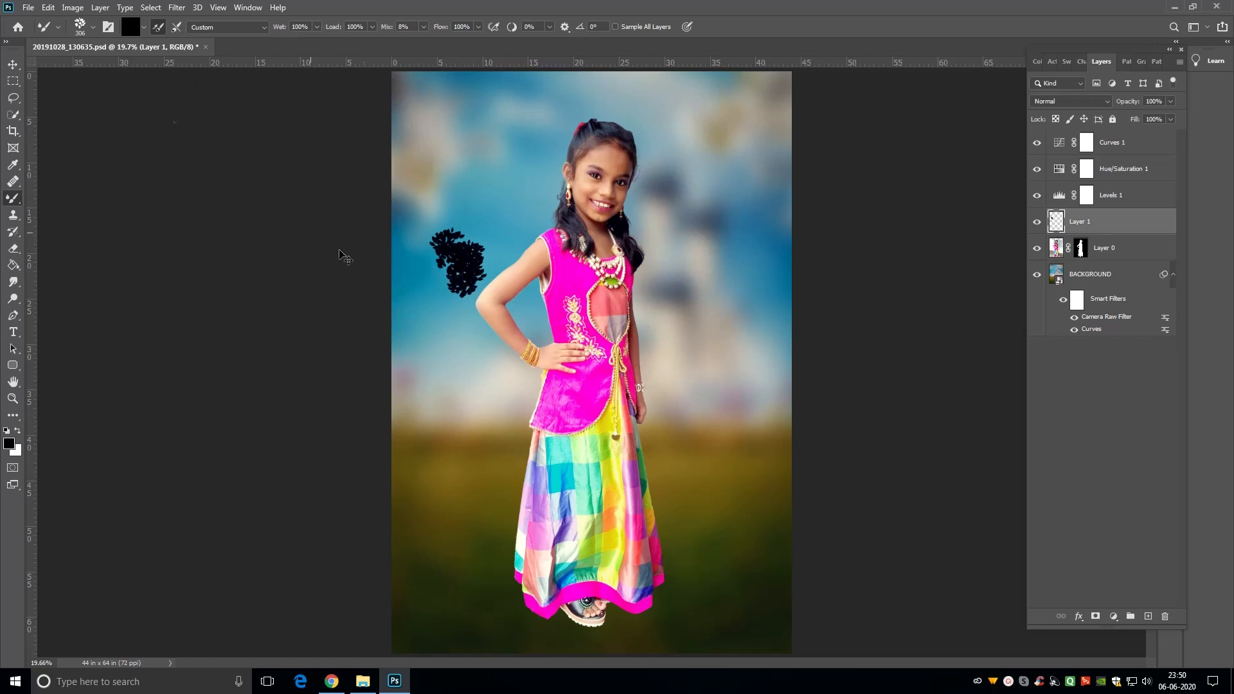
Step: Choose the Kyle's Real Oils Round Flex Wet brush, test a 149 px stroke beside the girl's arm, and undo the stroke
{"action": "left_click", "coordinate": [93, 27]}
{"action": "double_click", "coordinate": [106, 167]}
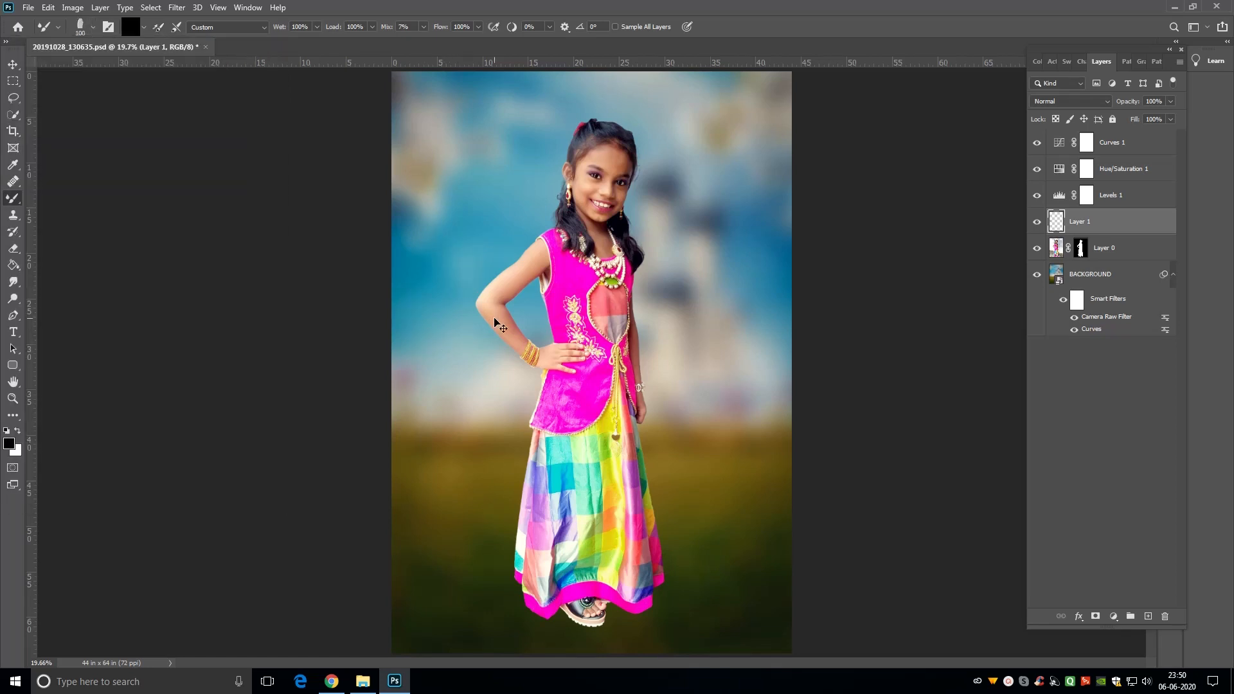
{"action": "right_click", "coordinate": [498, 321]}
{"action": "scroll", "coordinate": [636, 342], "scroll_direction": "up", "scroll_amount": 4}
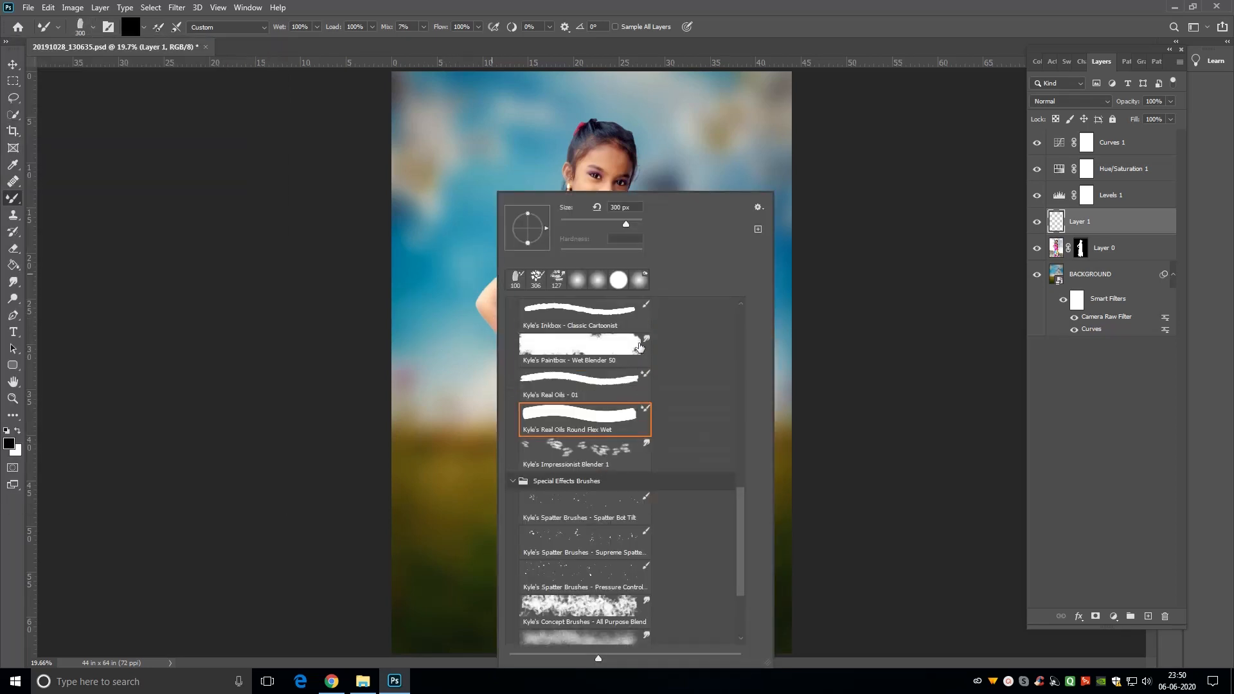
{"action": "left_click_drag", "start_coordinate": [626, 224], "coordinate": [612, 224]}
{"action": "left_click_drag", "start_coordinate": [444, 285], "coordinate": [442, 303]}
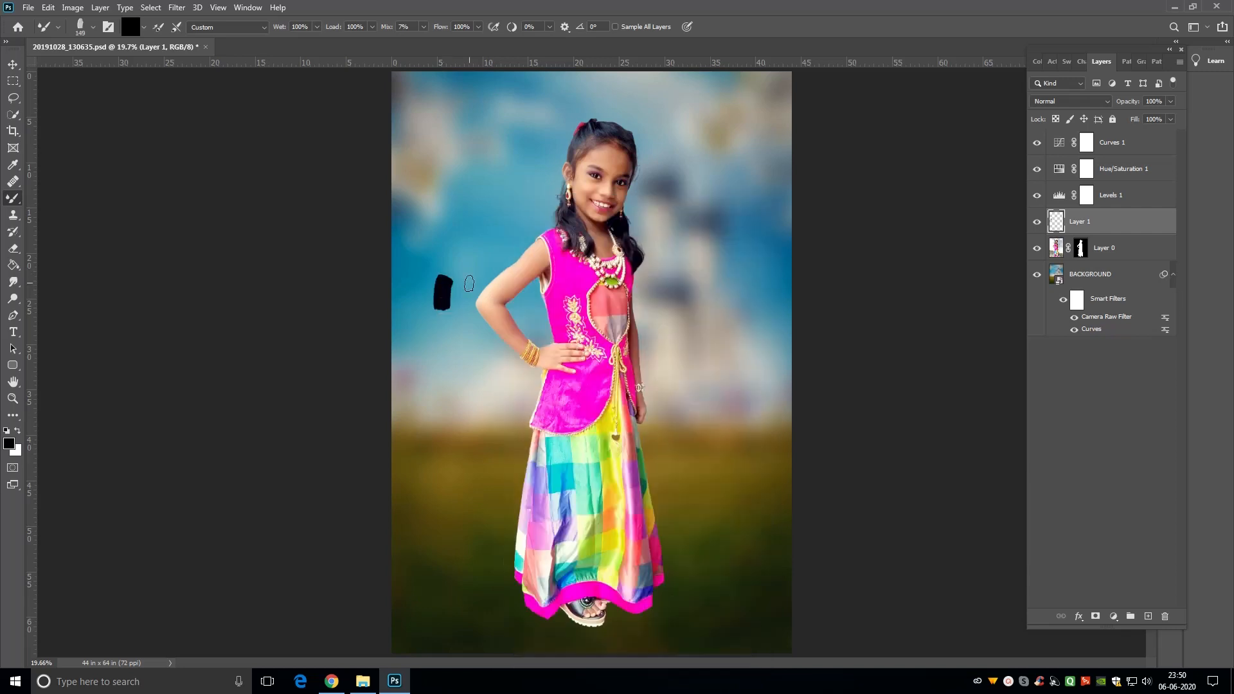
{"action": "key", "text": "ctrl+z"}
Step: Paint a black shadow around the skirt hem and feet at 400 px, and move Layer 1 beneath Layer 0
{"action": "mouse_move", "coordinate": [528, 576]}
{"action": "left_mouse_down"}
{"action": "mouse_move", "coordinate": [587, 605]}
{"action": "mouse_move", "coordinate": [650, 586]}
{"action": "left_mouse_up"}
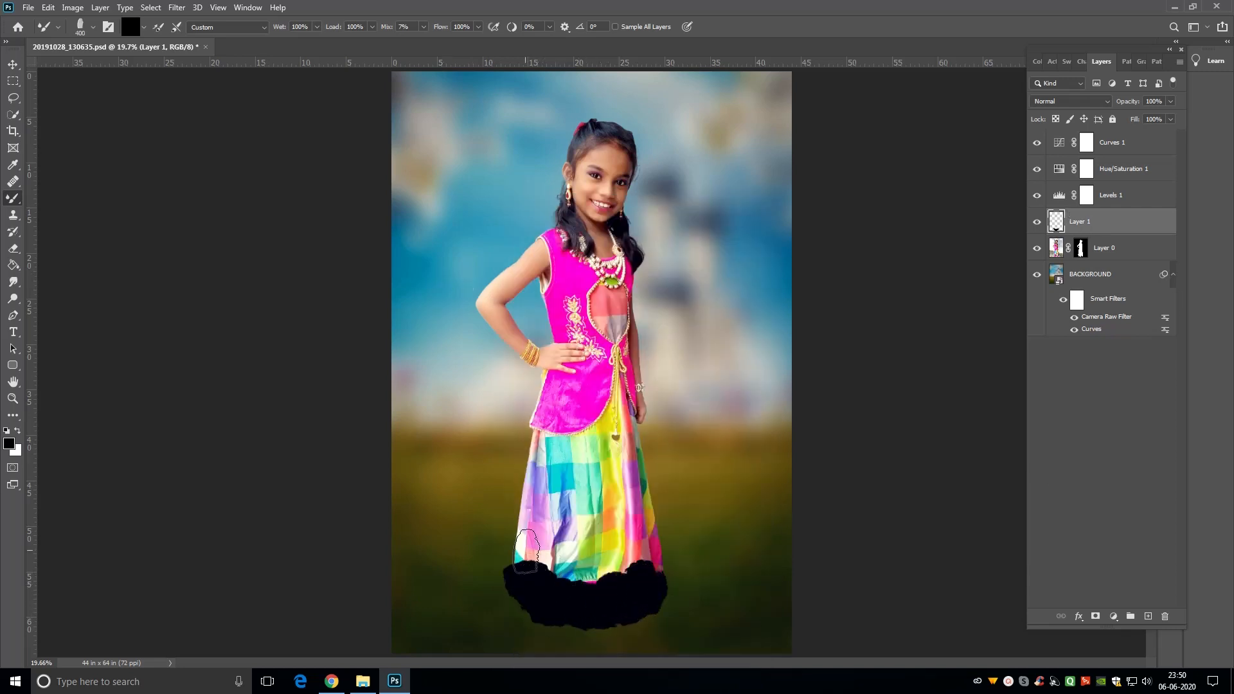
{"action": "left_click_drag", "start_coordinate": [525, 552], "coordinate": [649, 581]}
{"action": "key", "text": "v"}
{"action": "left_click_drag", "start_coordinate": [1108, 225], "coordinate": [1114, 256]}
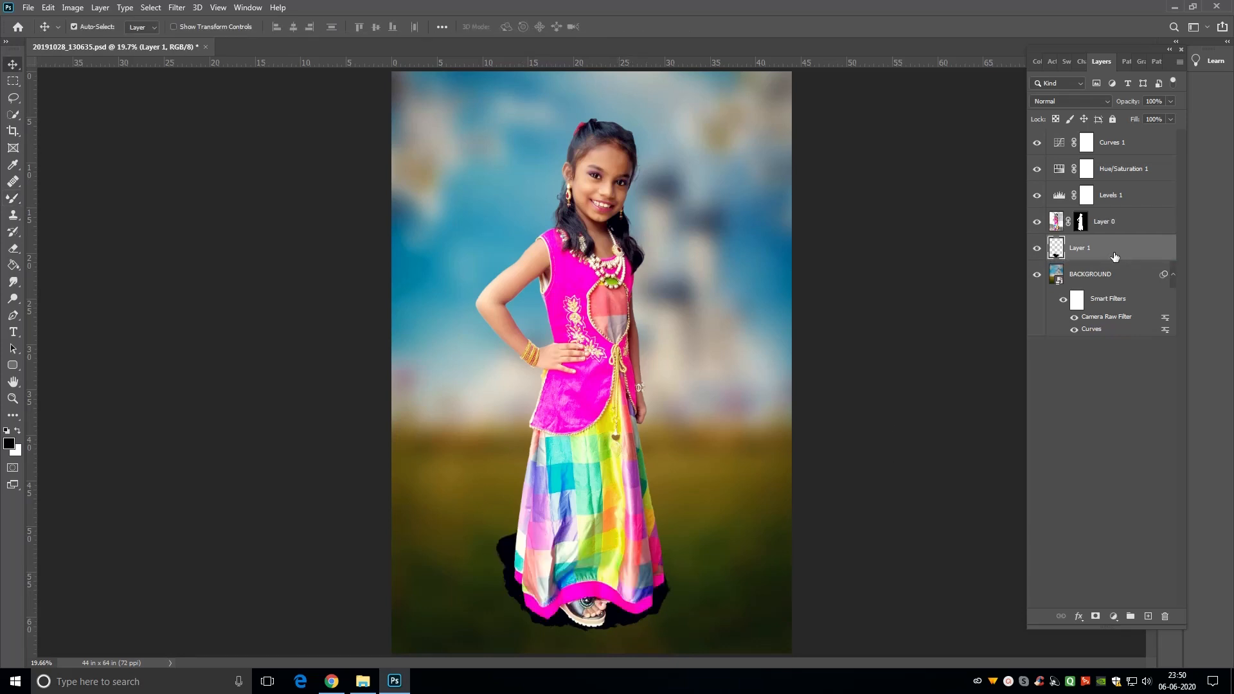
Step: Soften the black shadow on Layer 1 with a Gaussian Blur
{"action": "left_click", "coordinate": [177, 7]}
{"action": "left_click", "coordinate": [360, 201]}
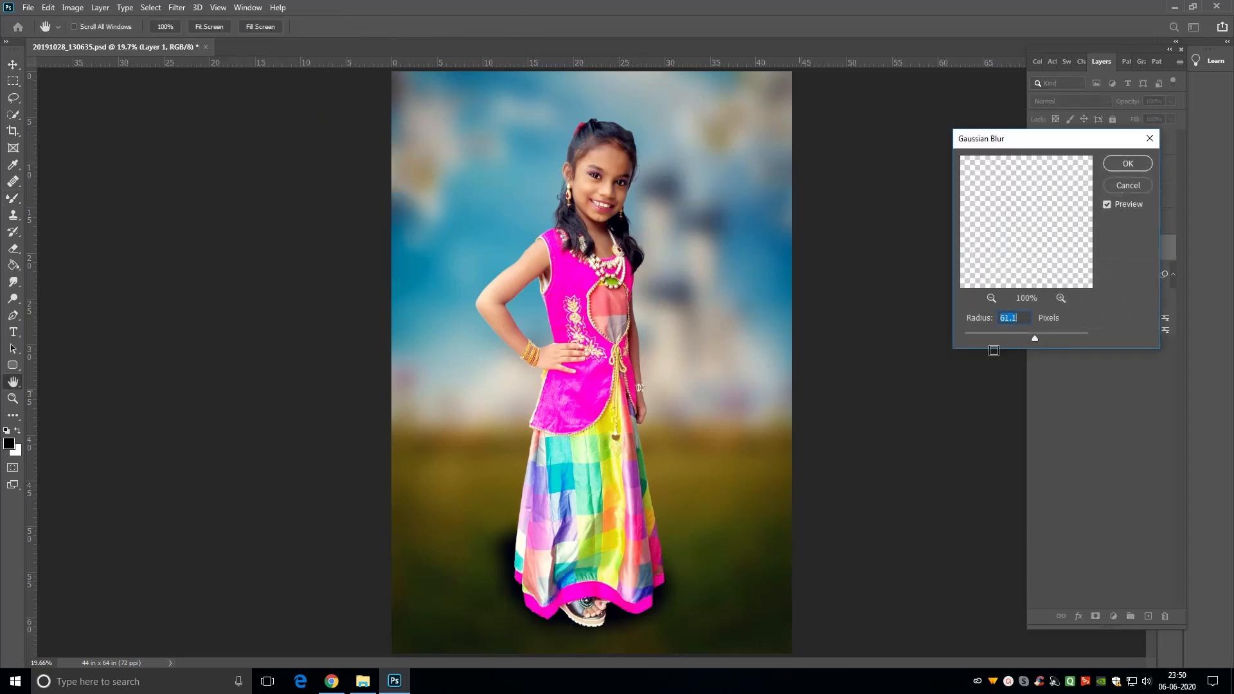
{"action": "left_click_drag", "start_coordinate": [1024, 336], "coordinate": [1029, 340]}
{"action": "left_click", "coordinate": [1127, 166]}
Step: Warp the shadow on Layer 1, pulling its upper-left corner outward and curving its left and lower edges around the skirt
{"action": "key", "text": "ctrl+t"}
{"action": "right_click", "coordinate": [545, 585]}
{"action": "left_click", "coordinate": [572, 433]}
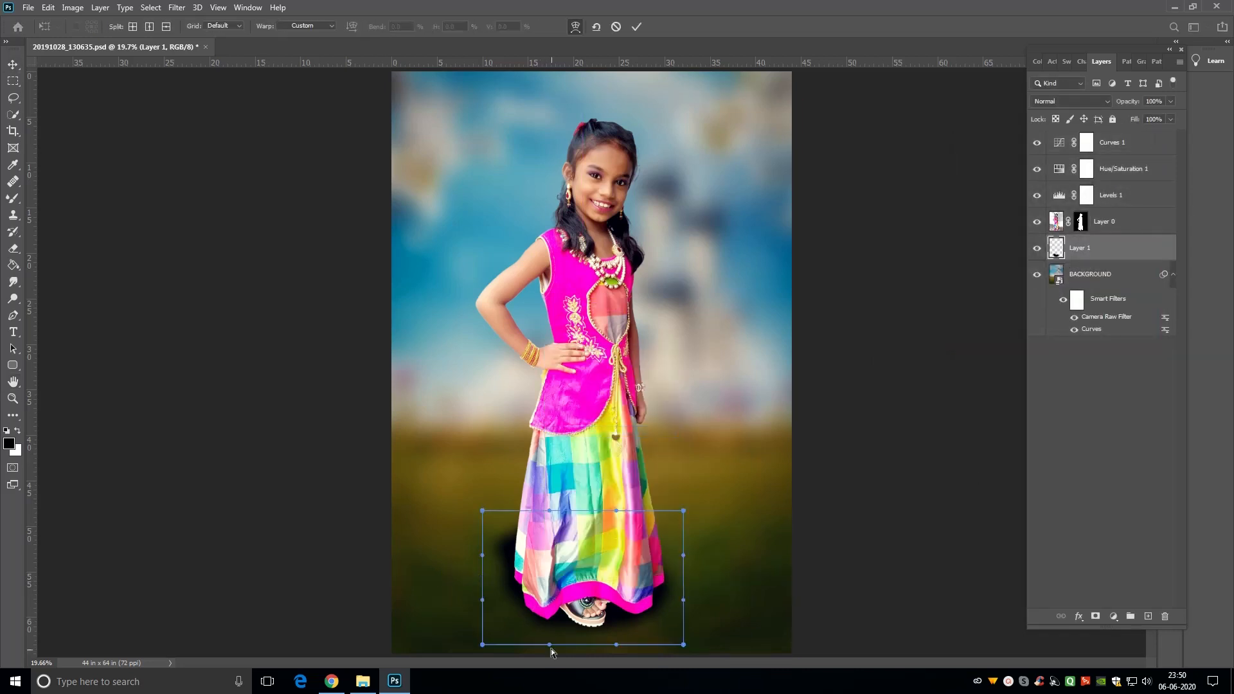
{"action": "left_click_drag", "start_coordinate": [488, 579], "coordinate": [515, 579]}
{"action": "left_click_drag", "start_coordinate": [659, 618], "coordinate": [582, 648]}
{"action": "left_click_drag", "start_coordinate": [497, 552], "coordinate": [451, 496]}
{"action": "left_click_drag", "start_coordinate": [616, 510], "coordinate": [569, 494]}
{"action": "left_click_drag", "start_coordinate": [505, 543], "coordinate": [468, 548]}
{"action": "left_click_drag", "start_coordinate": [497, 596], "coordinate": [503, 626]}
{"action": "left_click_drag", "start_coordinate": [679, 597], "coordinate": [694, 618]}
{"action": "left_click_drag", "start_coordinate": [582, 647], "coordinate": [551, 625]}
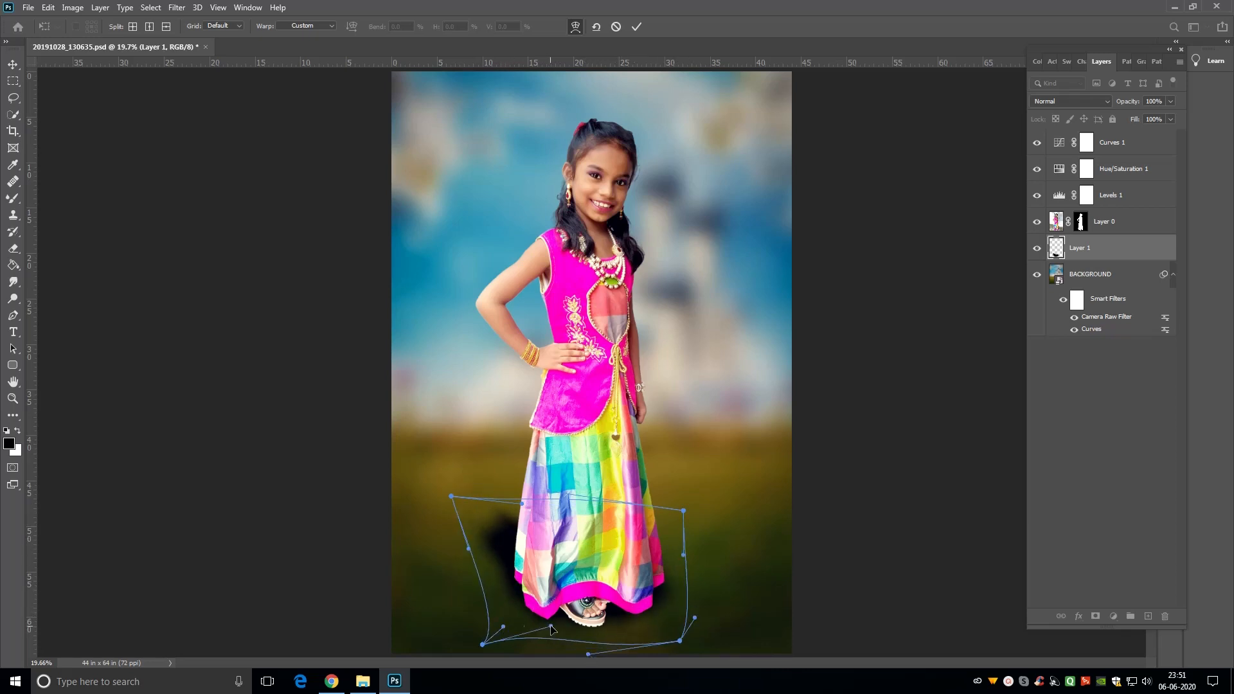
Step: Refine the shadow warp by moving its lower-left corner outward and its upper-right corner inward, adjust the side curves, and apply it
{"action": "left_click_drag", "start_coordinate": [482, 644], "coordinate": [477, 656]}
{"action": "left_click_drag", "start_coordinate": [469, 549], "coordinate": [483, 555]}
{"action": "left_click_drag", "start_coordinate": [684, 511], "coordinate": [662, 490]}
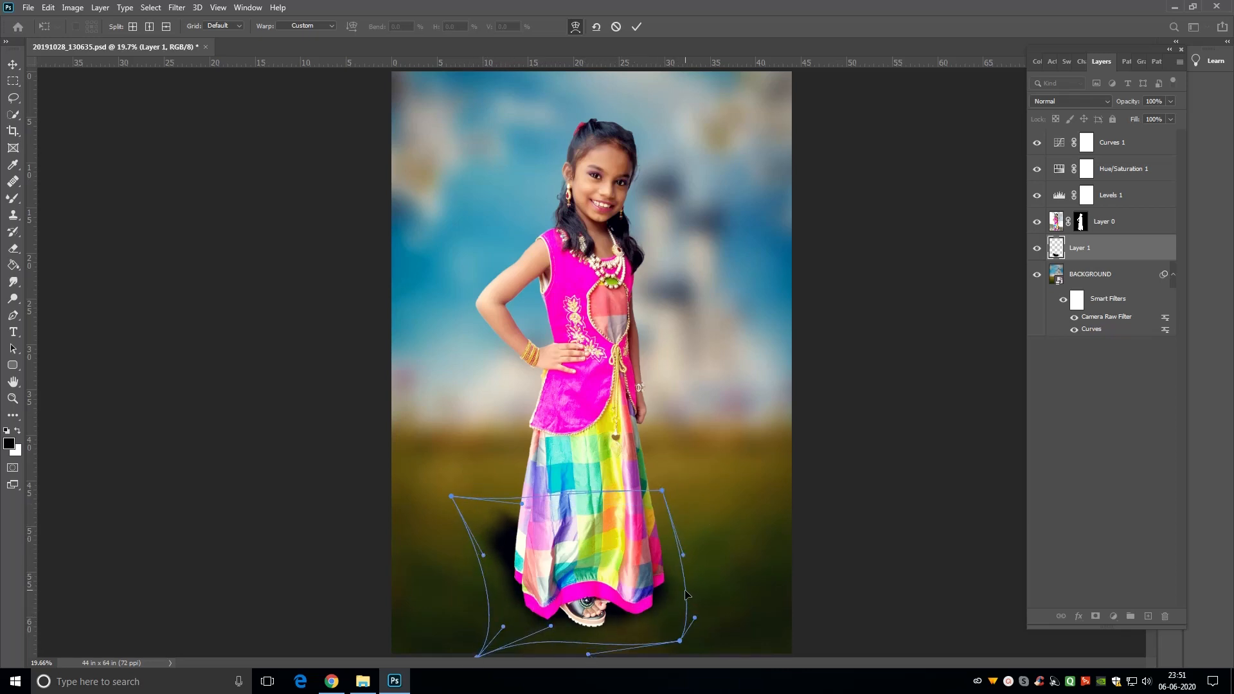
{"action": "left_click_drag", "start_coordinate": [683, 554], "coordinate": [678, 542]}
{"action": "left_click_drag", "start_coordinate": [694, 617], "coordinate": [691, 627]}
{"action": "left_click_drag", "start_coordinate": [521, 504], "coordinate": [510, 499]}
{"action": "key", "text": "Return"}
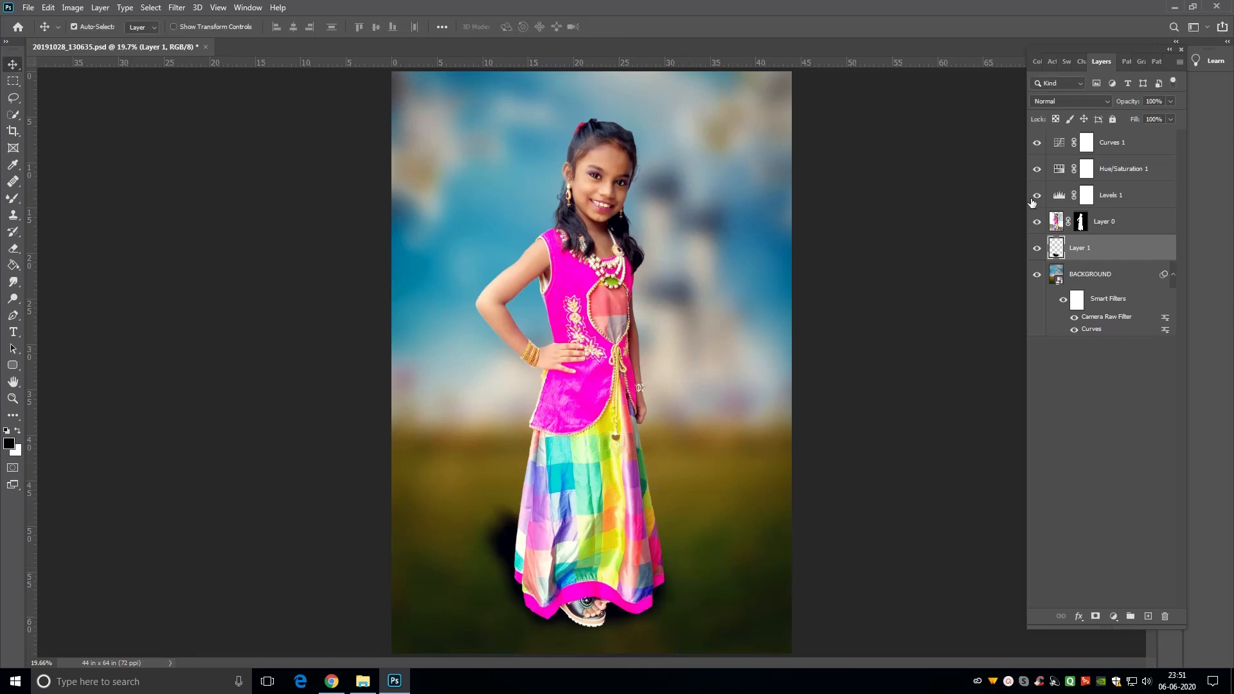
Step: Set Layer 1's blend mode to Soft Light and its opacity to 50%
{"action": "type", "text": "50"}
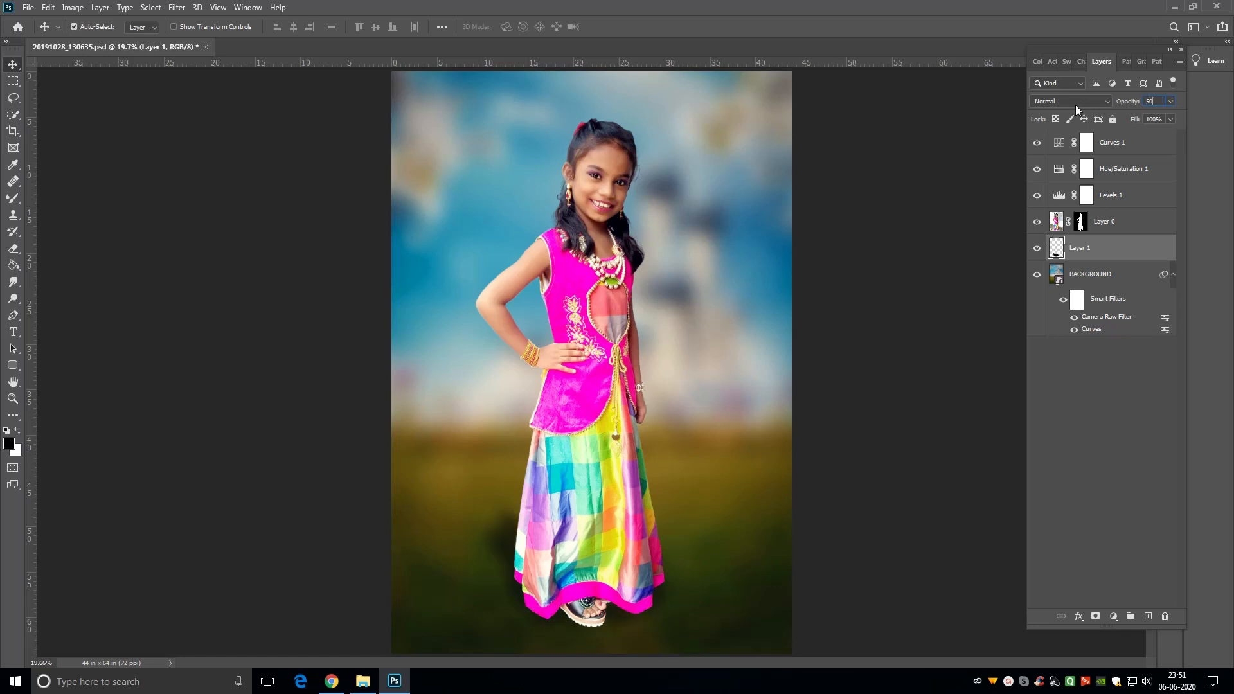
{"action": "key", "text": "Return"}
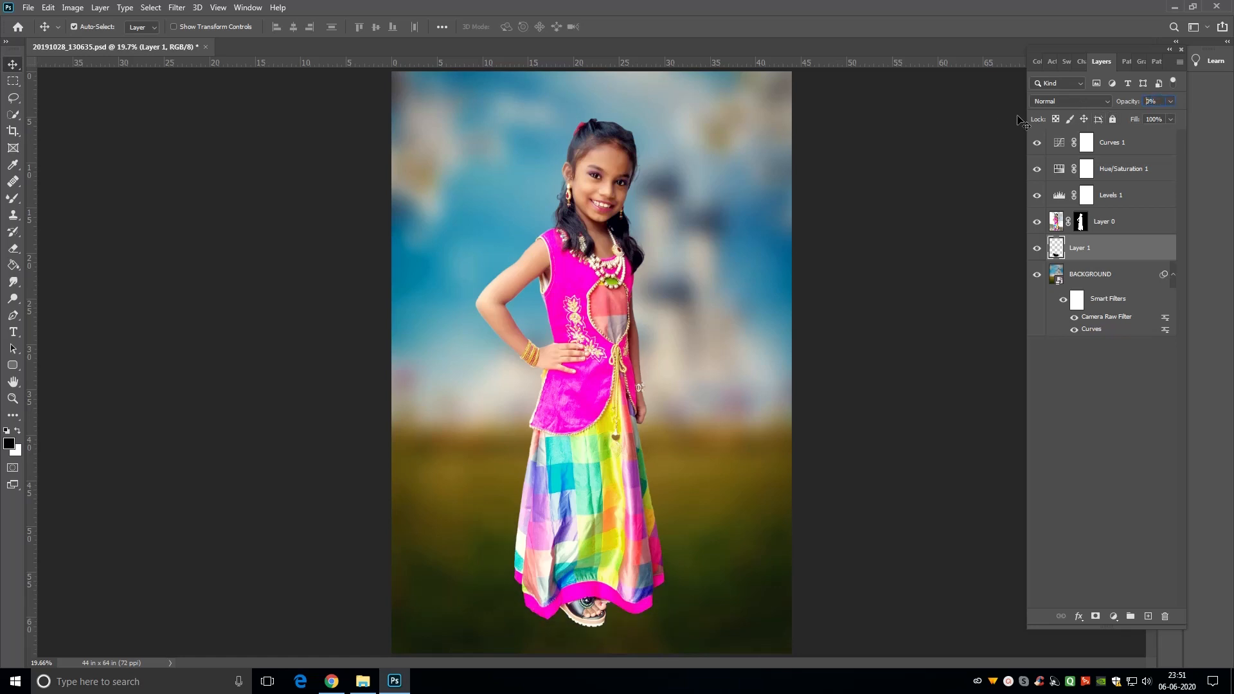
{"action": "key", "text": "0"}
{"action": "left_click", "coordinate": [1066, 101]}
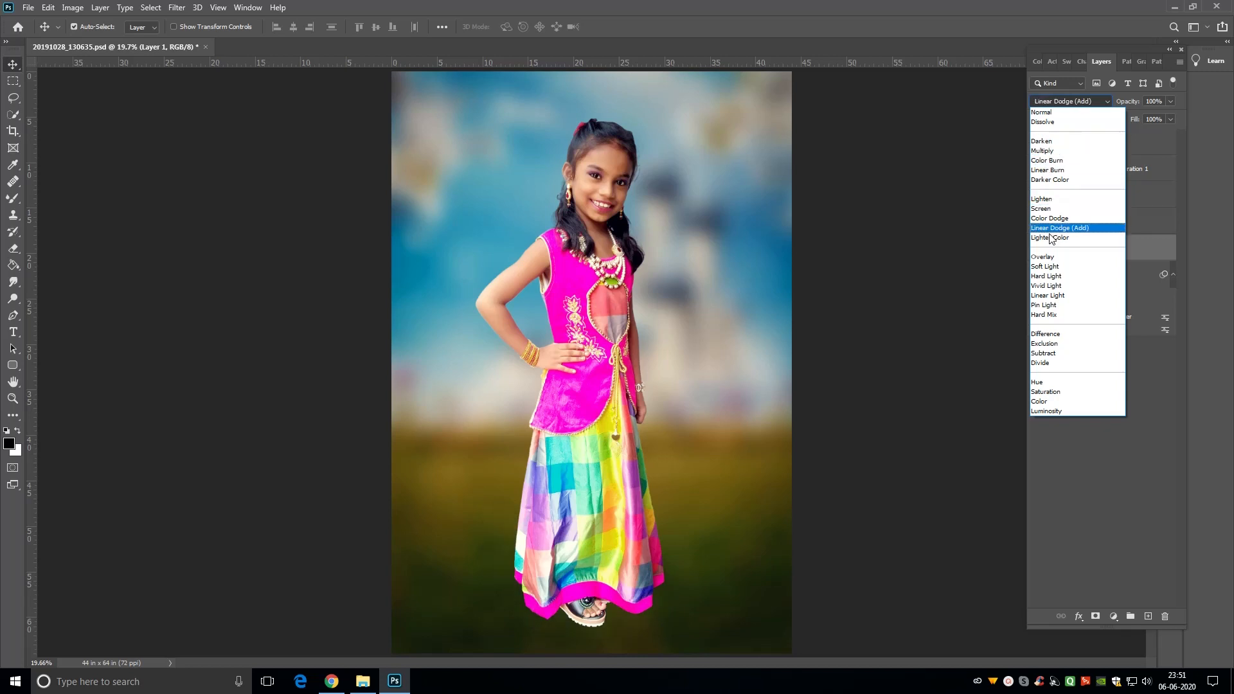
{"action": "left_click", "coordinate": [1047, 266]}
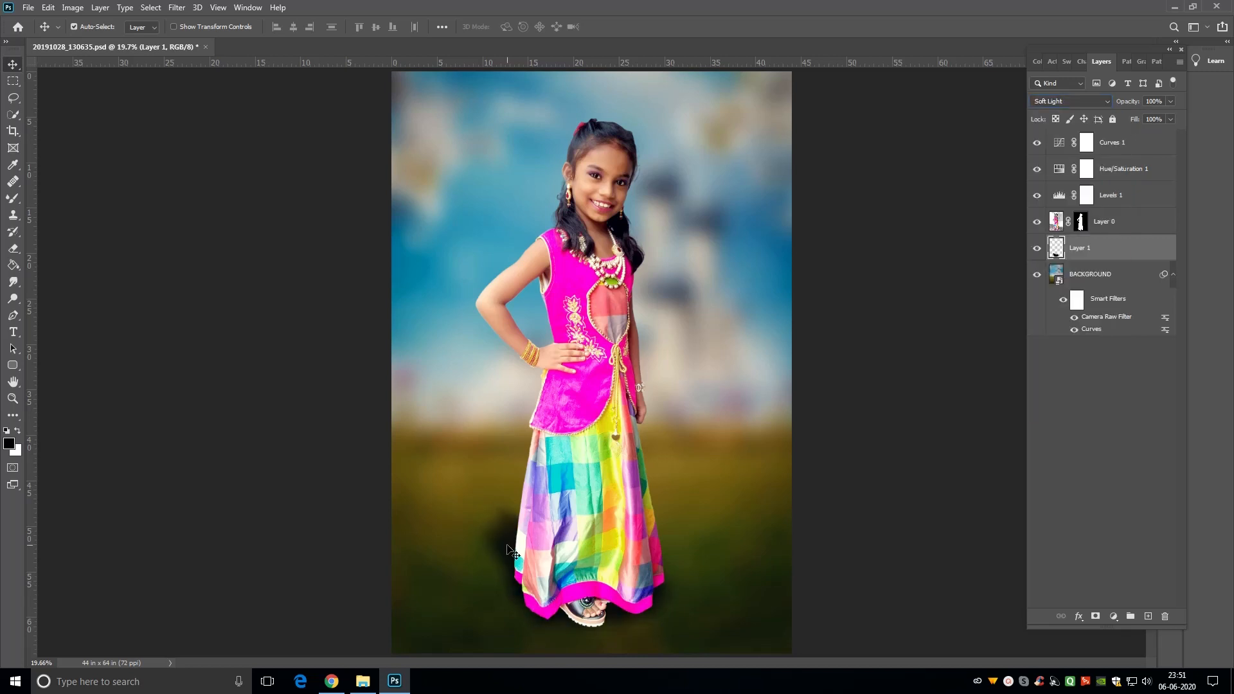
{"action": "key", "text": "5"}
{"action": "key", "text": "ctrl+f"}
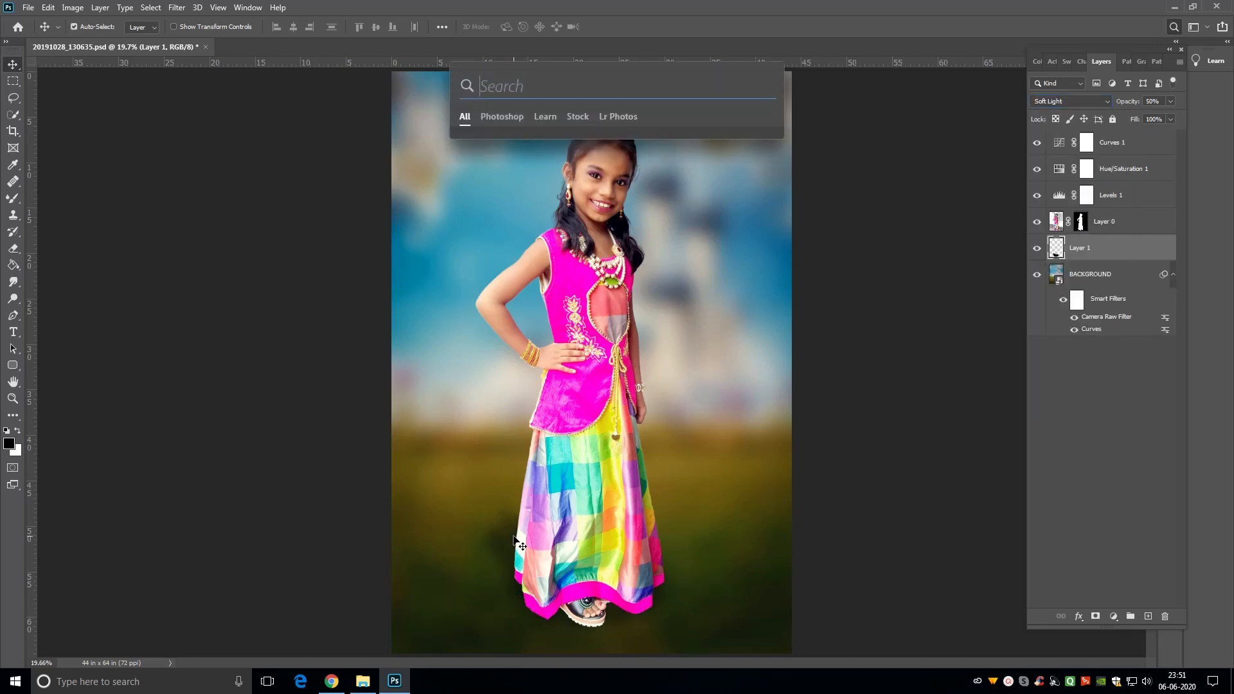
{"action": "left_click", "coordinate": [515, 541]}
Step: Transform the Layer 1 shadow, lowering its top edge, extending its bottom edge slightly and warping its lower-right corner upward
{"action": "left_click", "coordinate": [1124, 249]}
{"action": "key", "text": "ctrl+t"}
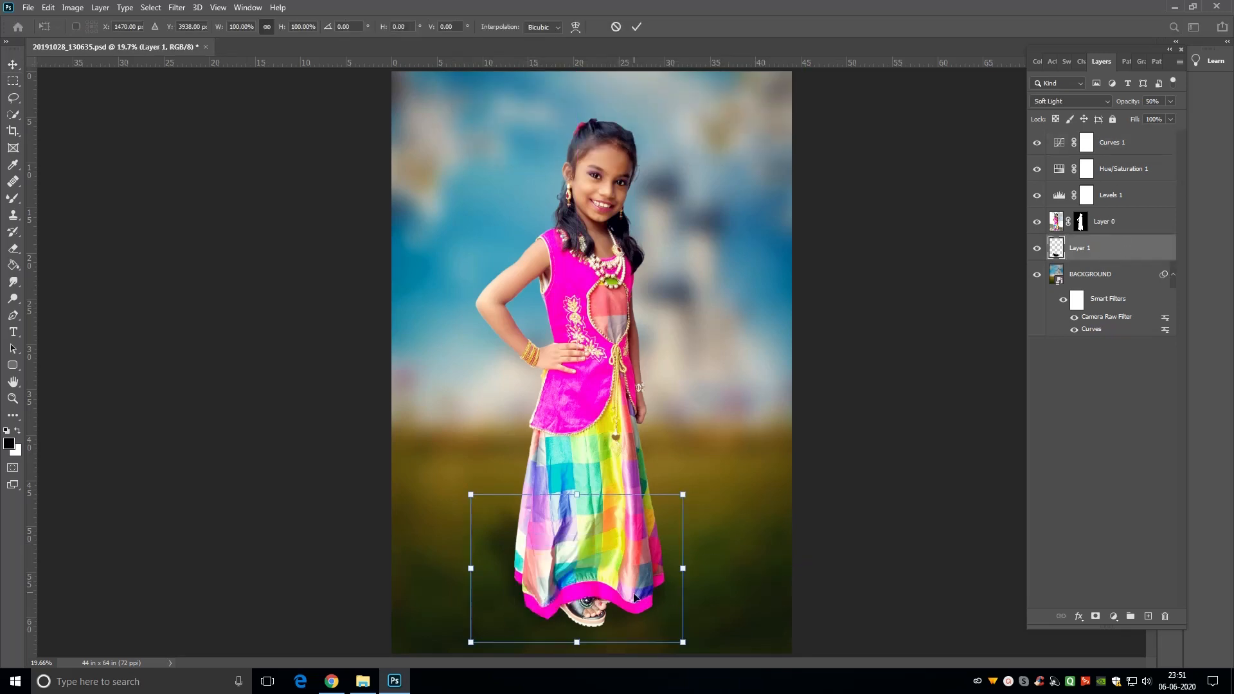
{"action": "left_click_drag", "start_coordinate": [577, 642], "coordinate": [576, 646]}
{"action": "left_click_drag", "start_coordinate": [577, 494], "coordinate": [577, 508]}
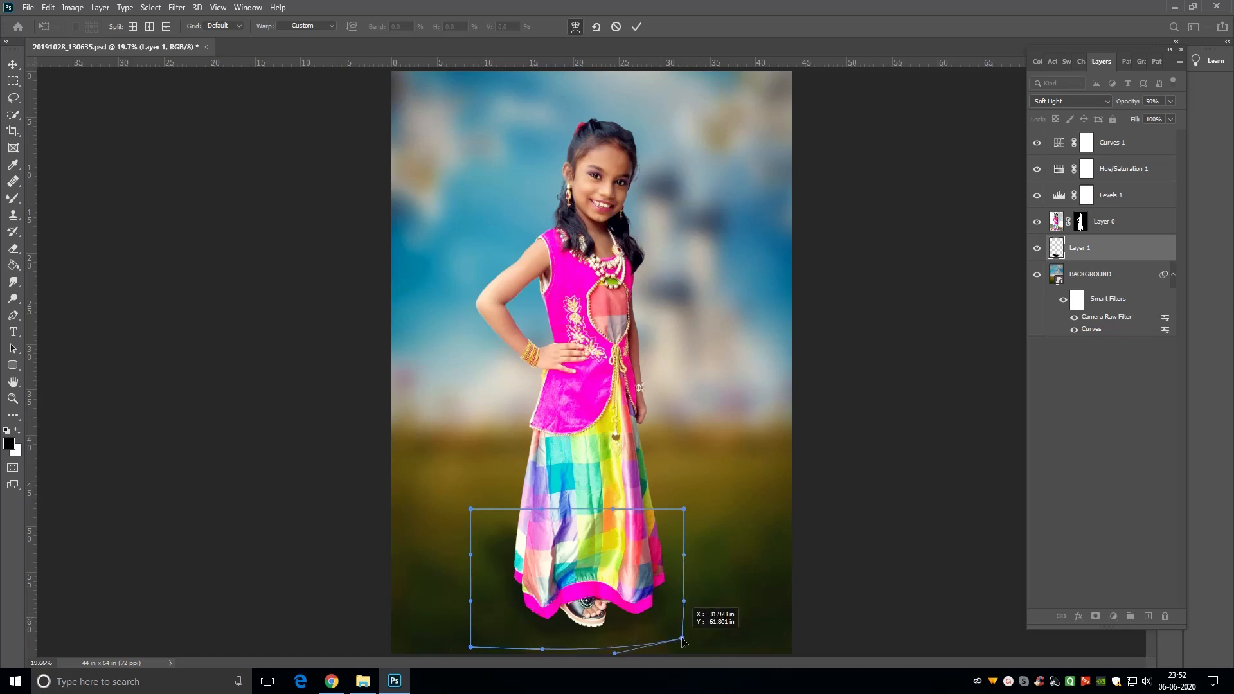
{"action": "key", "text": "Return"}
Step: Apply a Box Blur to the shadow on Layer 1 and set the layer's opacity to 60%
{"action": "left_click", "coordinate": [177, 7]}
{"action": "mouse_move", "coordinate": [257, 154]}
{"action": "left_click", "coordinate": [382, 199]}
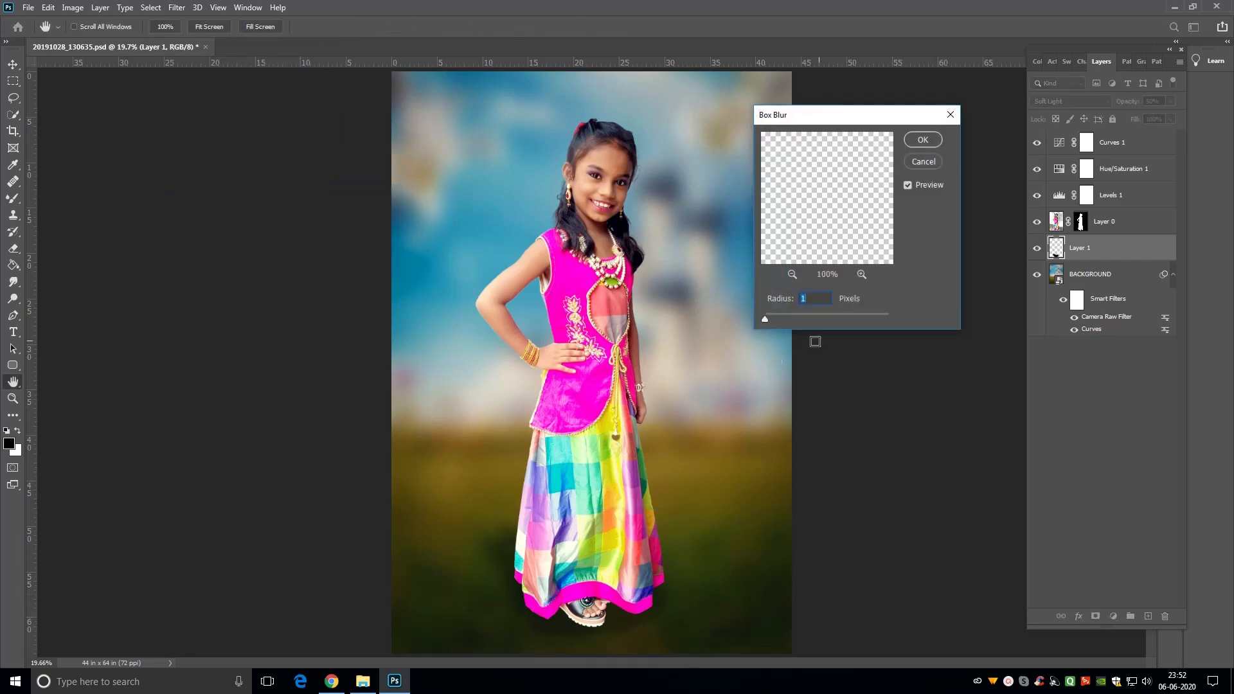
{"action": "key", "text": "Return"}
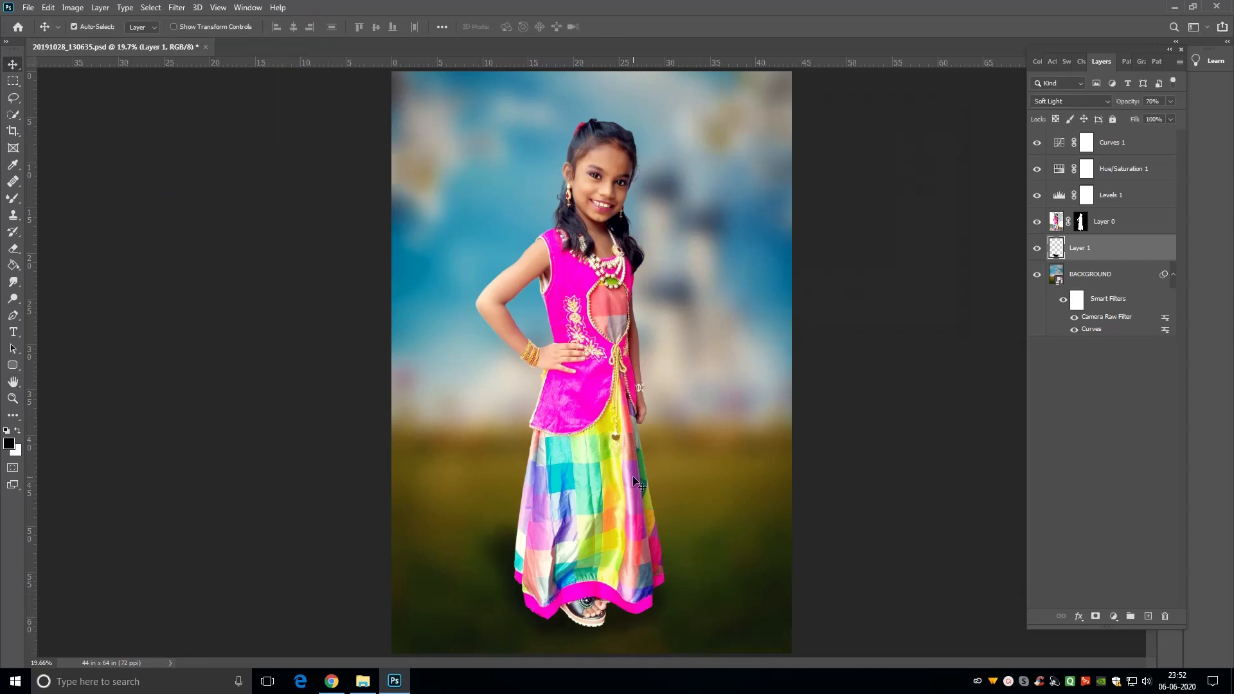
{"action": "key", "text": "6"}
Step: Warp the shadow so its left side bulges outward and its lower-right edges curve in toward the feet, and save the document
{"action": "key", "text": "ctrl+t"}
{"action": "right_click", "coordinate": [622, 602]}
{"action": "left_click", "coordinate": [646, 453]}
{"action": "left_click_drag", "start_coordinate": [612, 651], "coordinate": [590, 617]}
{"action": "left_click_drag", "start_coordinate": [539, 651], "coordinate": [514, 671]}
{"action": "left_click_drag", "start_coordinate": [469, 603], "coordinate": [494, 597]}
{"action": "left_click_drag", "start_coordinate": [683, 603], "coordinate": [657, 594]}
{"action": "left_click_drag", "start_coordinate": [589, 616], "coordinate": [639, 622]}
{"action": "left_click_drag", "start_coordinate": [493, 596], "coordinate": [496, 594]}
{"action": "left_click_drag", "start_coordinate": [469, 555], "coordinate": [453, 543]}
{"action": "left_click_drag", "start_coordinate": [496, 594], "coordinate": [460, 585]}
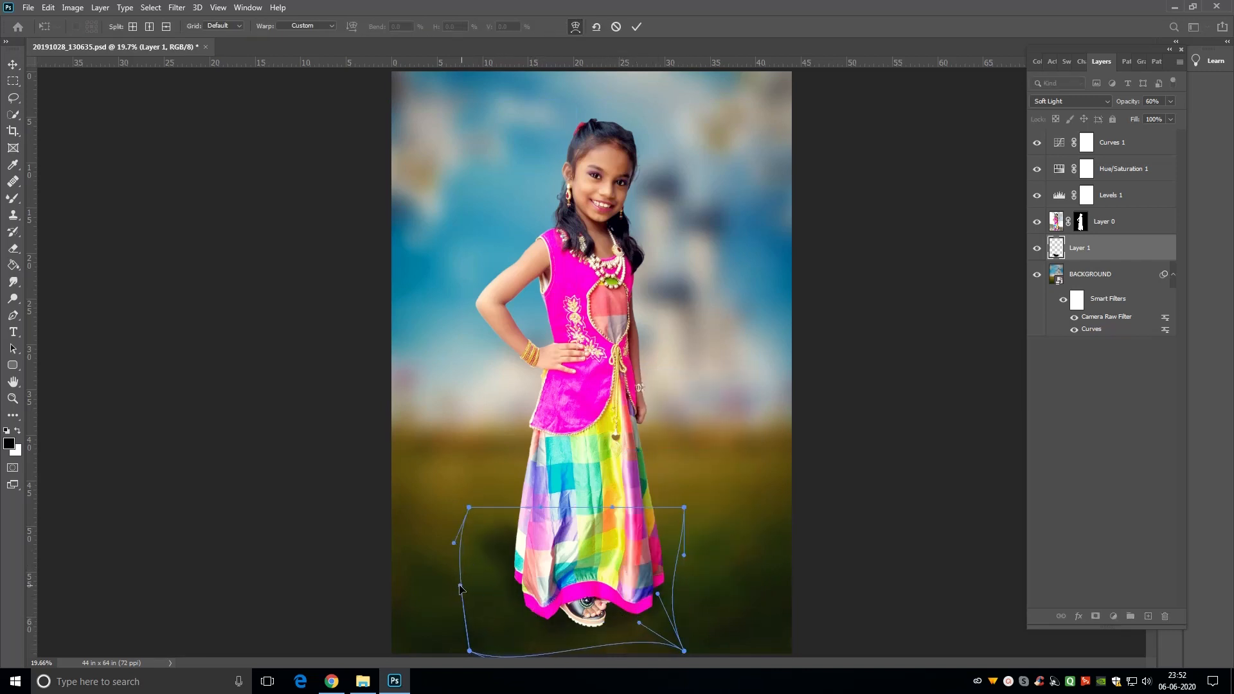
{"action": "key", "text": "Return"}
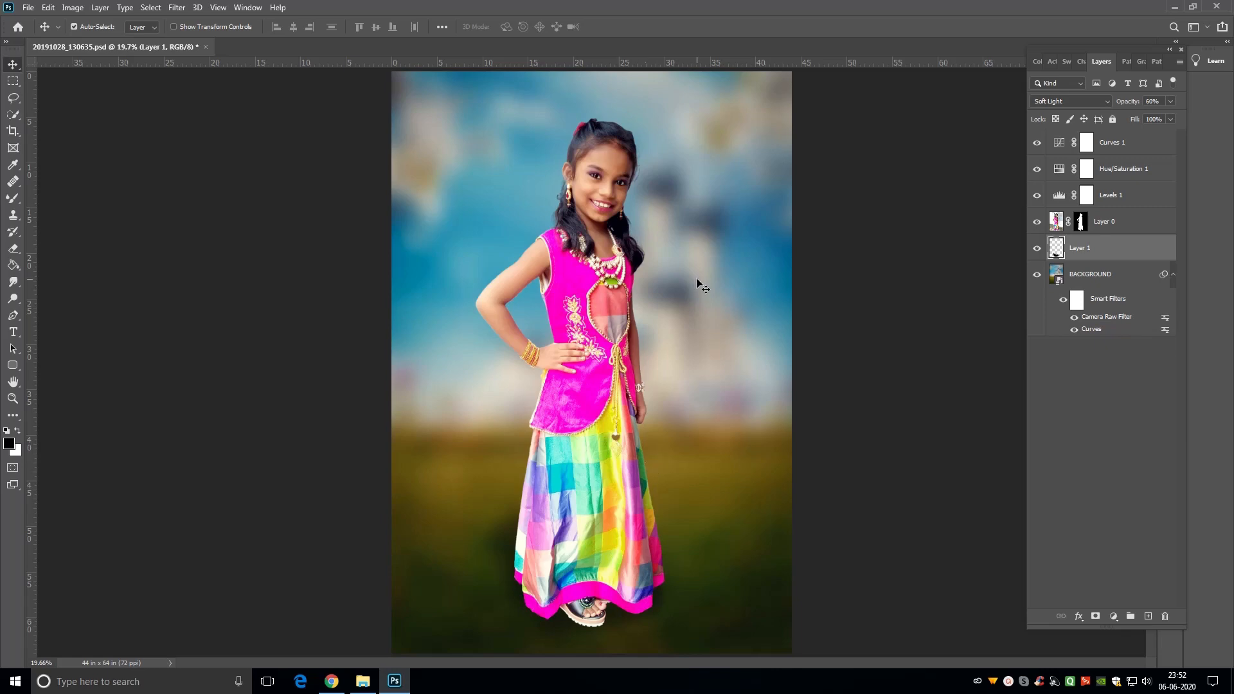
{"action": "key", "text": "ctrl+s"}
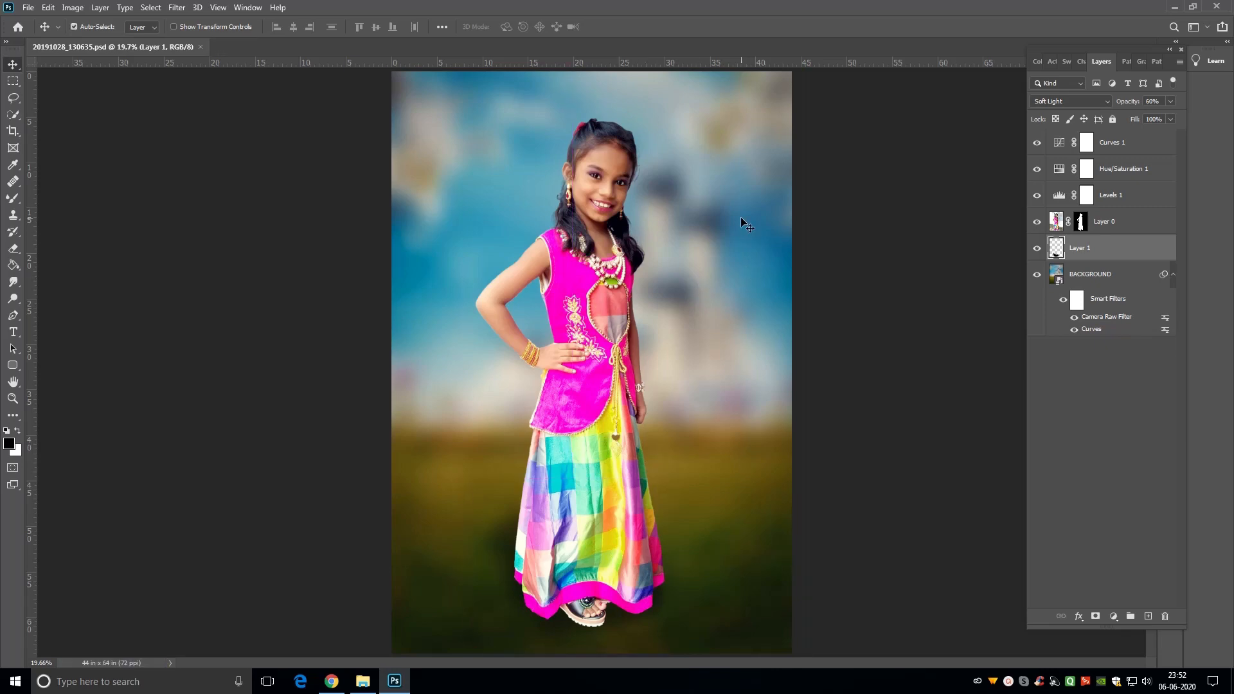